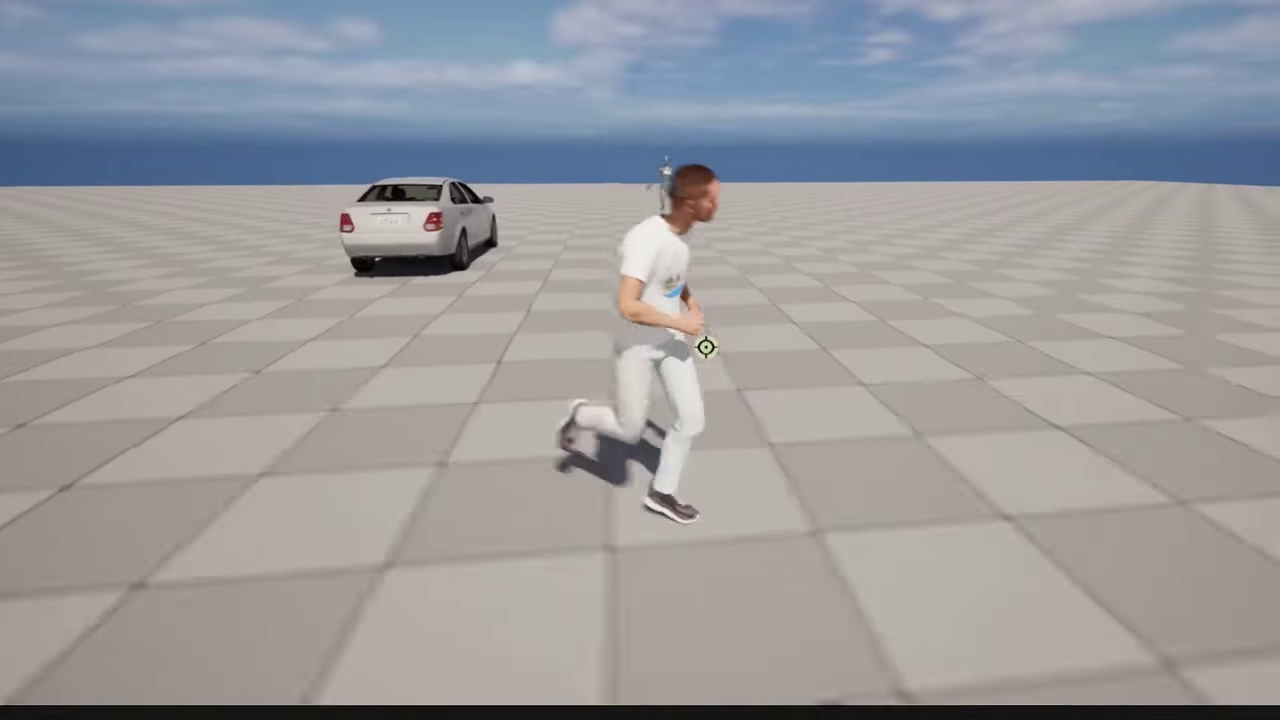
{"action": "key", "text": "w"}
{"action": "key", "text": "a"}
{"action": "key", "text": "s"}
{"action": "key", "text": "d"}
{"action": "key", "text": "w"}
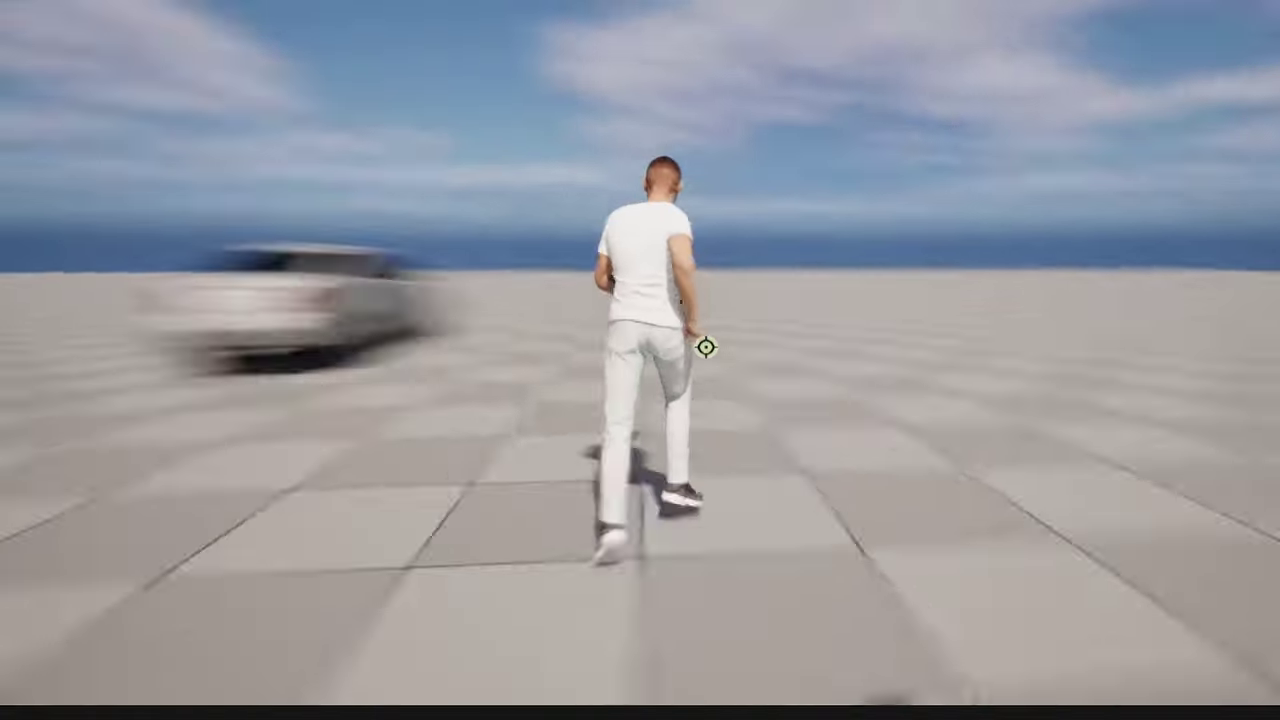
{"action": "key", "text": "d"}
{"action": "key", "text": "s"}
{"action": "key", "text": "a"}
{"action": "key", "text": "w"}
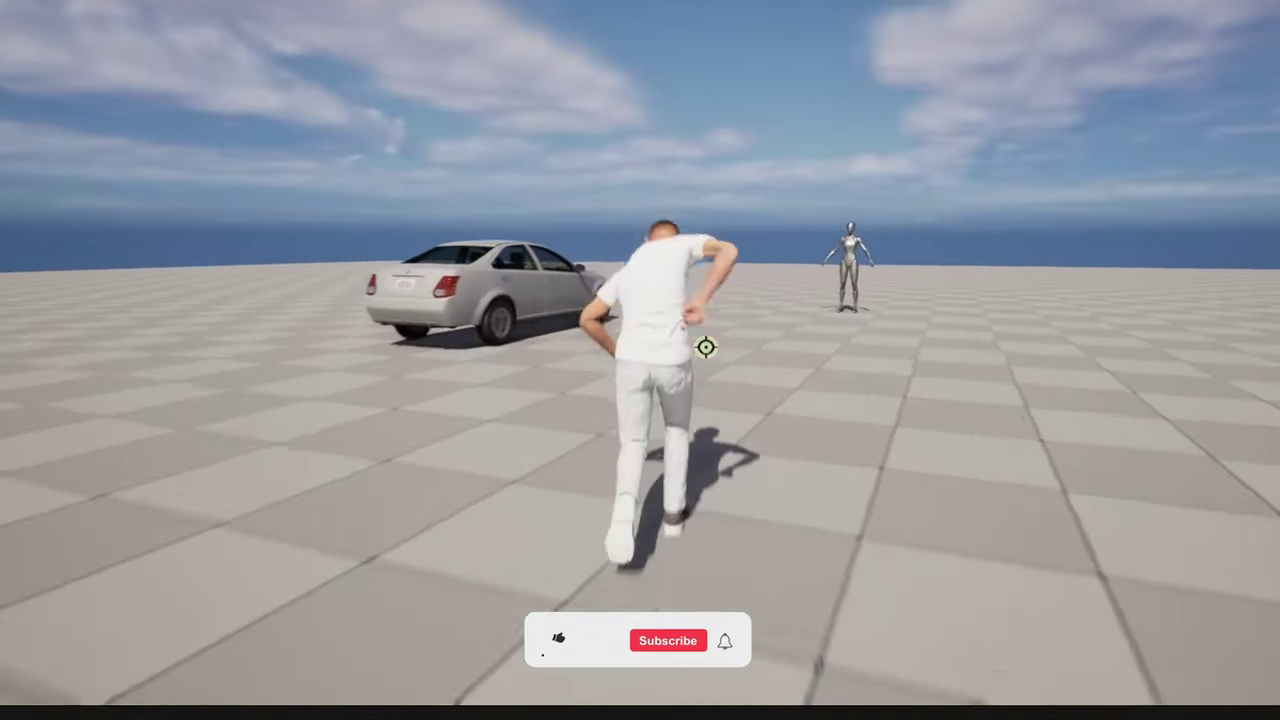
{"action": "right_click", "coordinate": [706, 347]}
{"action": "left_click", "coordinate": [706, 347]}
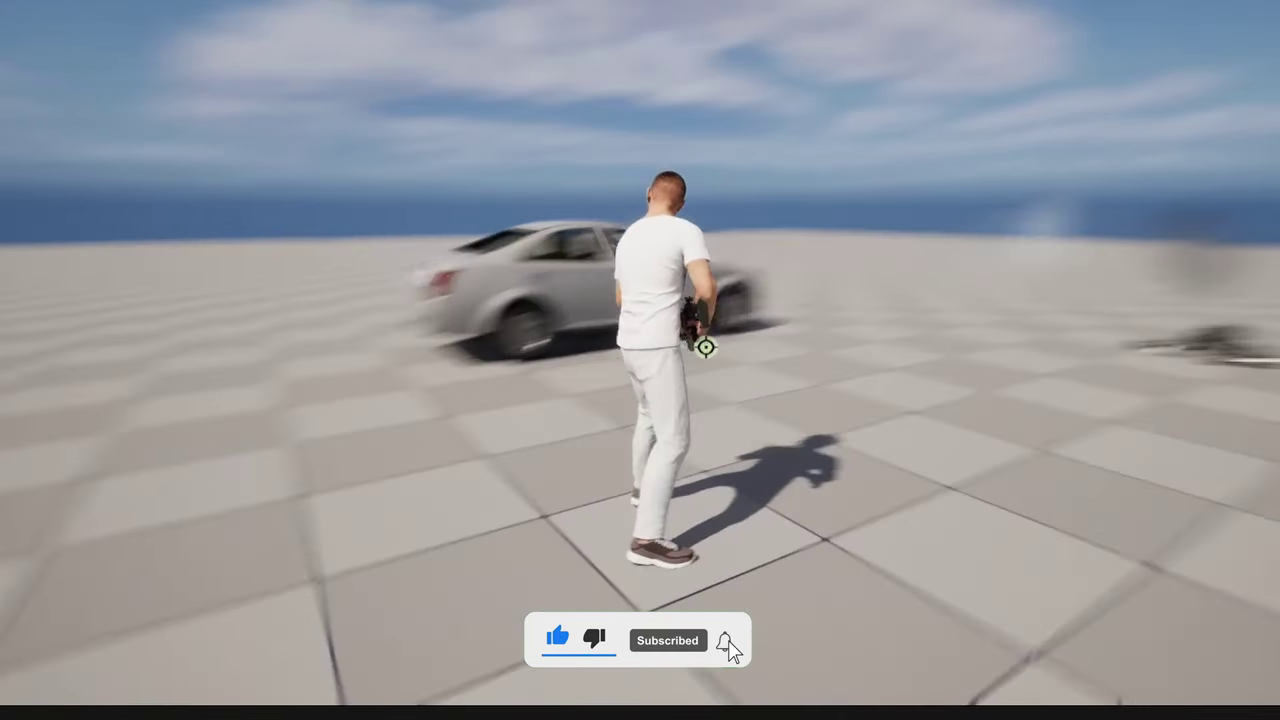
{"action": "key", "text": "w"}
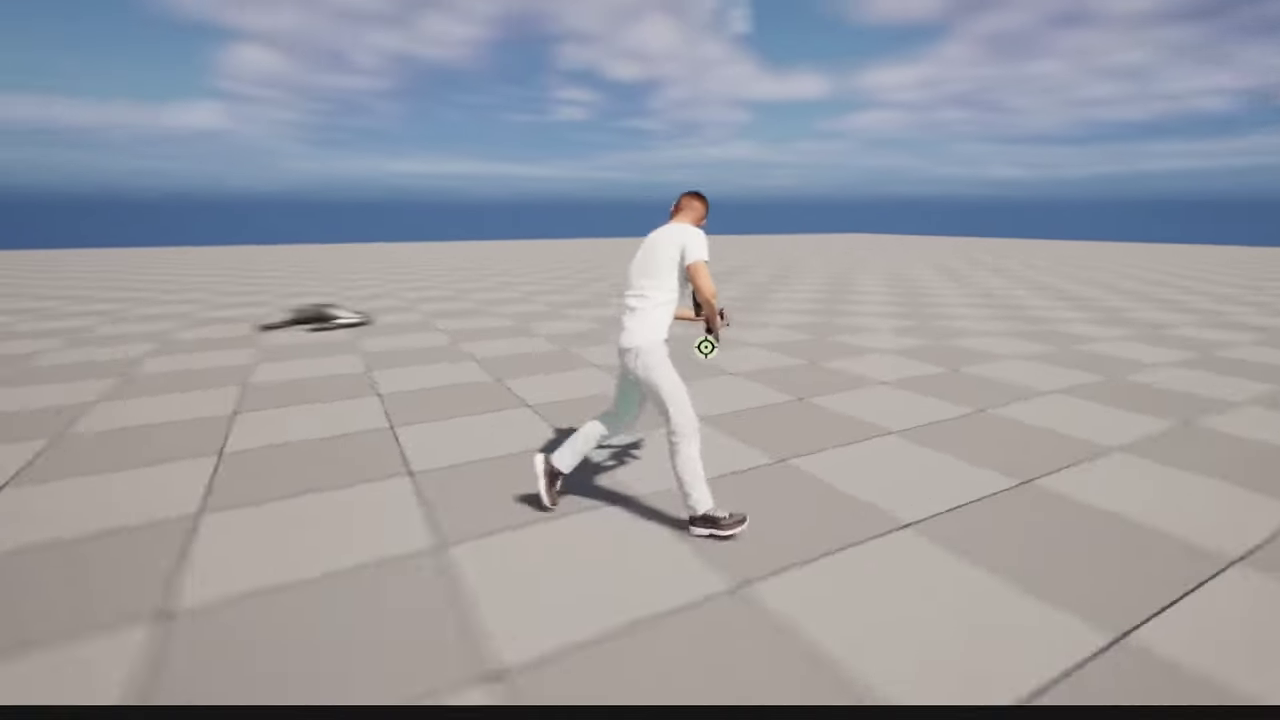
{"action": "key", "text": "1"}
{"action": "key", "text": "s"}
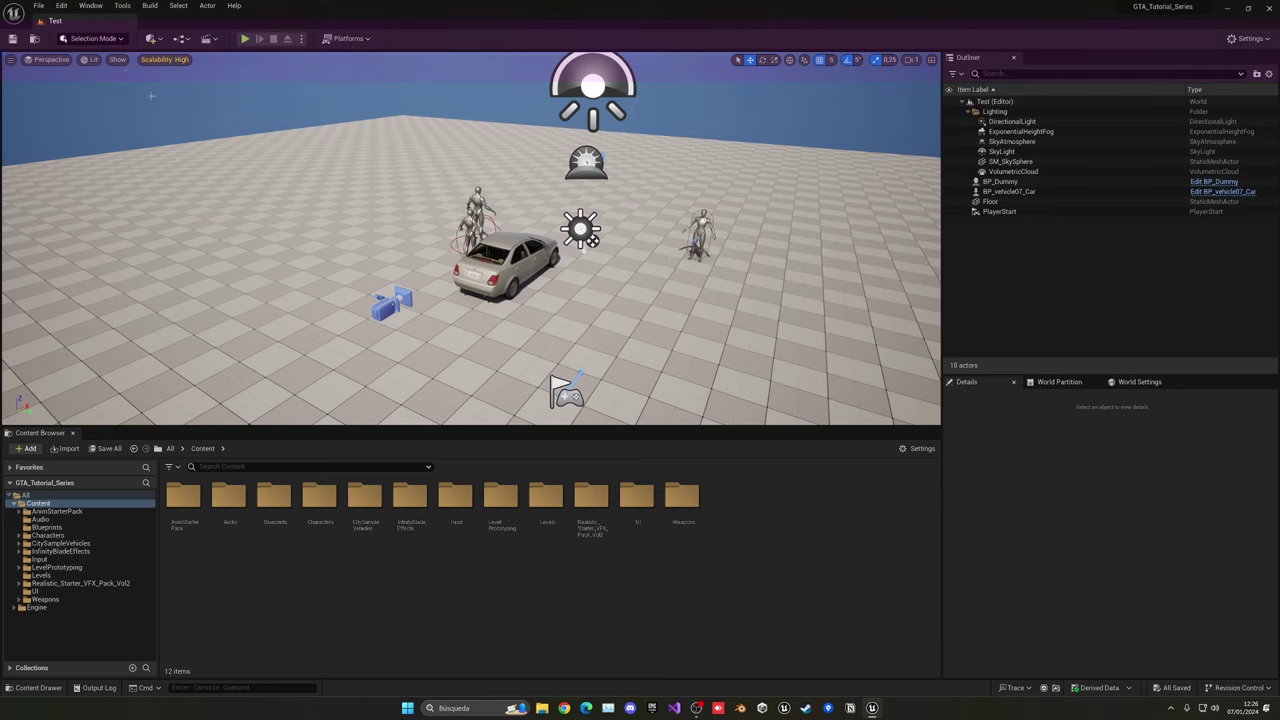
Open Quixel Bridge and display the My MetaHumans collection.
{"action": "left_click", "coordinate": [90, 5]}
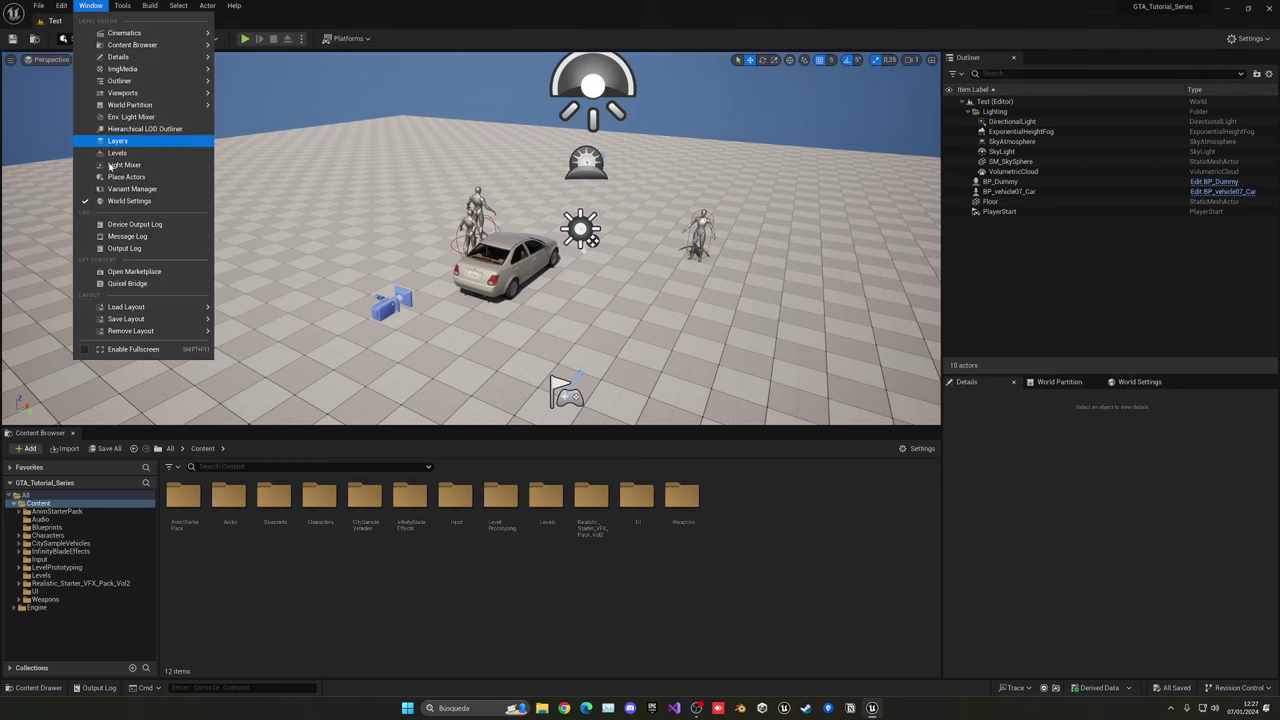
{"action": "left_click", "coordinate": [130, 283]}
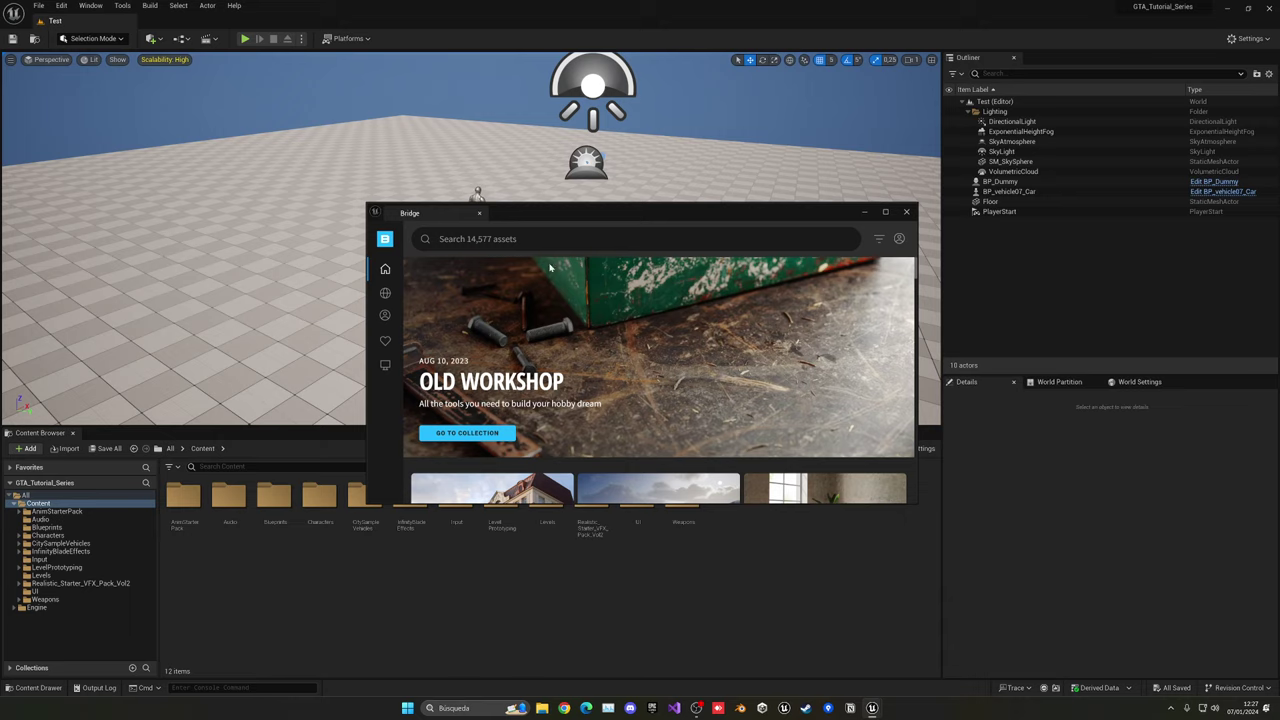
{"action": "mouse_move", "coordinate": [384, 318]}
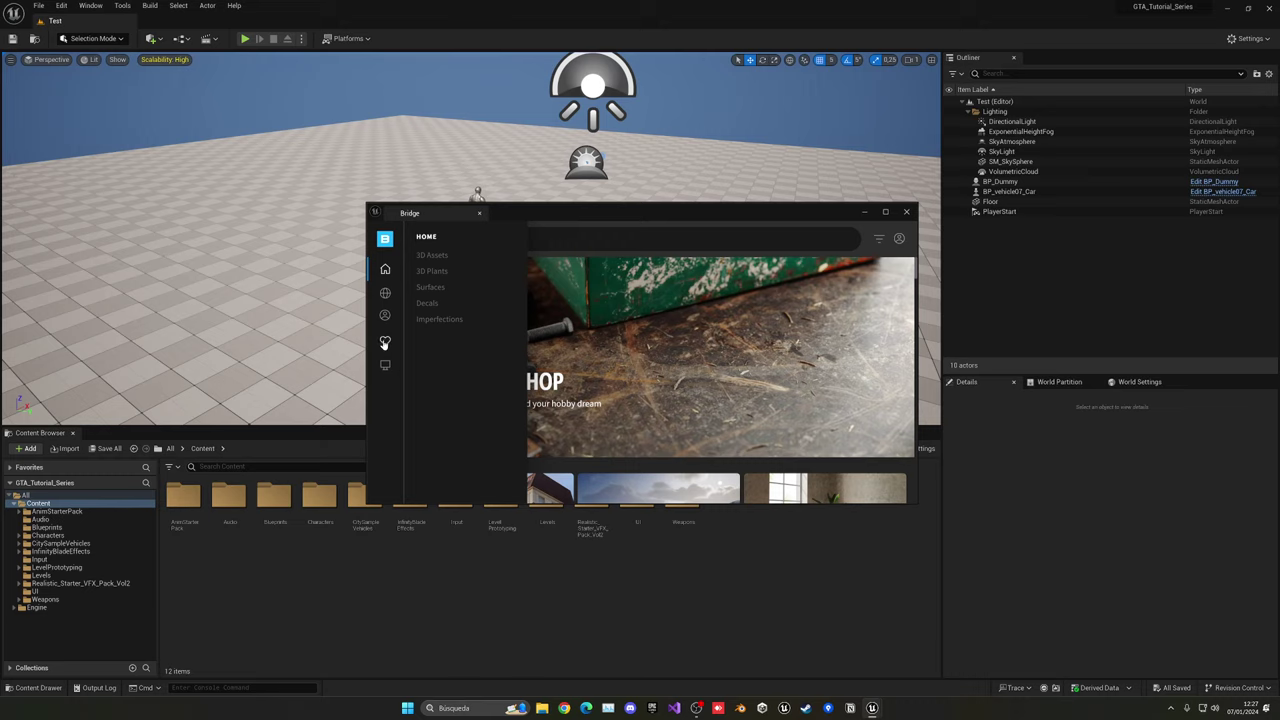
{"action": "left_click", "coordinate": [385, 342]}
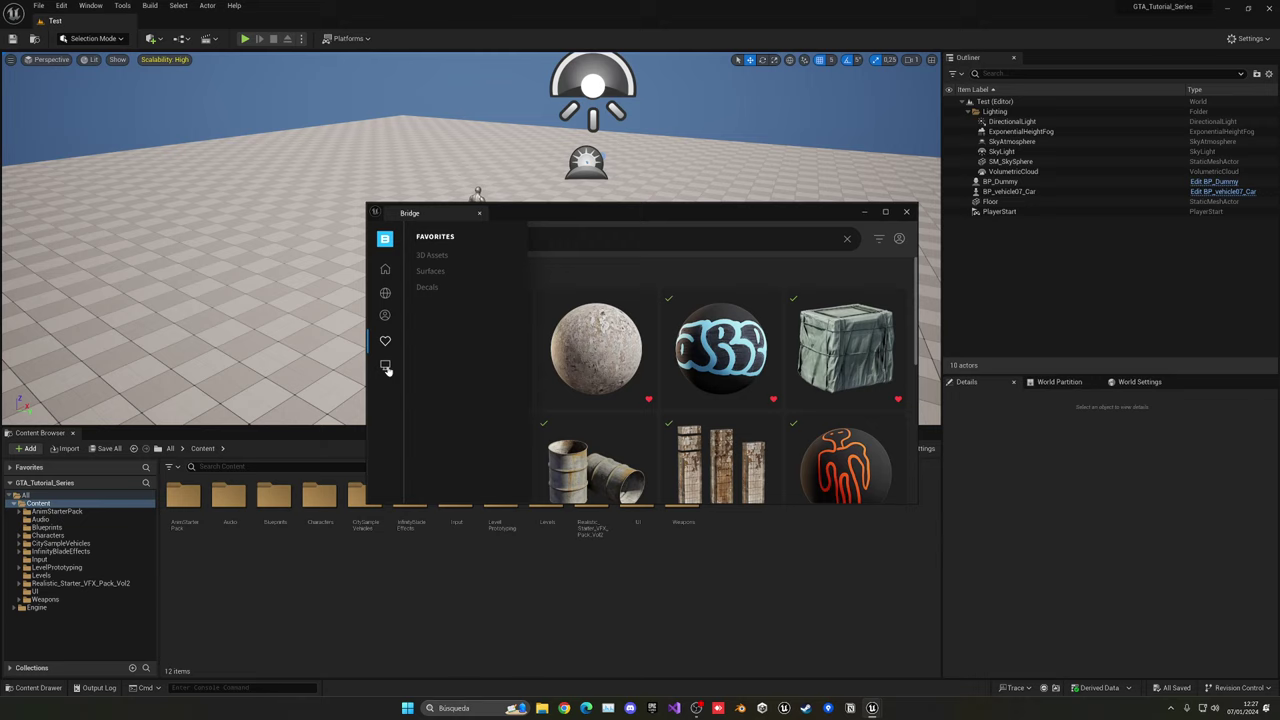
{"action": "left_click", "coordinate": [385, 316]}
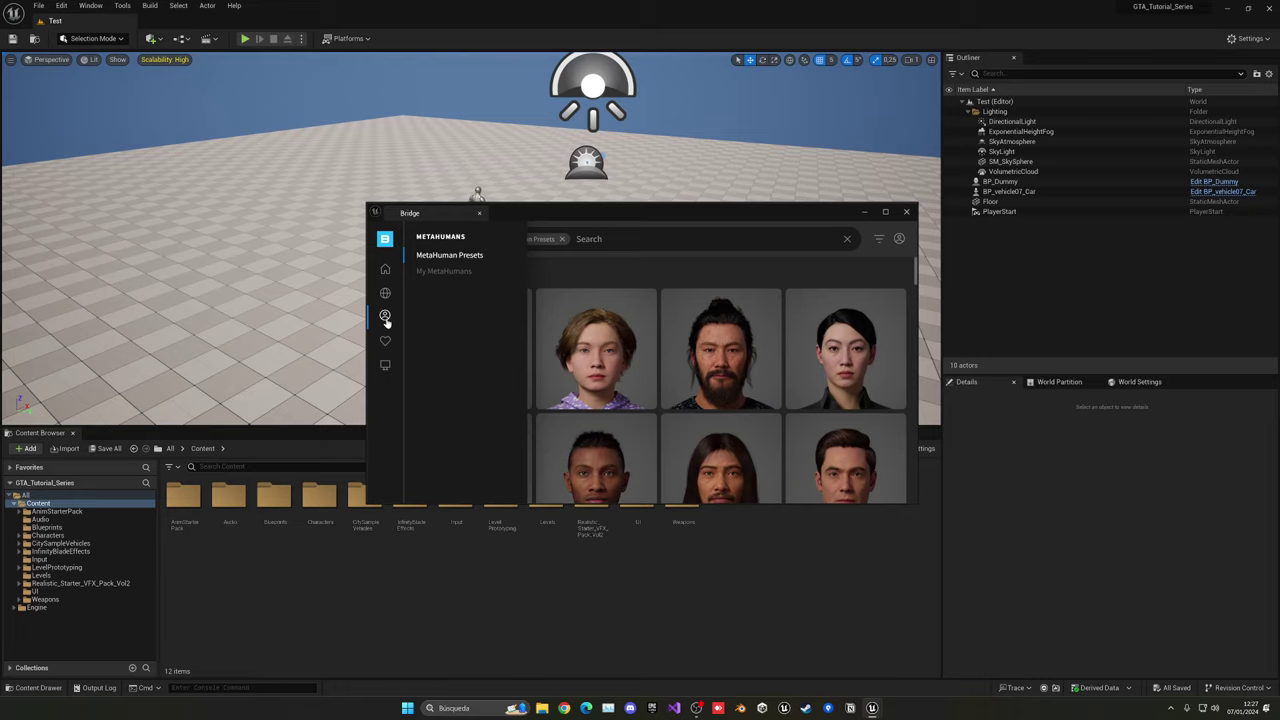
{"action": "left_click", "coordinate": [444, 272]}
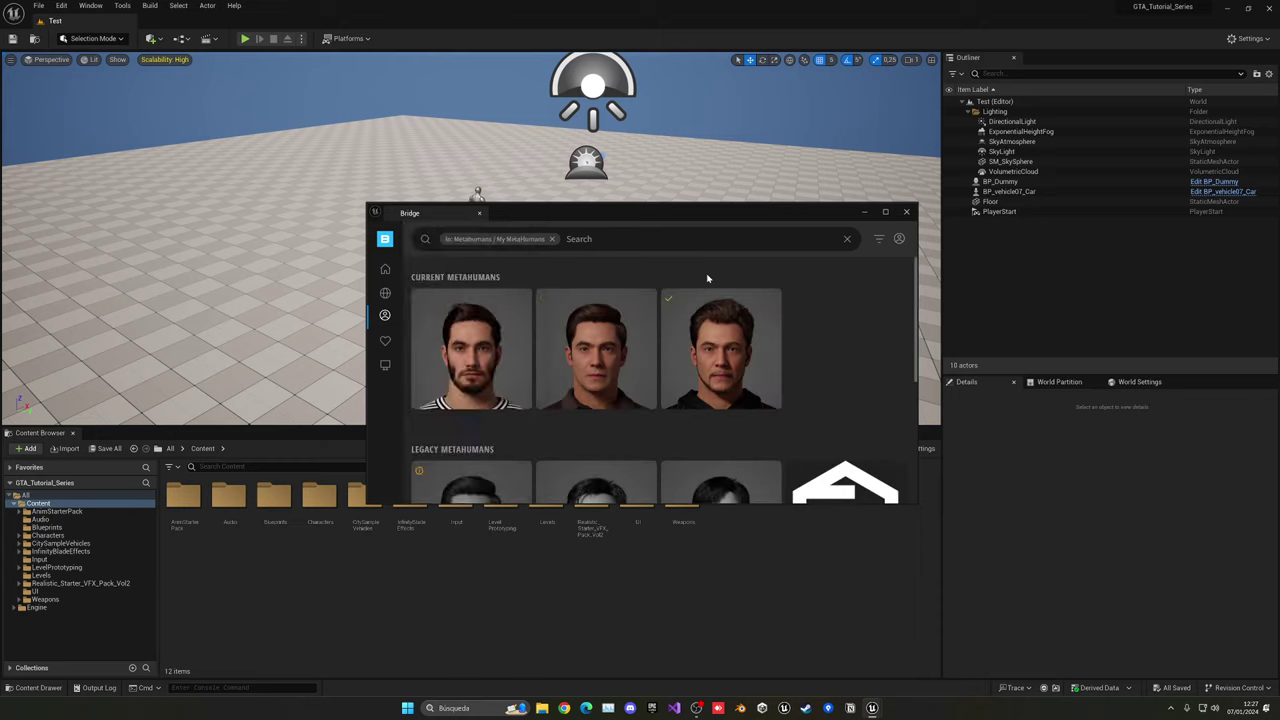
Download the Jason MetaHuman at Medium Quality and add it to the project.
{"action": "left_click", "coordinate": [486, 360]}
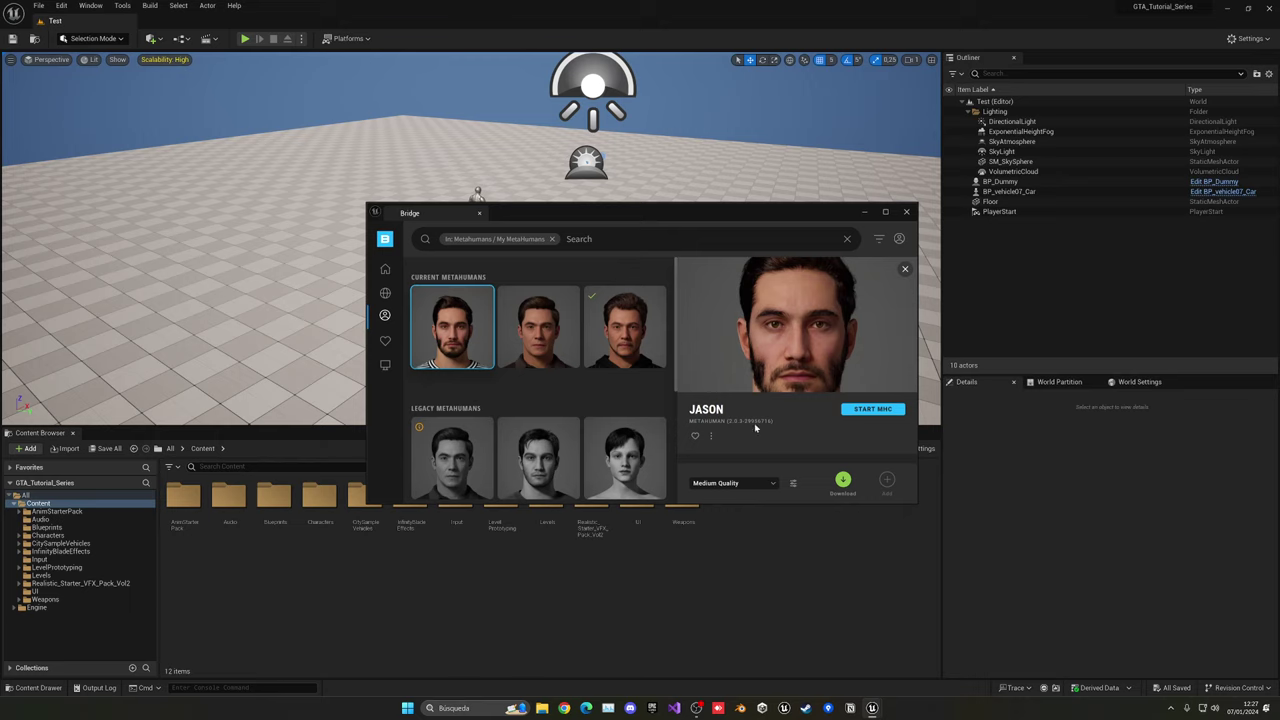
{"action": "left_click", "coordinate": [701, 485]}
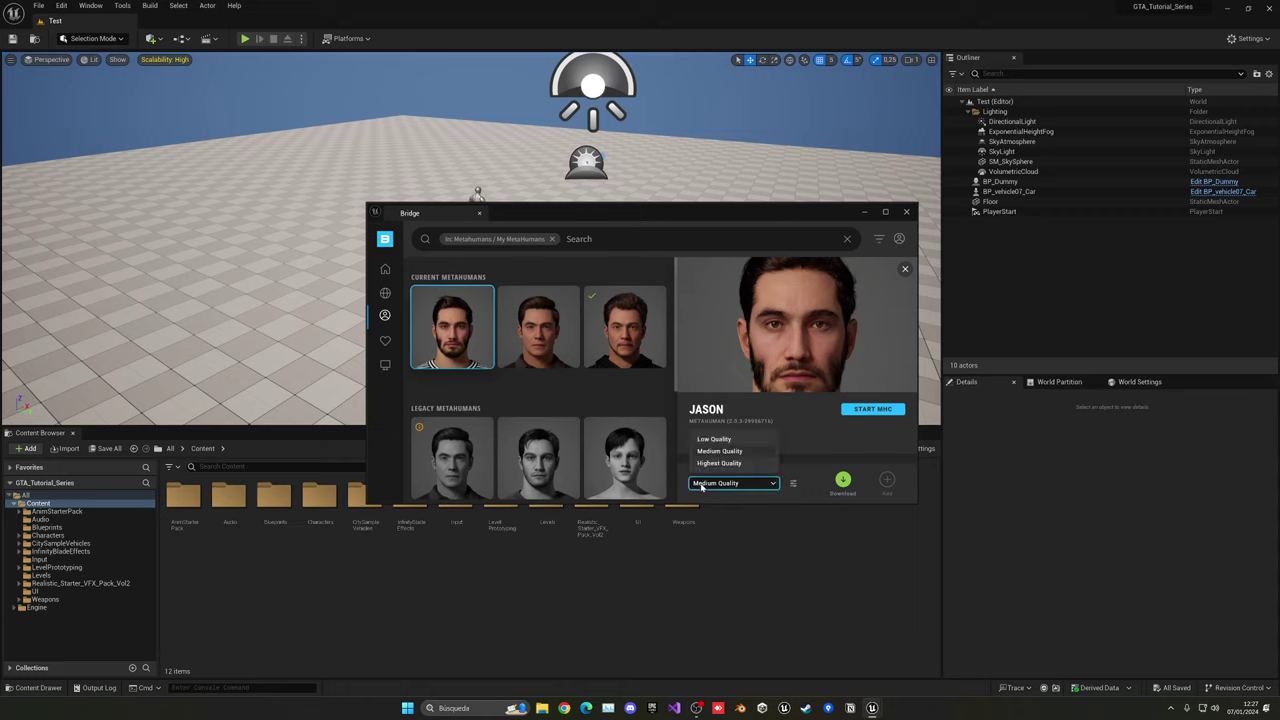
{"action": "left_click", "coordinate": [701, 486]}
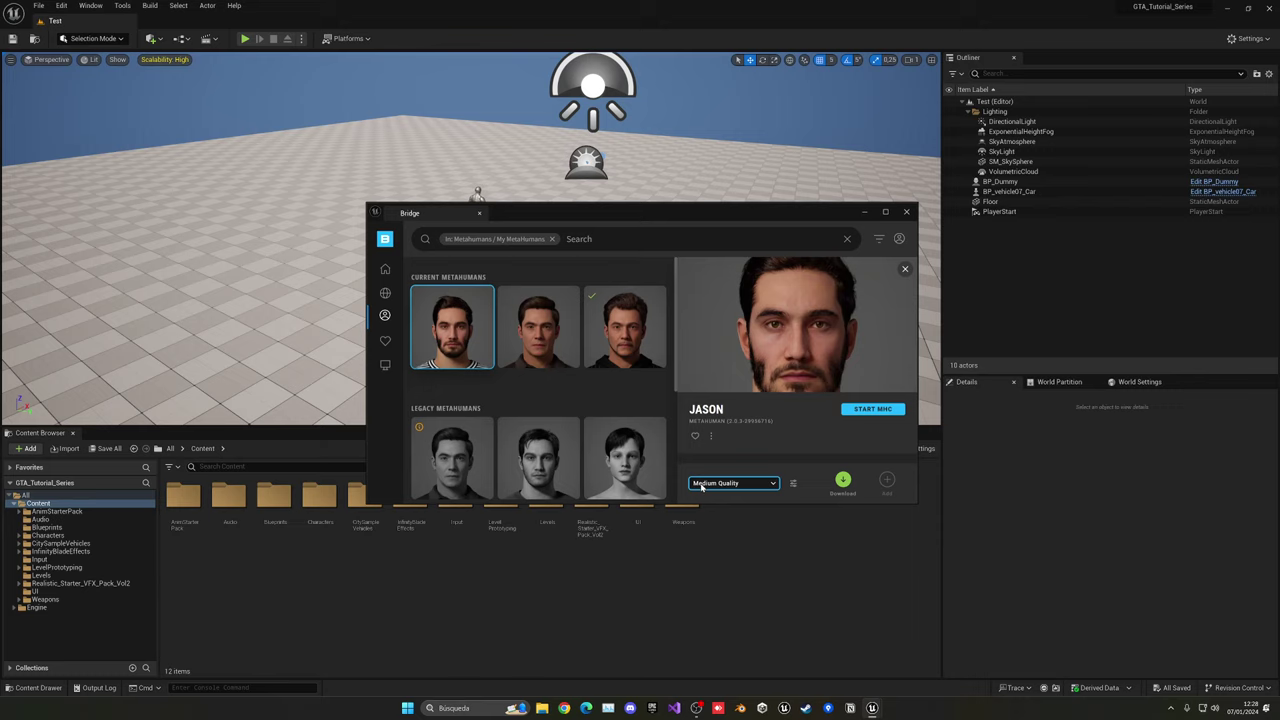
{"action": "left_click", "coordinate": [702, 485]}
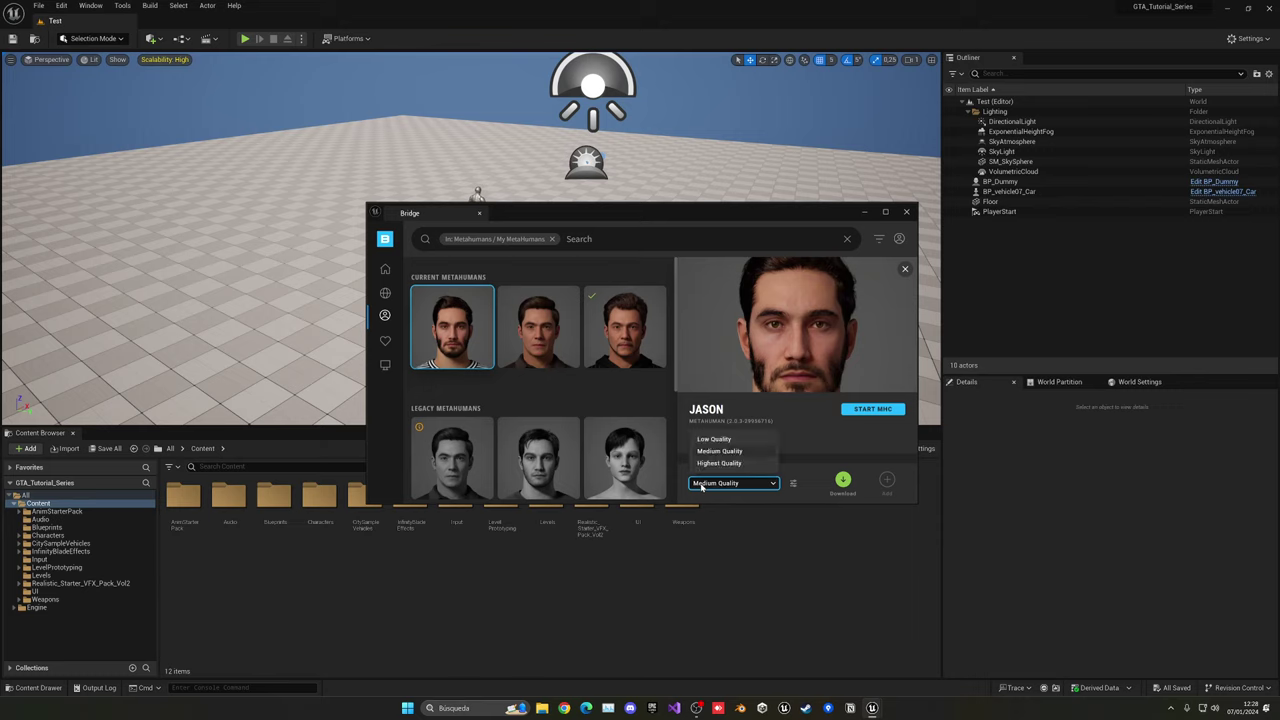
{"action": "left_click", "coordinate": [702, 485]}
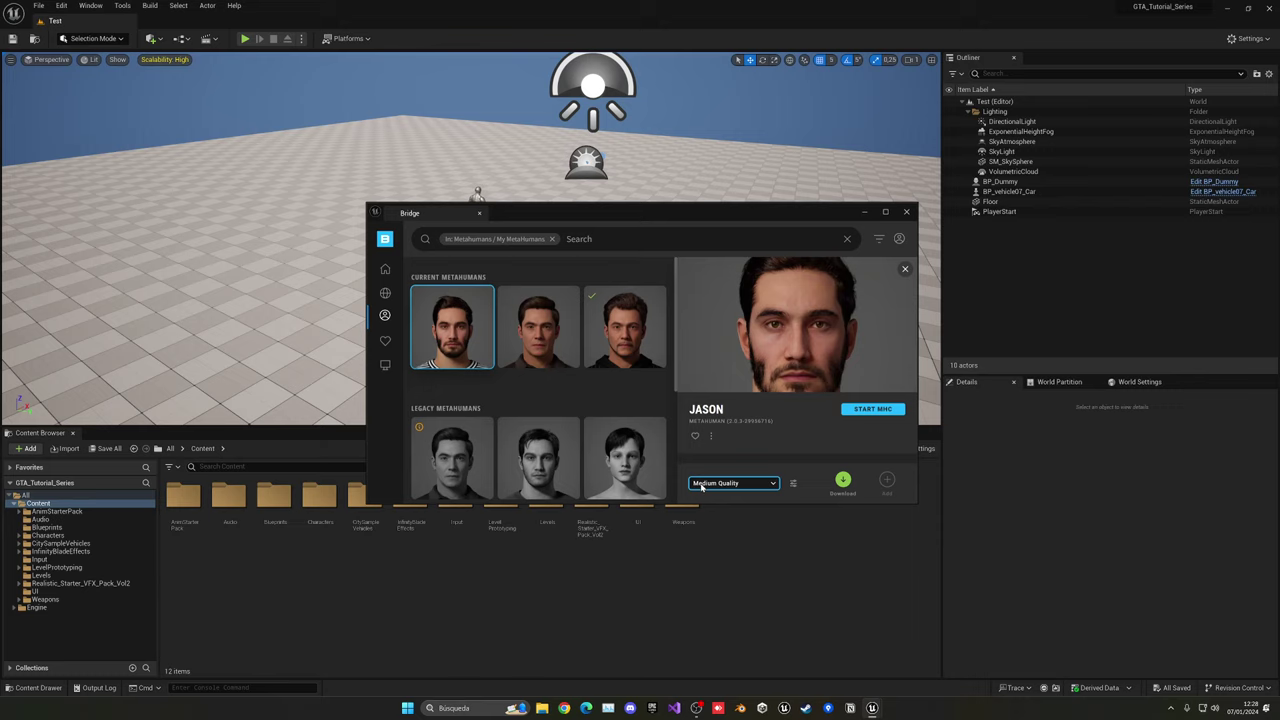
{"action": "left_click", "coordinate": [843, 480]}
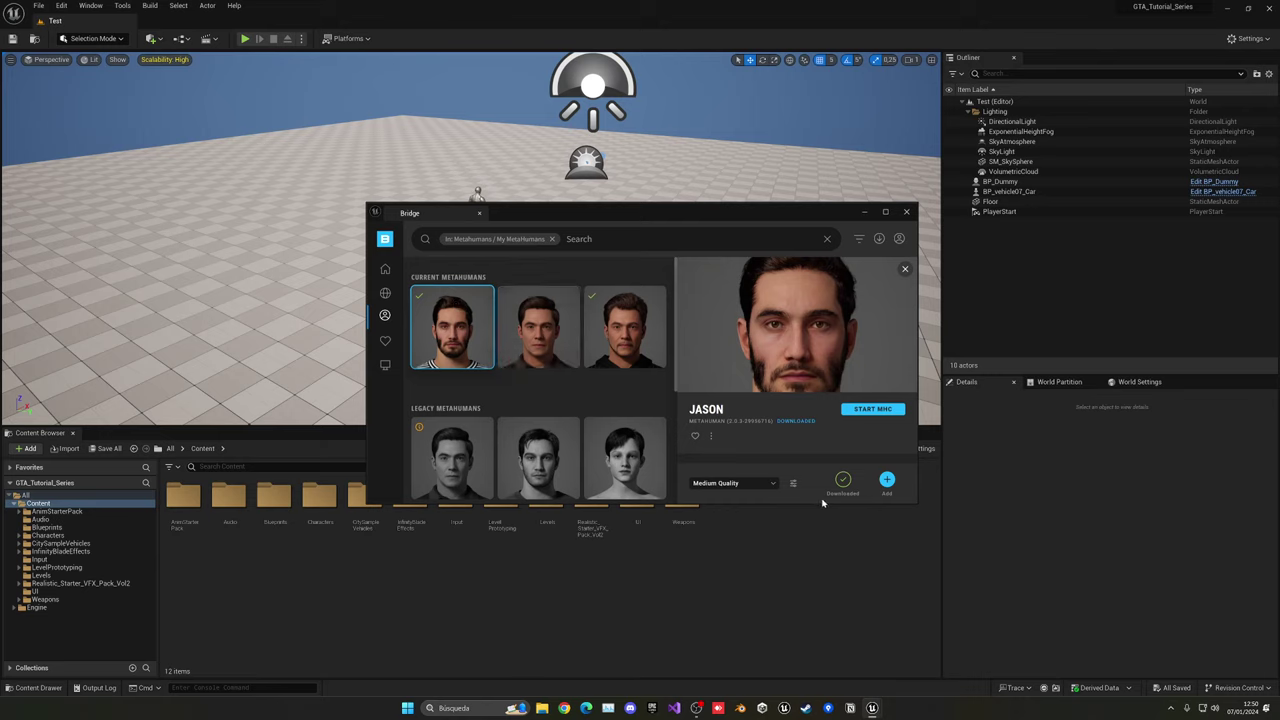
{"action": "left_click", "coordinate": [887, 480]}
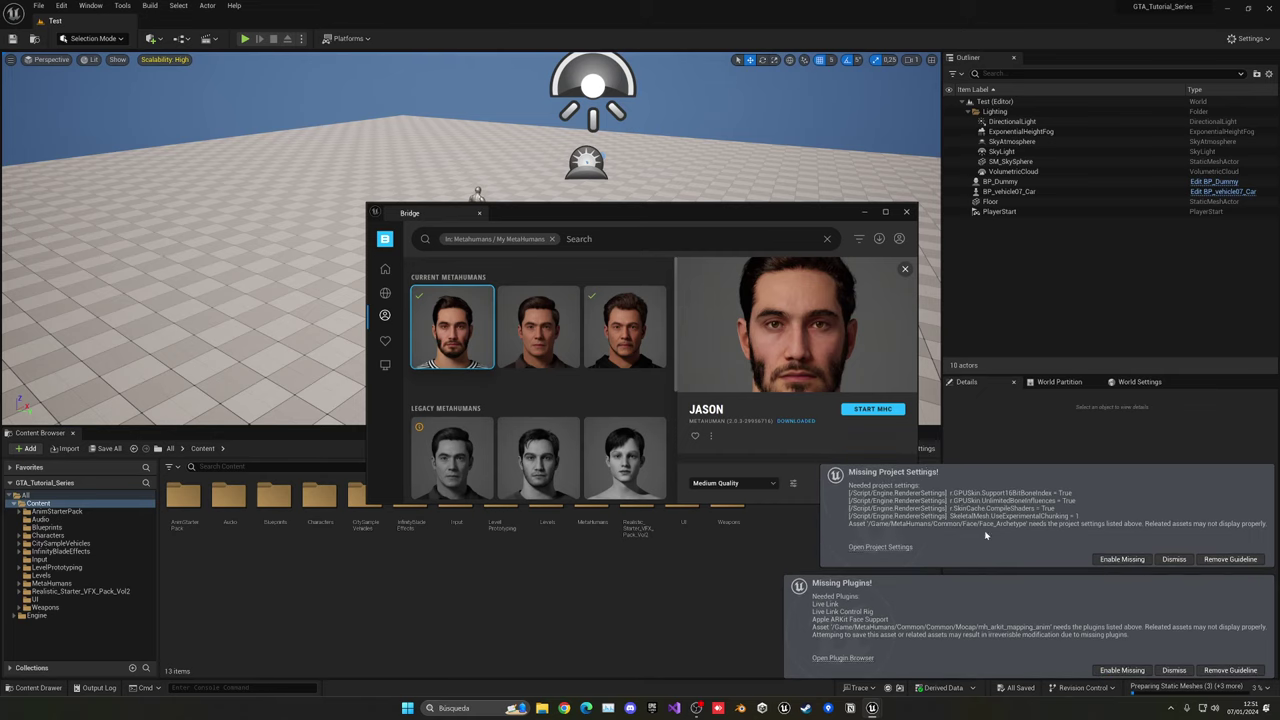
Enable the missing project settings and plugins the MetaHuman needs, and restart the editor to apply them.
{"action": "left_click", "coordinate": [1122, 559]}
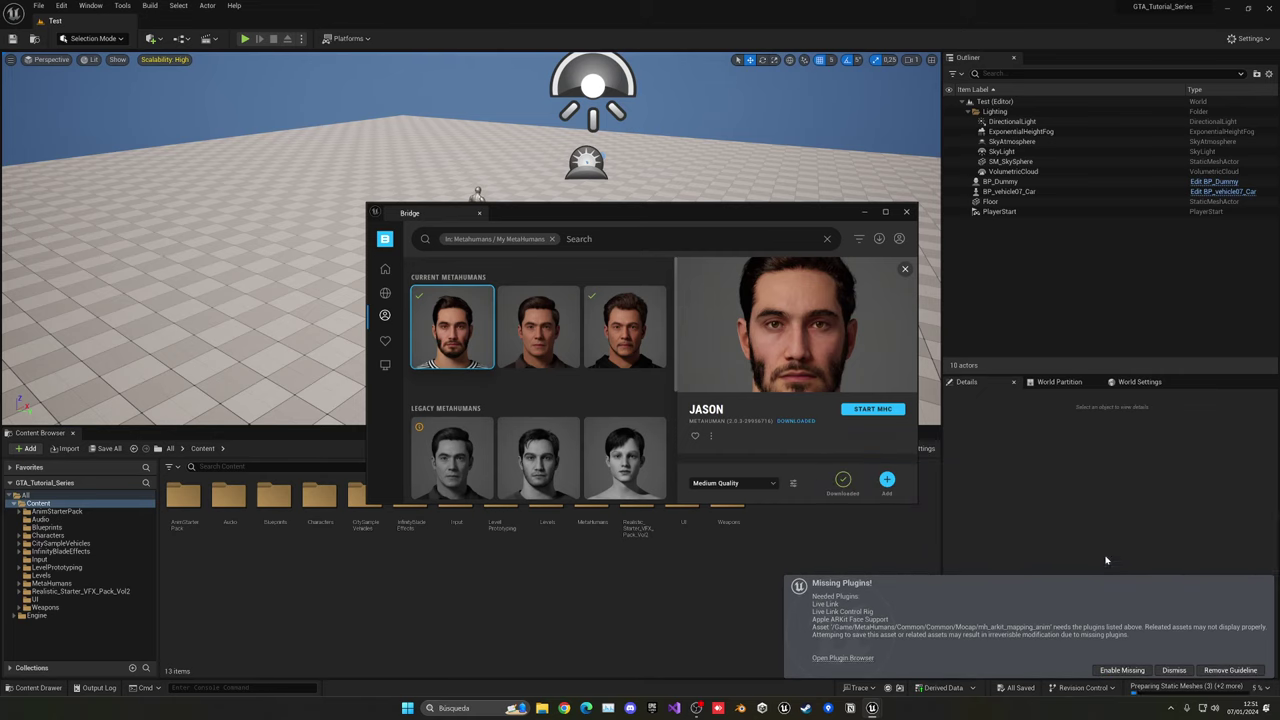
{"action": "left_click", "coordinate": [1122, 670]}
{"action": "left_click", "coordinate": [1120, 625]}
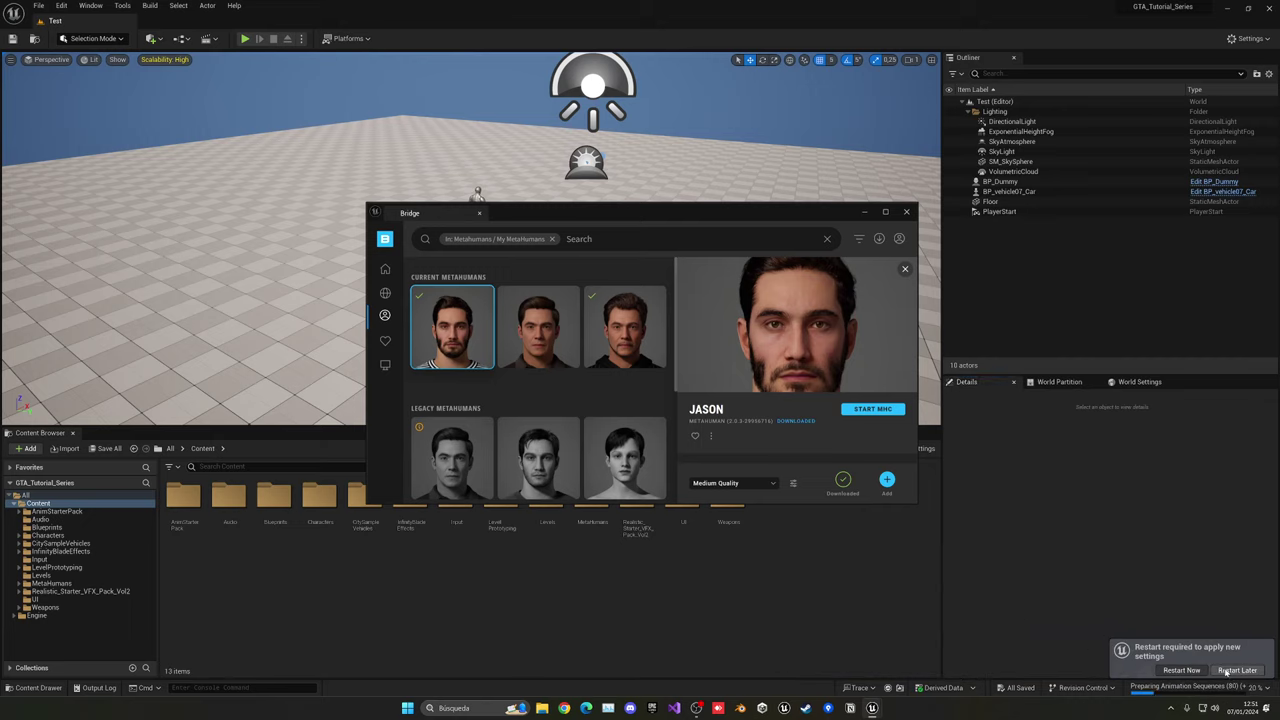
{"action": "left_click", "coordinate": [906, 212]}
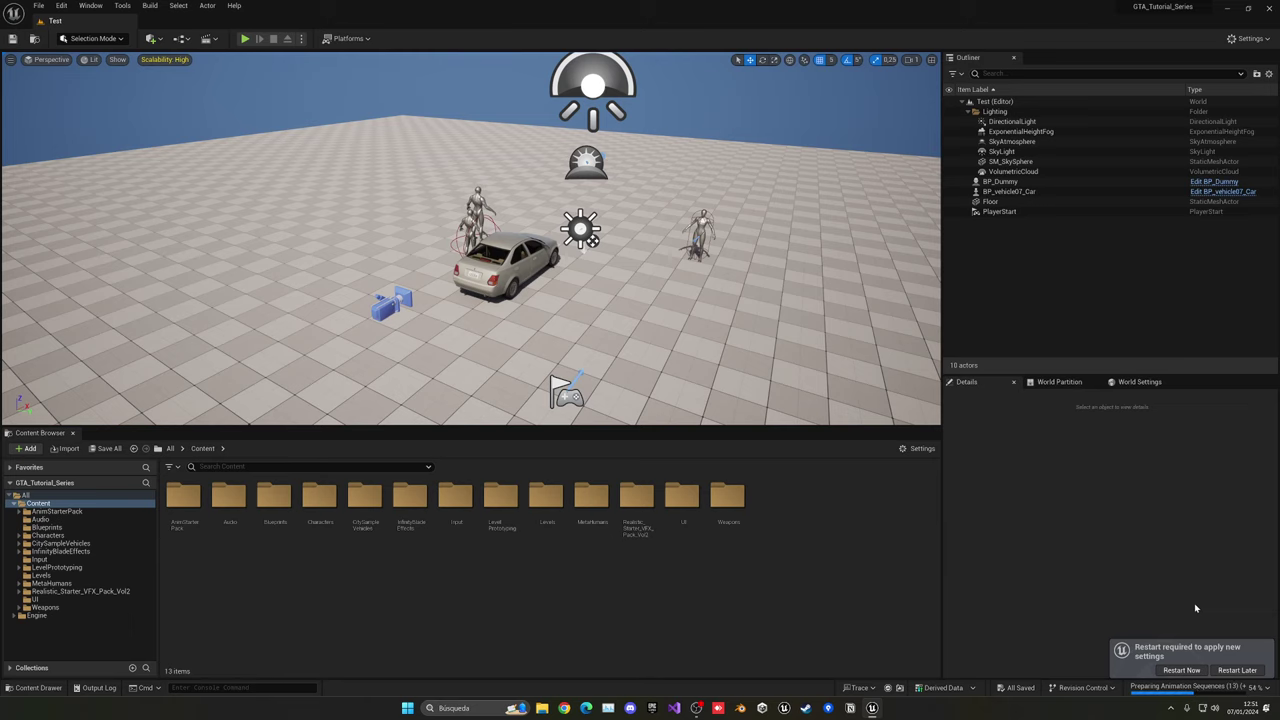
{"action": "mouse_move", "coordinate": [1236, 686]}
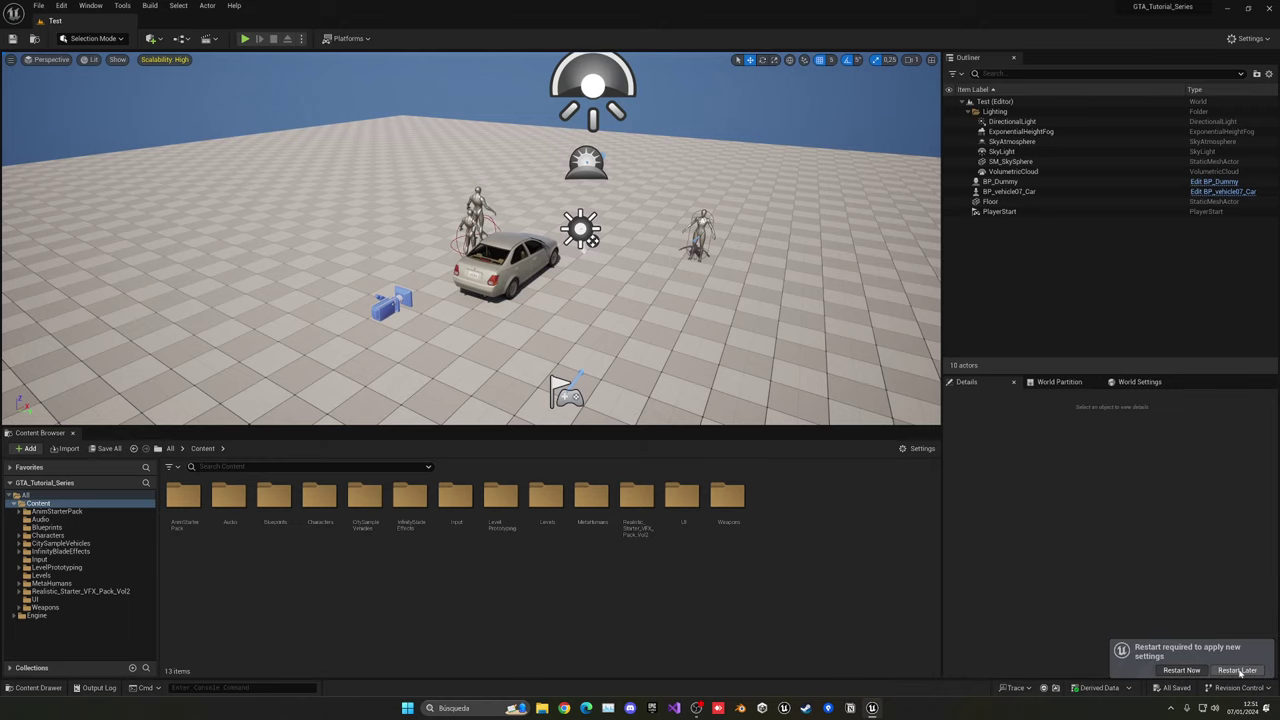
{"action": "left_click", "coordinate": [1182, 670]}
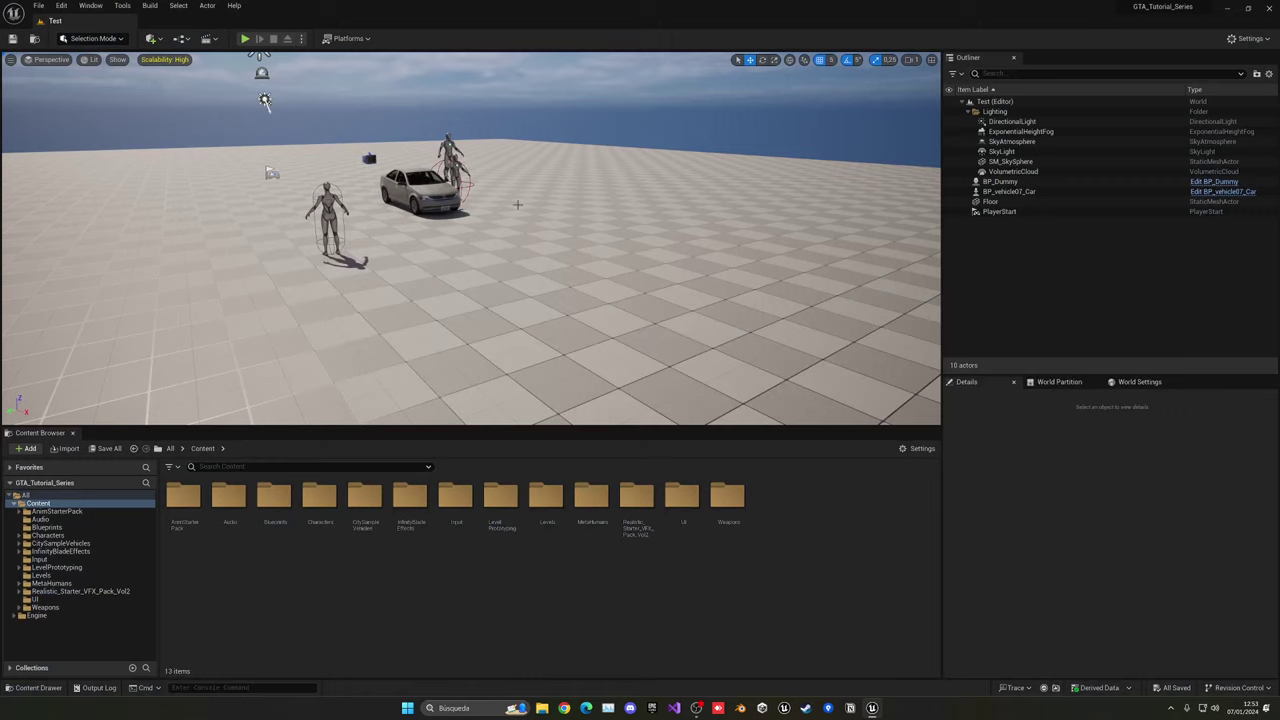
Open the BP_Jason blueprint from the Jason folder inside the project's MetaHumans folder.
{"action": "left_click", "coordinate": [593, 525]}
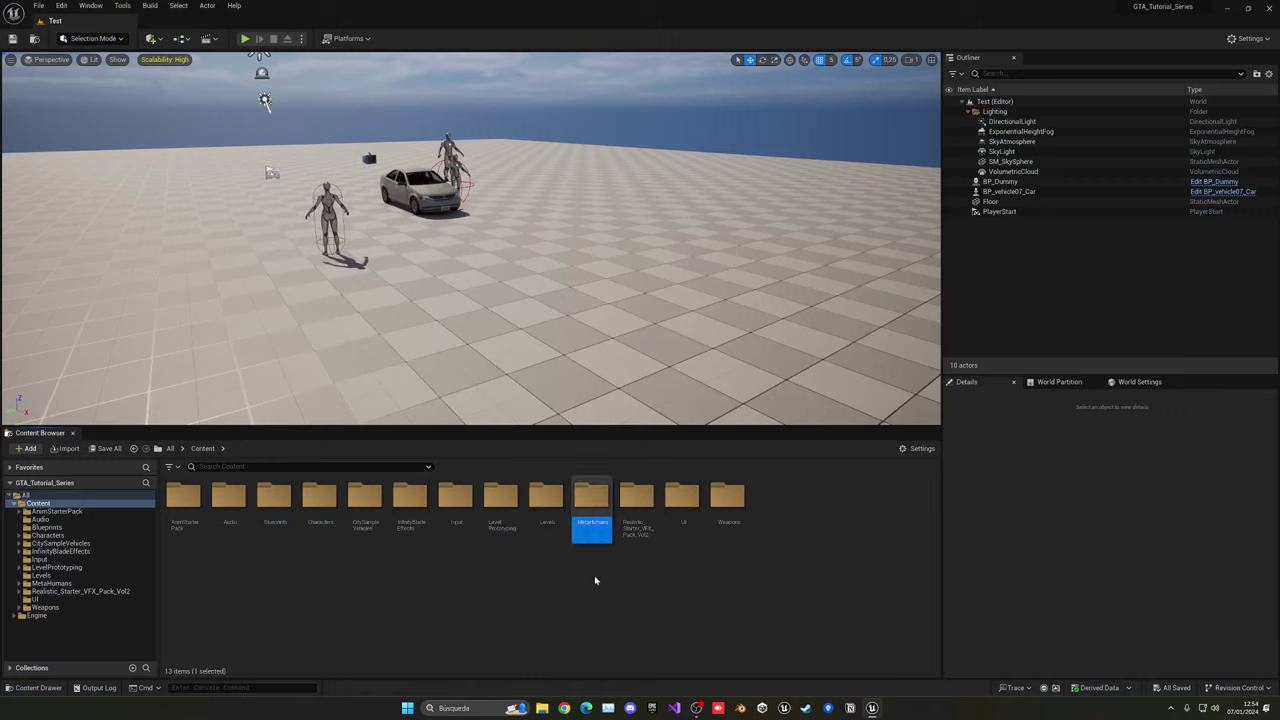
{"action": "double_click", "coordinate": [598, 522]}
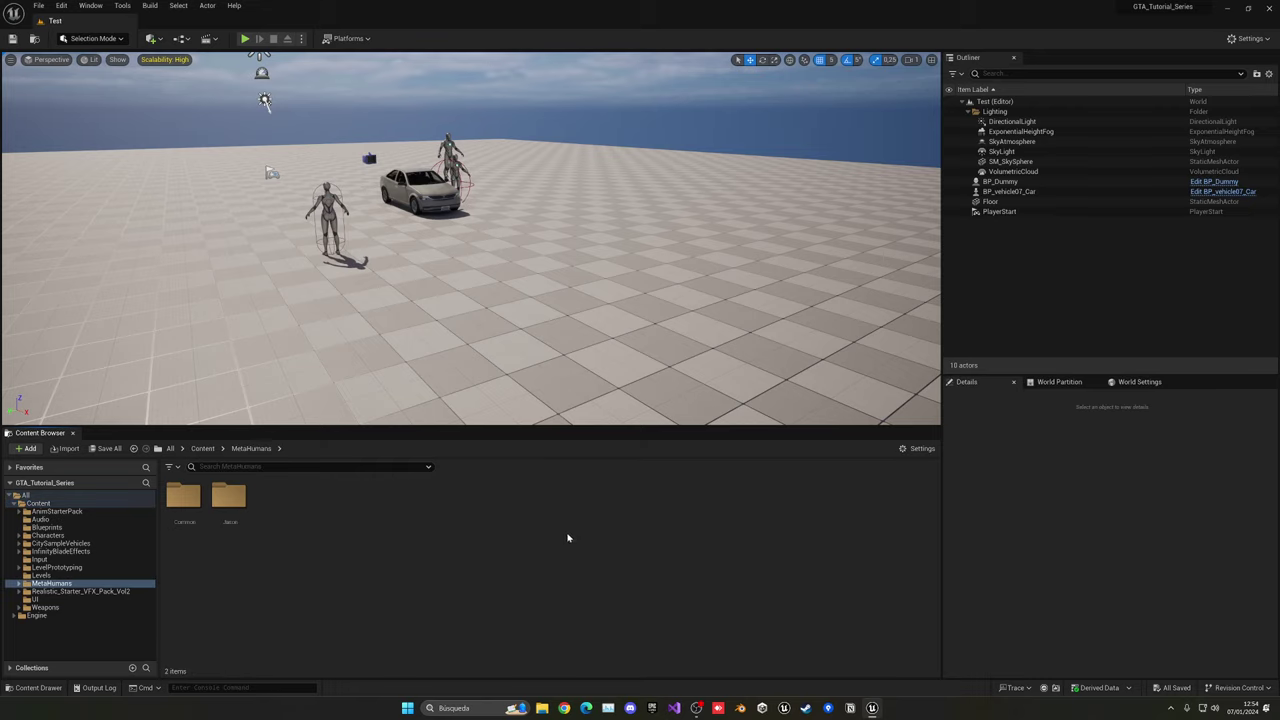
{"action": "left_click", "coordinate": [183, 500]}
{"action": "left_click", "coordinate": [238, 528]}
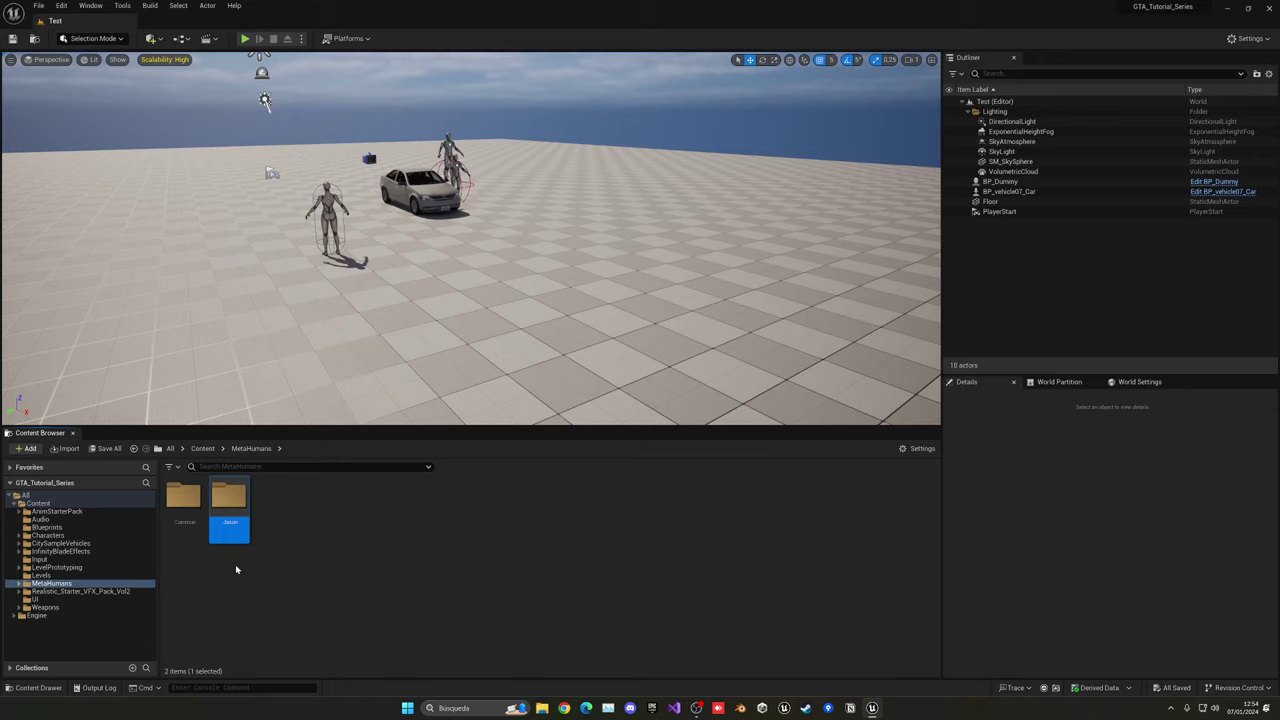
{"action": "double_click", "coordinate": [229, 500]}
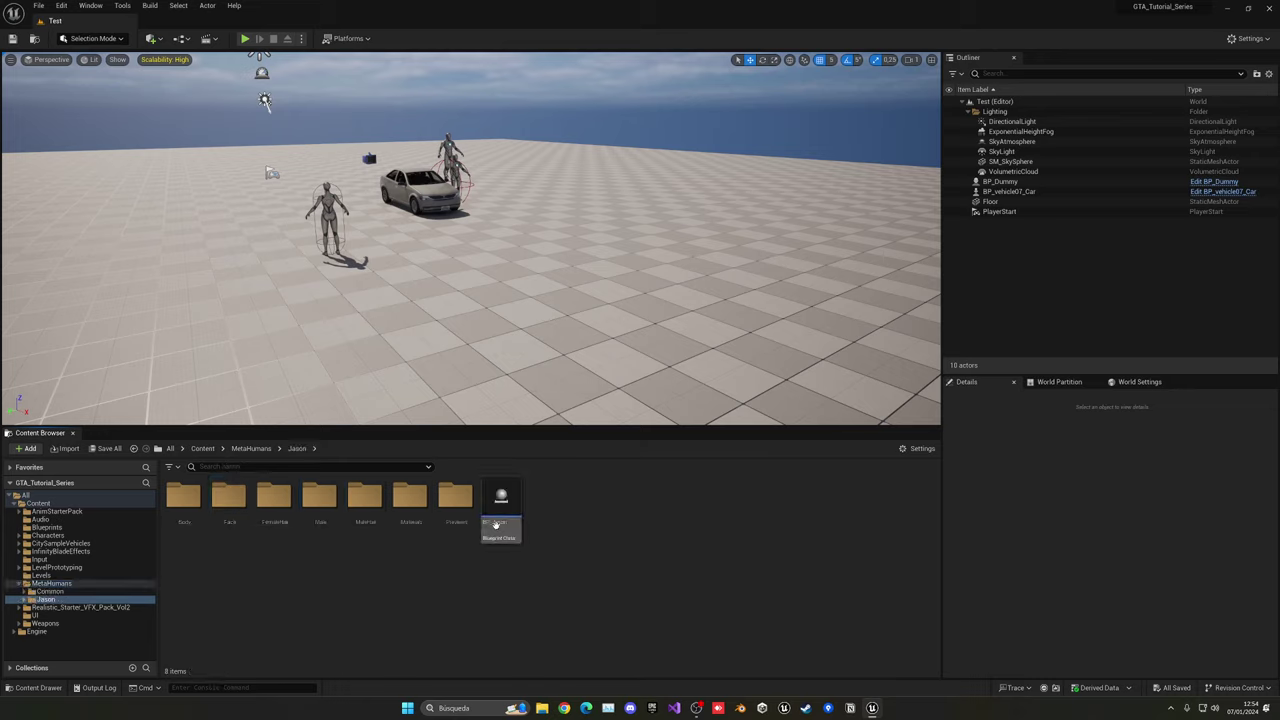
{"action": "left_click", "coordinate": [500, 515]}
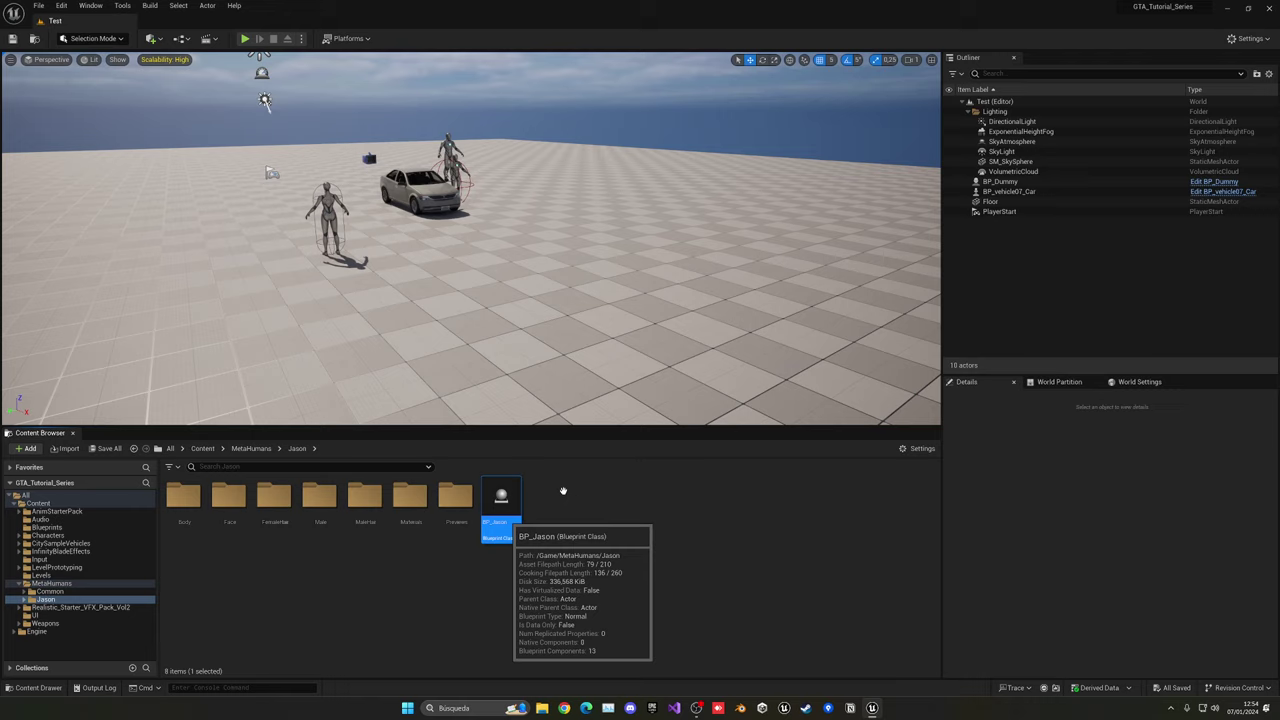
{"action": "double_click", "coordinate": [501, 495]}
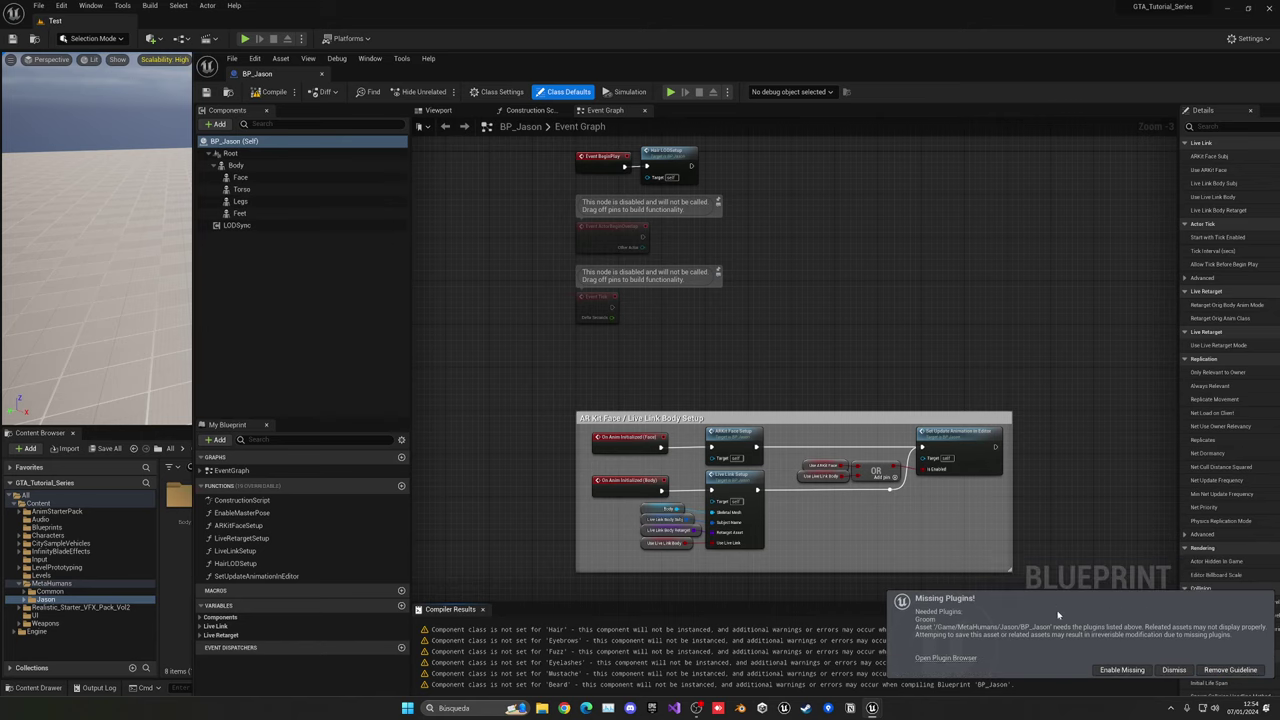
Enable the missing Groom plugin required by BP_Jason and restart the editor to apply it.
{"action": "left_click", "coordinate": [1112, 670]}
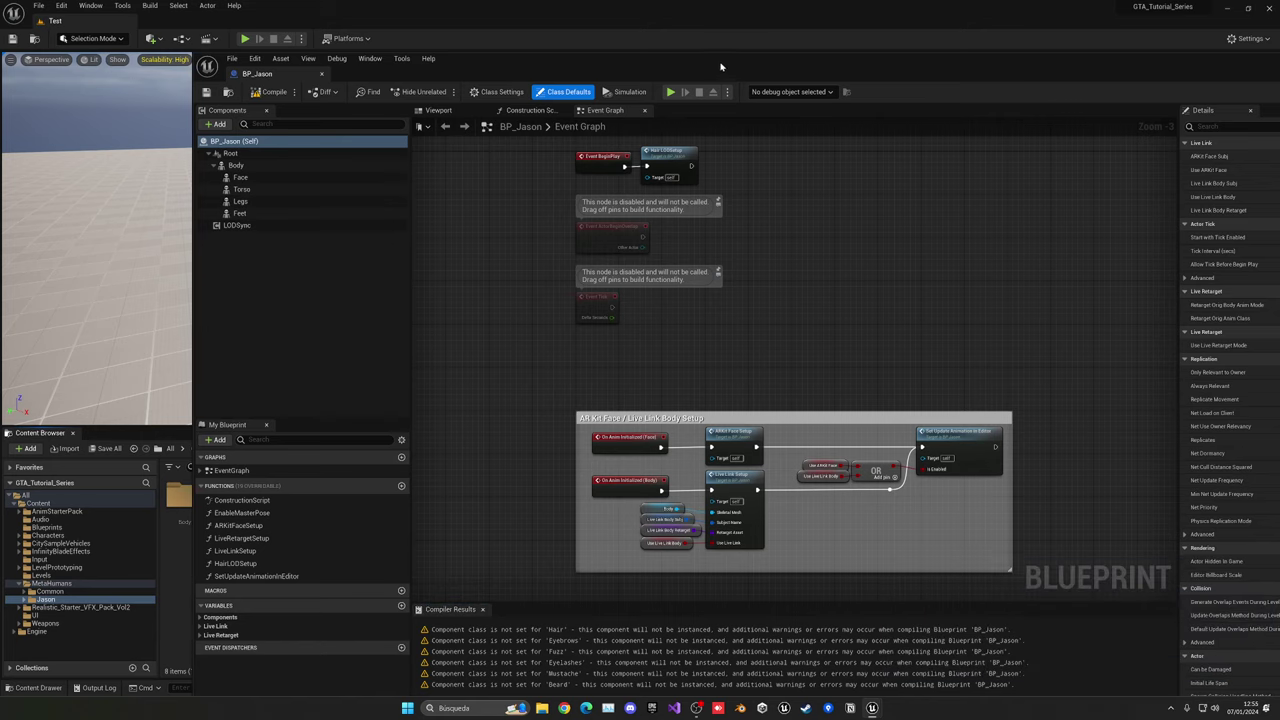
{"action": "left_click_drag", "start_coordinate": [720, 67], "coordinate": [477, 113]}
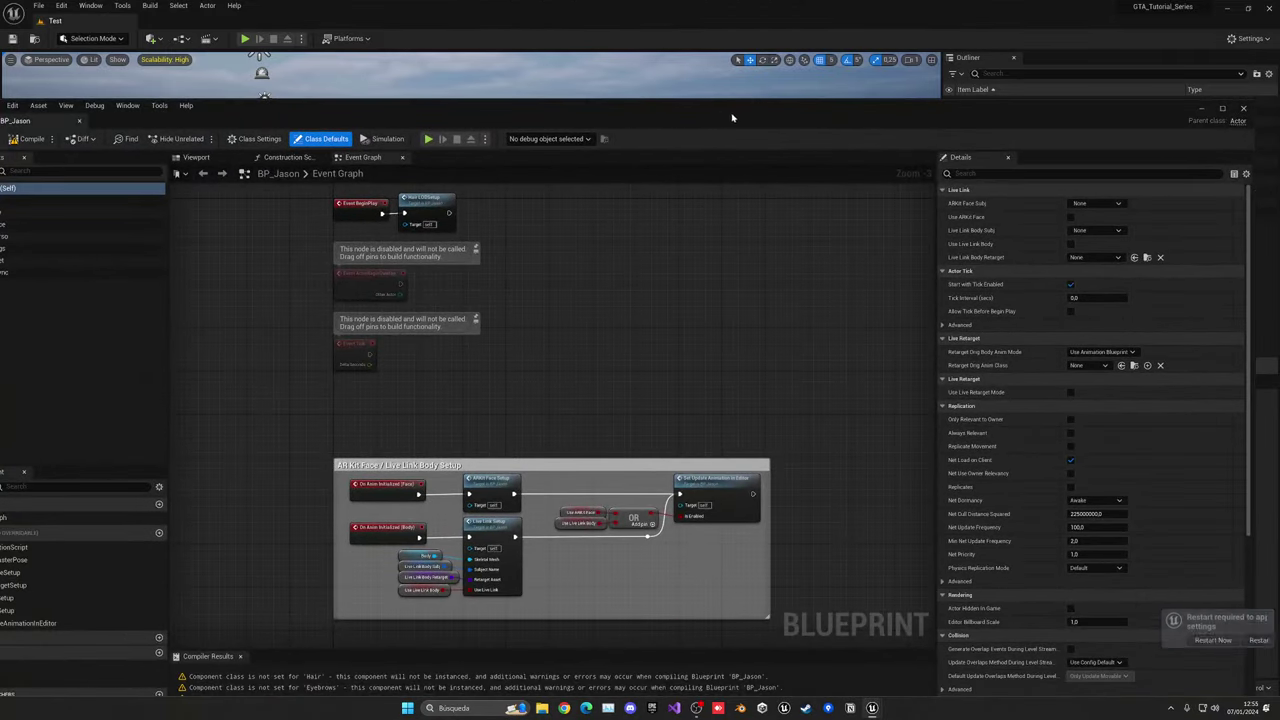
{"action": "left_click_drag", "start_coordinate": [747, 116], "coordinate": [660, 114]}
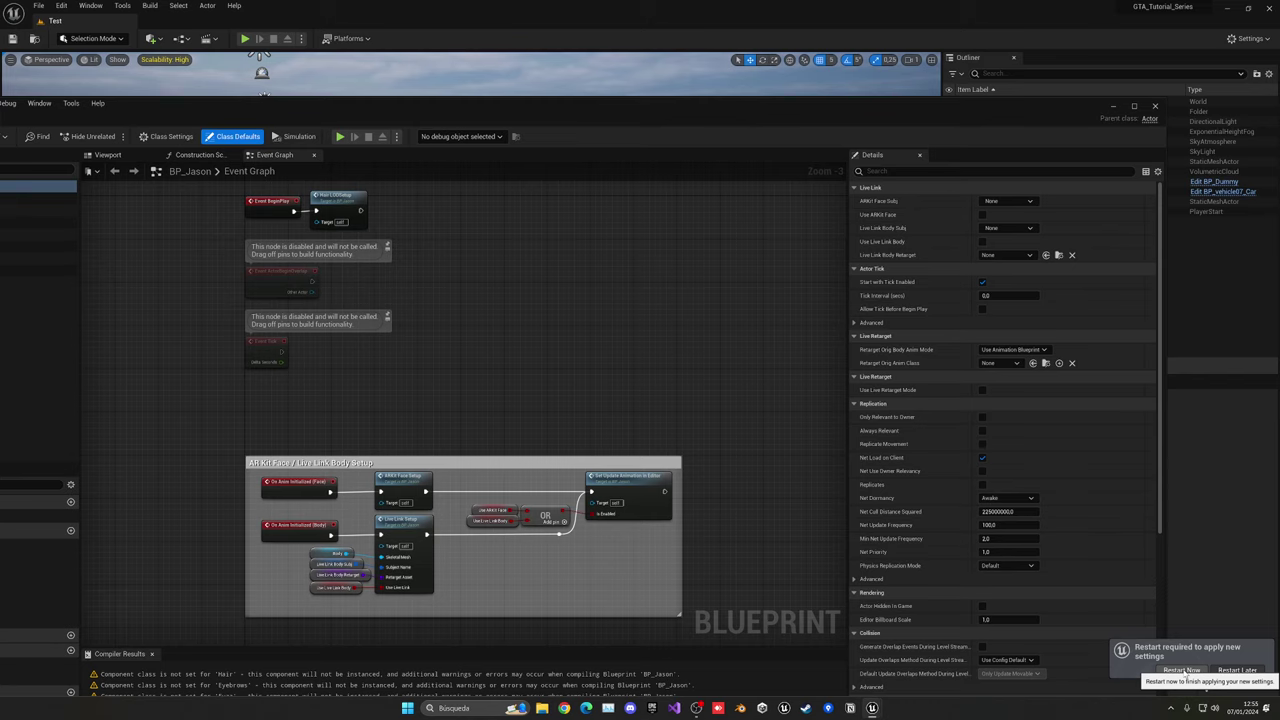
{"action": "left_click", "coordinate": [1183, 670]}
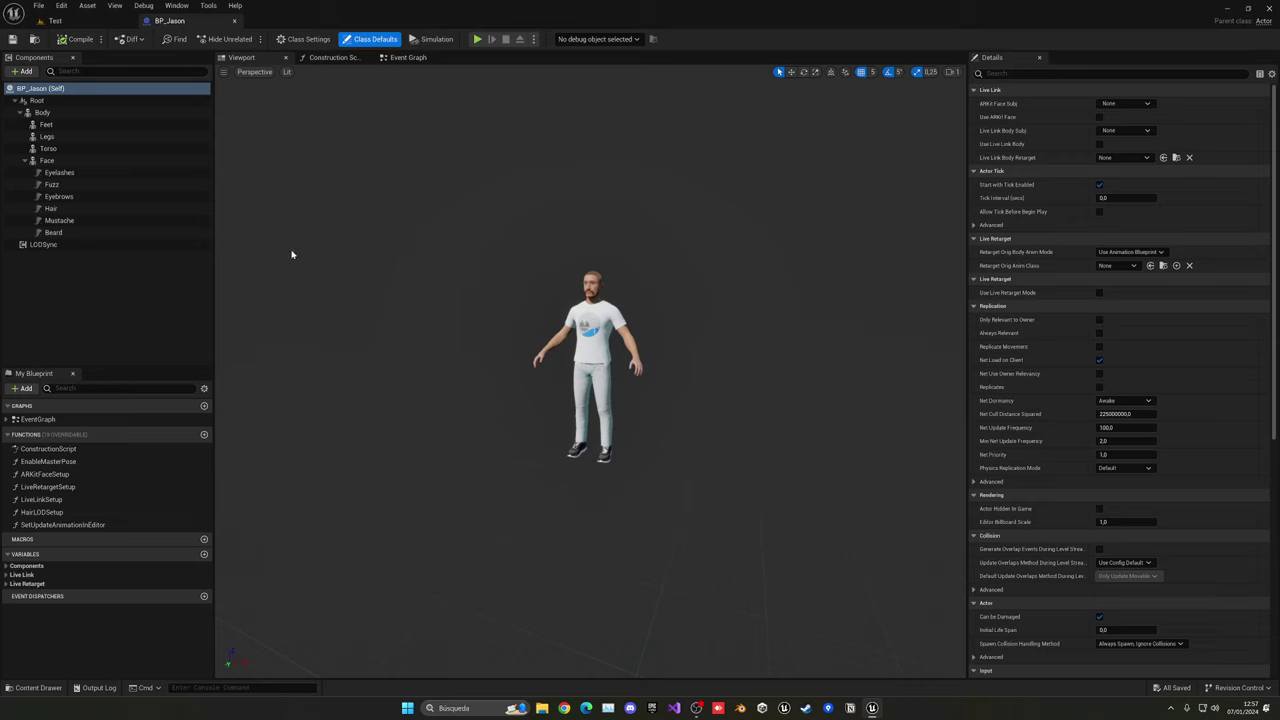
Examine the MetaHuman's face, hair and clothing up close in the BP_Jason blueprint viewport.
{"action": "key", "text": "w"}
{"action": "right_click_drag", "start_coordinate": [610, 338], "coordinate": [538, 306]}
{"action": "key", "text": "d"}
{"action": "key", "text": "w"}
{"action": "key", "text": "w"}
{"action": "key", "text": "s"}
{"action": "scroll", "coordinate": [560, 300], "scroll_direction": "down", "scroll_amount": 1}
{"action": "key", "text": "w"}
{"action": "key", "text": "s"}
{"action": "key", "text": "d"}
{"action": "key", "text": "s"}
{"action": "key", "text": "a"}
{"action": "key", "text": "w"}
{"action": "scroll", "coordinate": [606, 339], "scroll_direction": "down", "scroll_amount": 3}
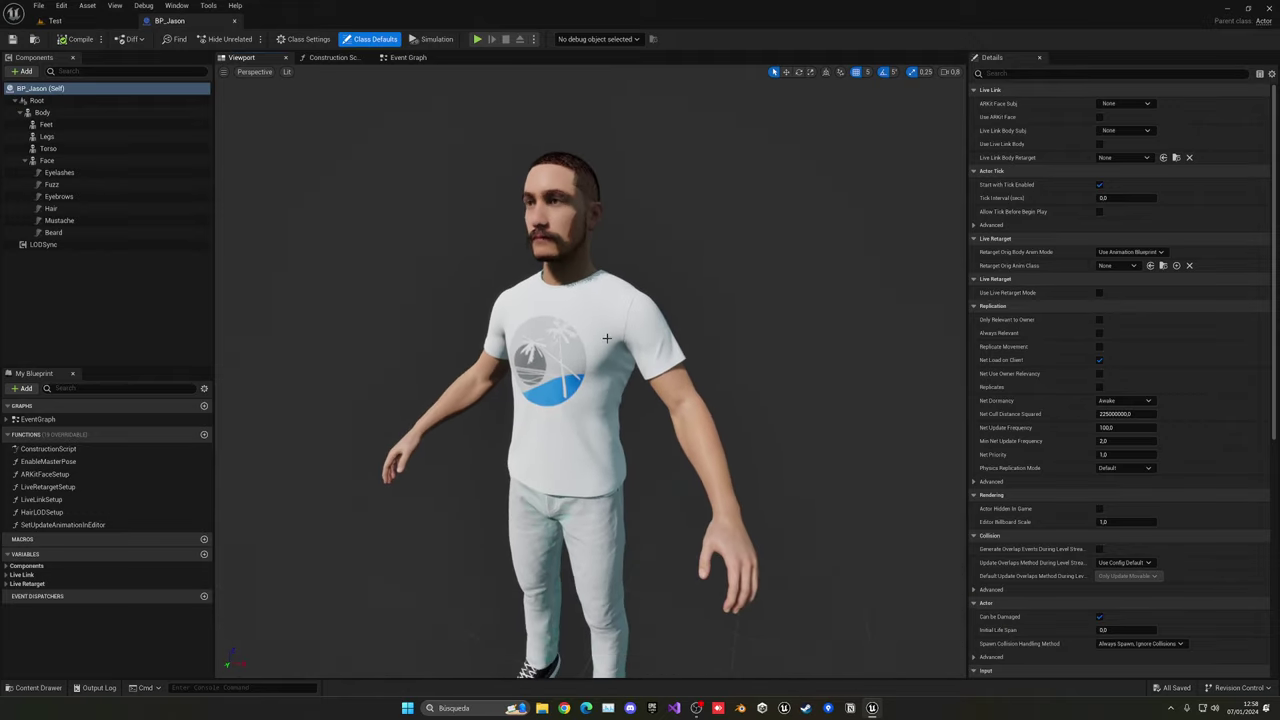
Inspect the Body, Legs, Torso, Face and LODSync components of BP_Jason, and close the blueprint.
{"action": "left_click", "coordinate": [62, 113]}
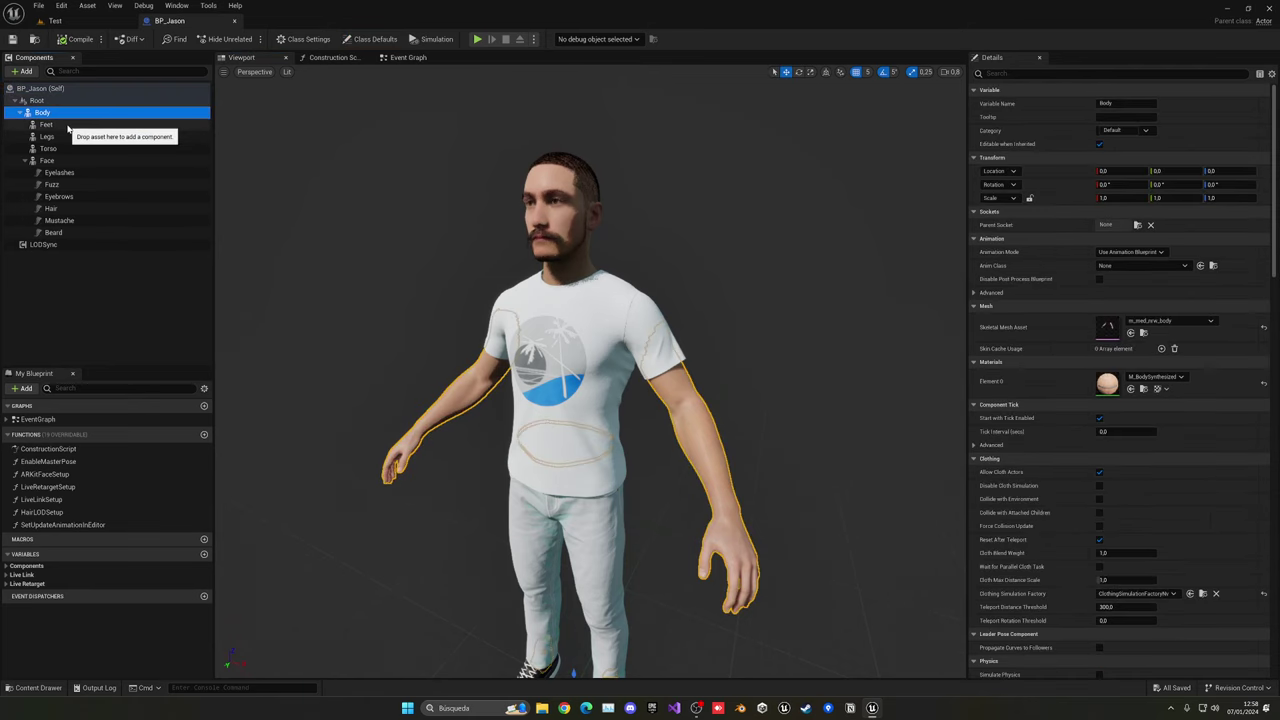
{"action": "left_click", "coordinate": [68, 137]}
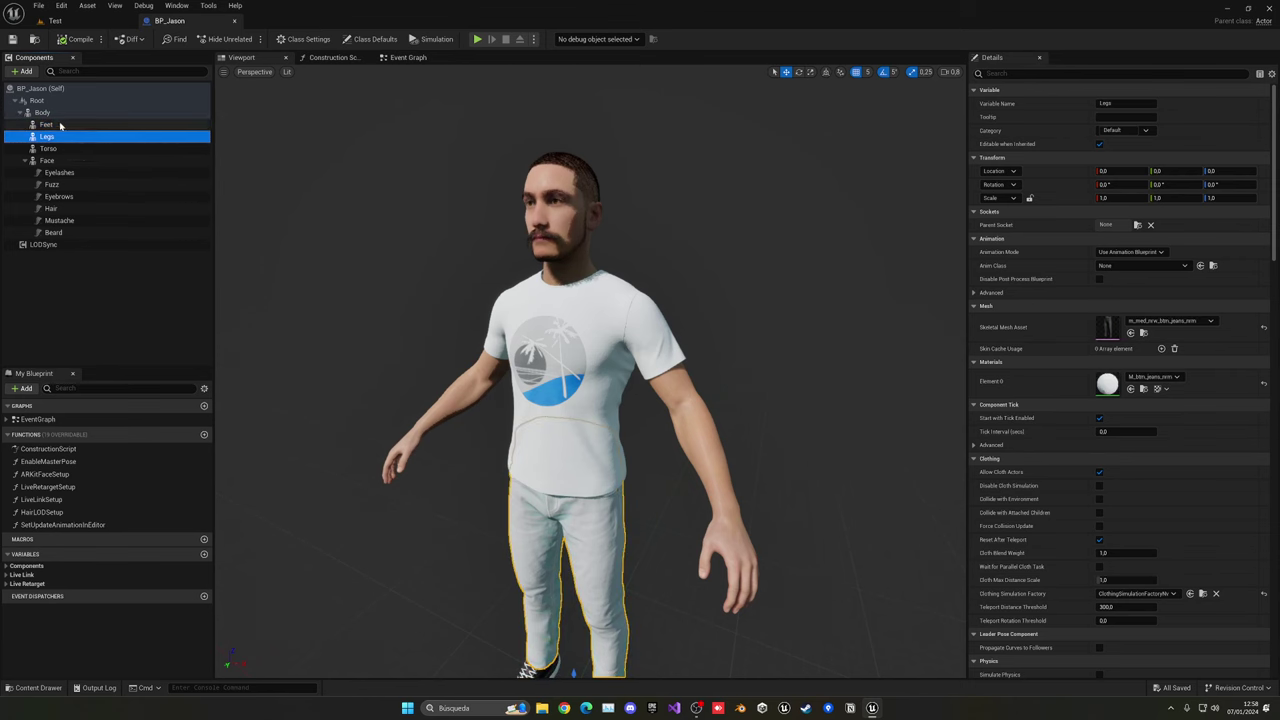
{"action": "left_click", "coordinate": [58, 146]}
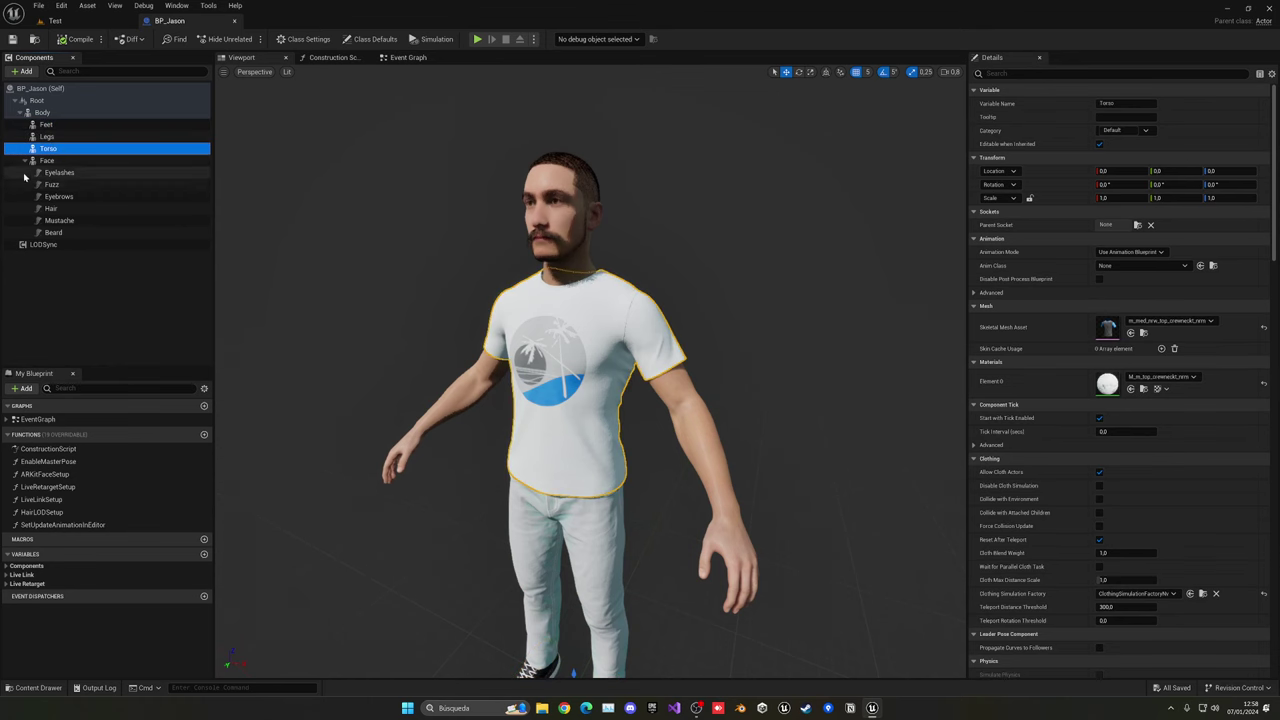
{"action": "left_click", "coordinate": [55, 161]}
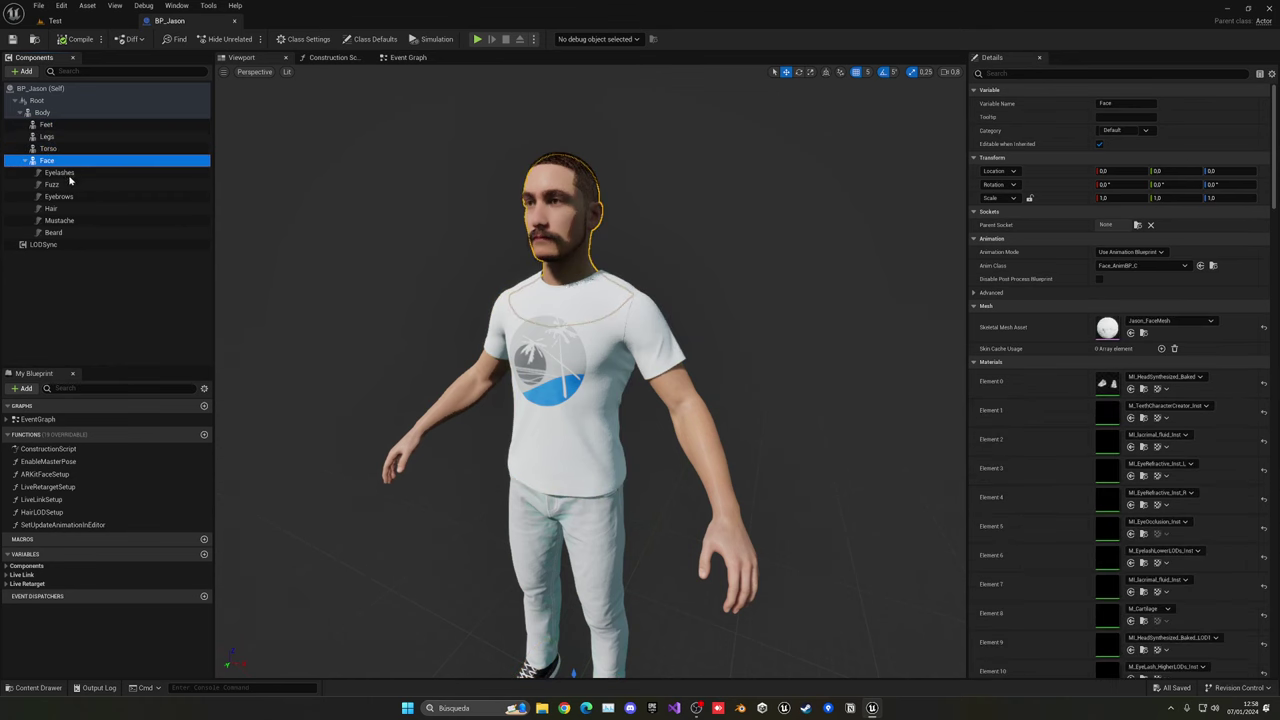
{"action": "left_click", "coordinate": [60, 246]}
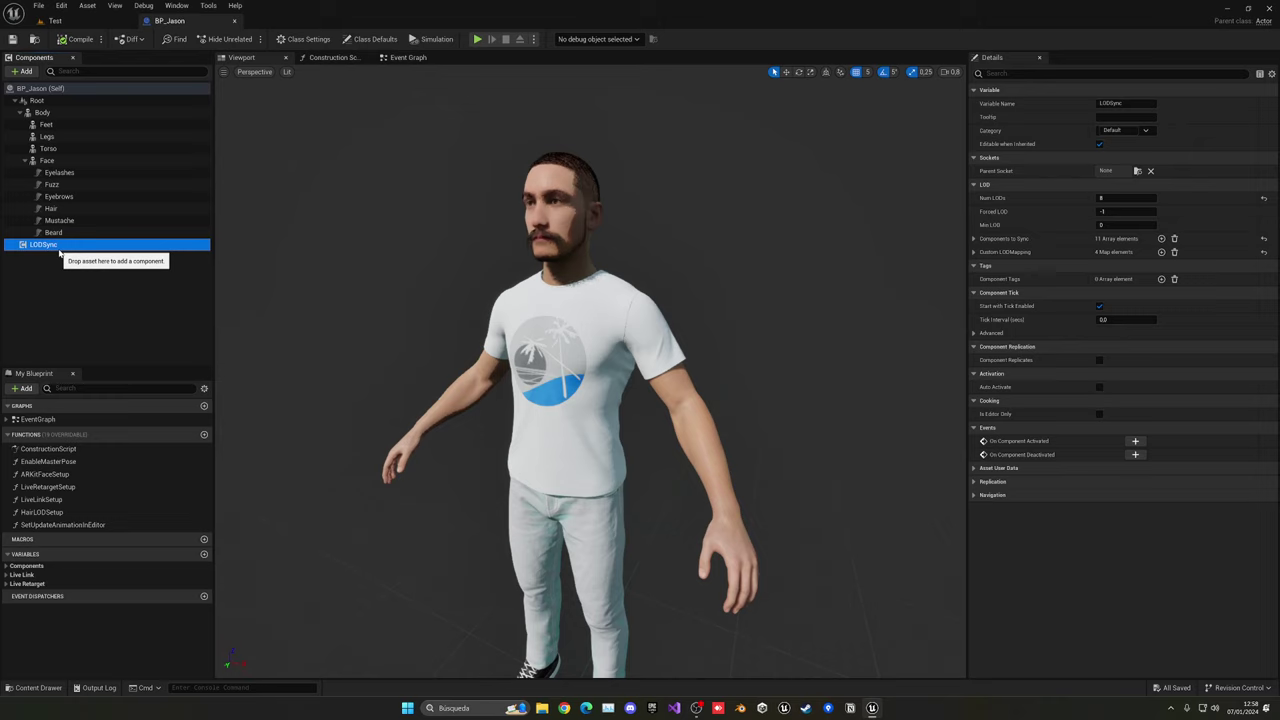
{"action": "left_click", "coordinate": [42, 112]}
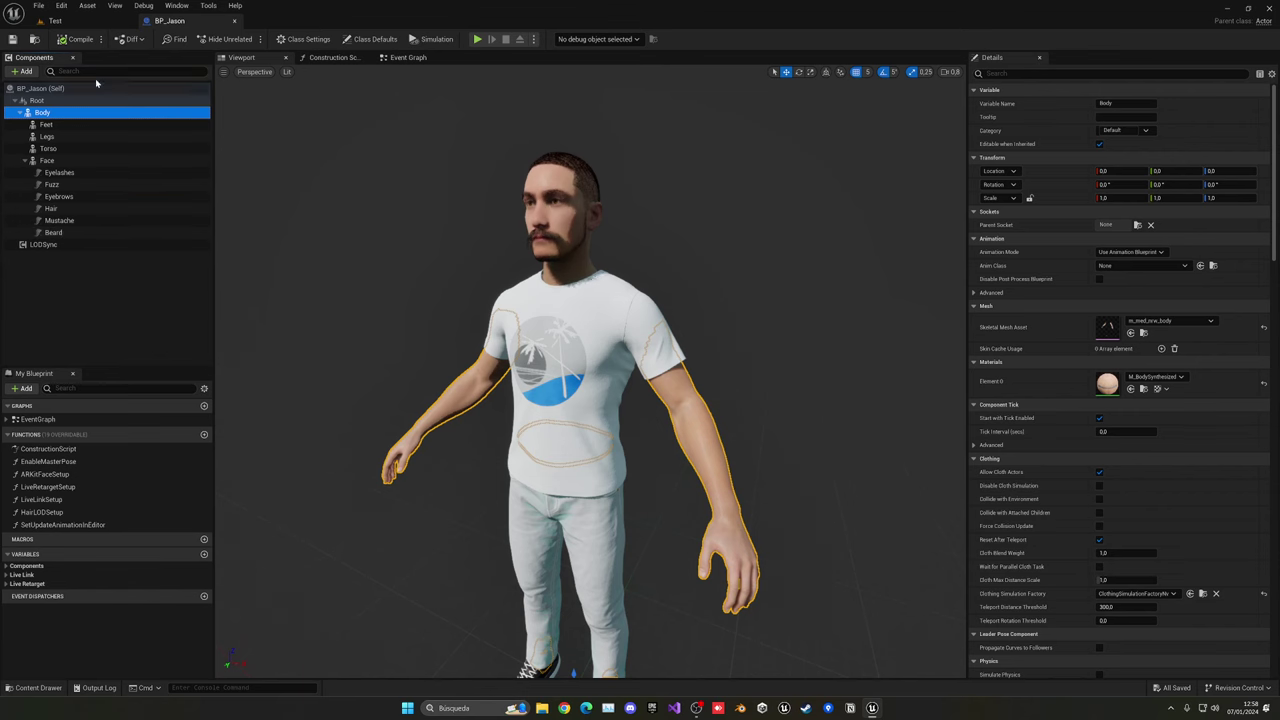
{"action": "left_click", "coordinate": [55, 20]}
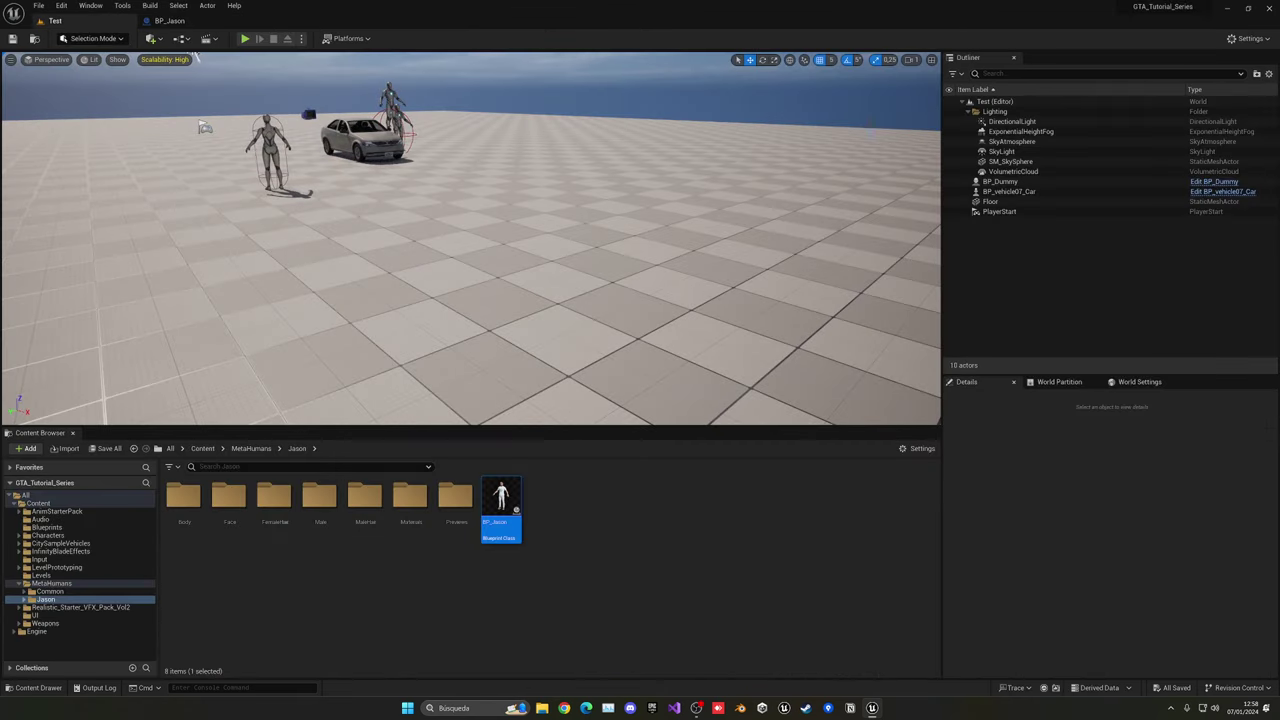
{"action": "left_click", "coordinate": [185, 20]}
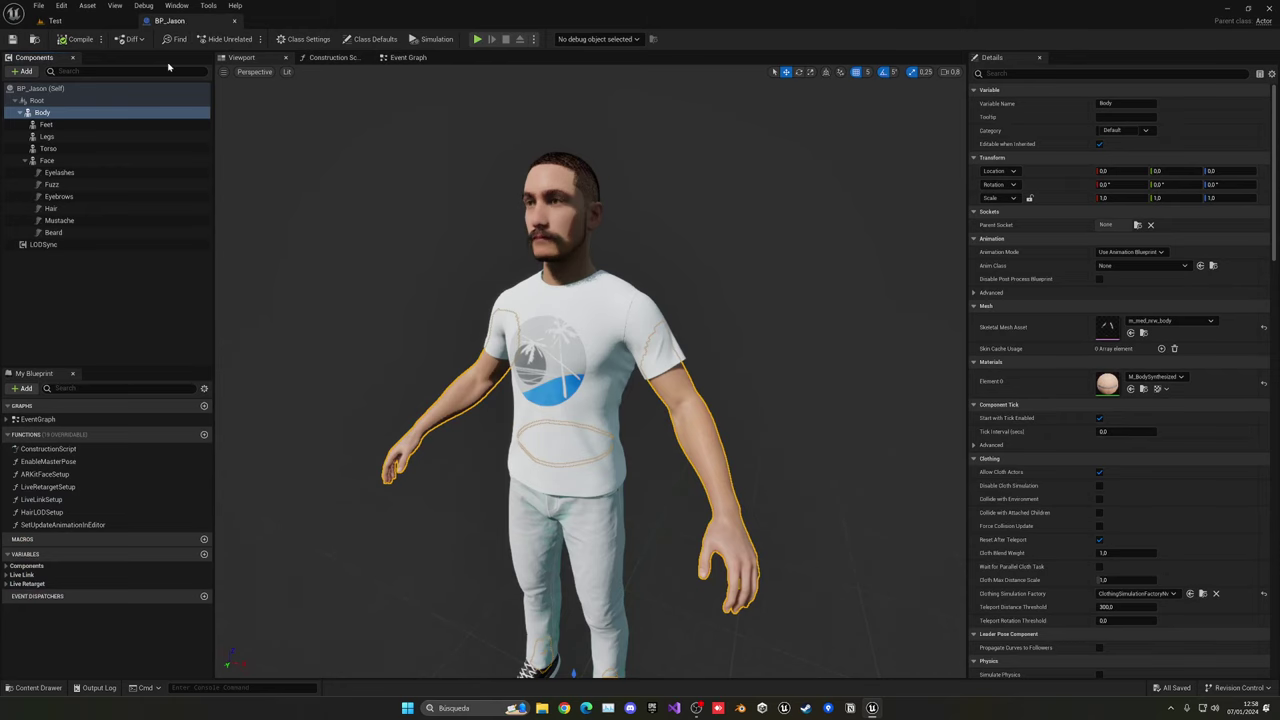
{"action": "left_click", "coordinate": [55, 20]}
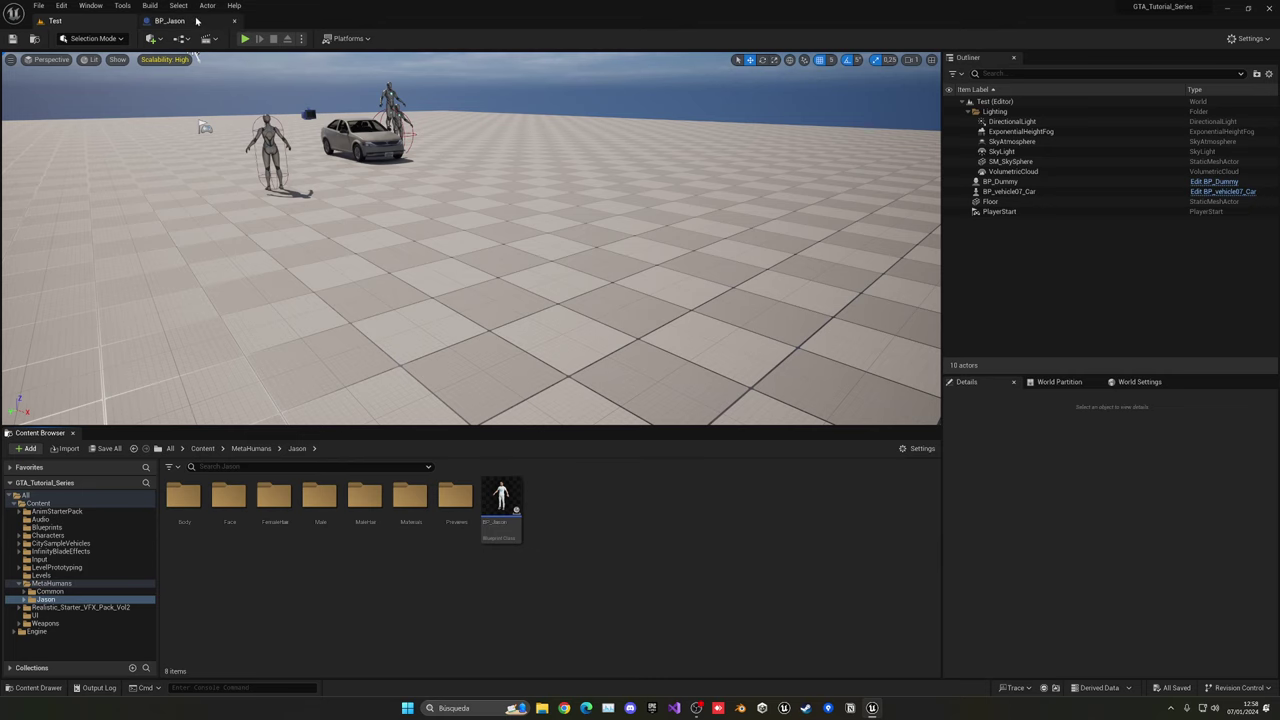
{"action": "left_click", "coordinate": [197, 20]}
{"action": "left_click", "coordinate": [578, 315]}
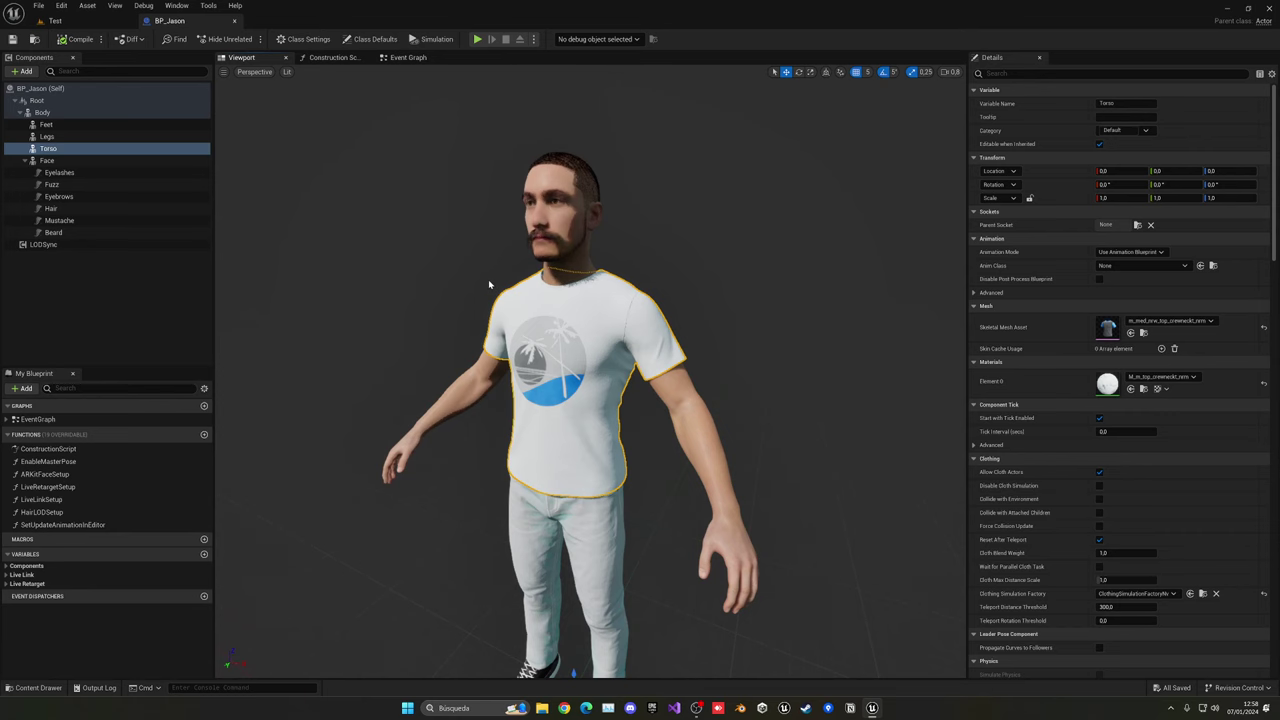
{"action": "middle_click", "coordinate": [191, 26]}
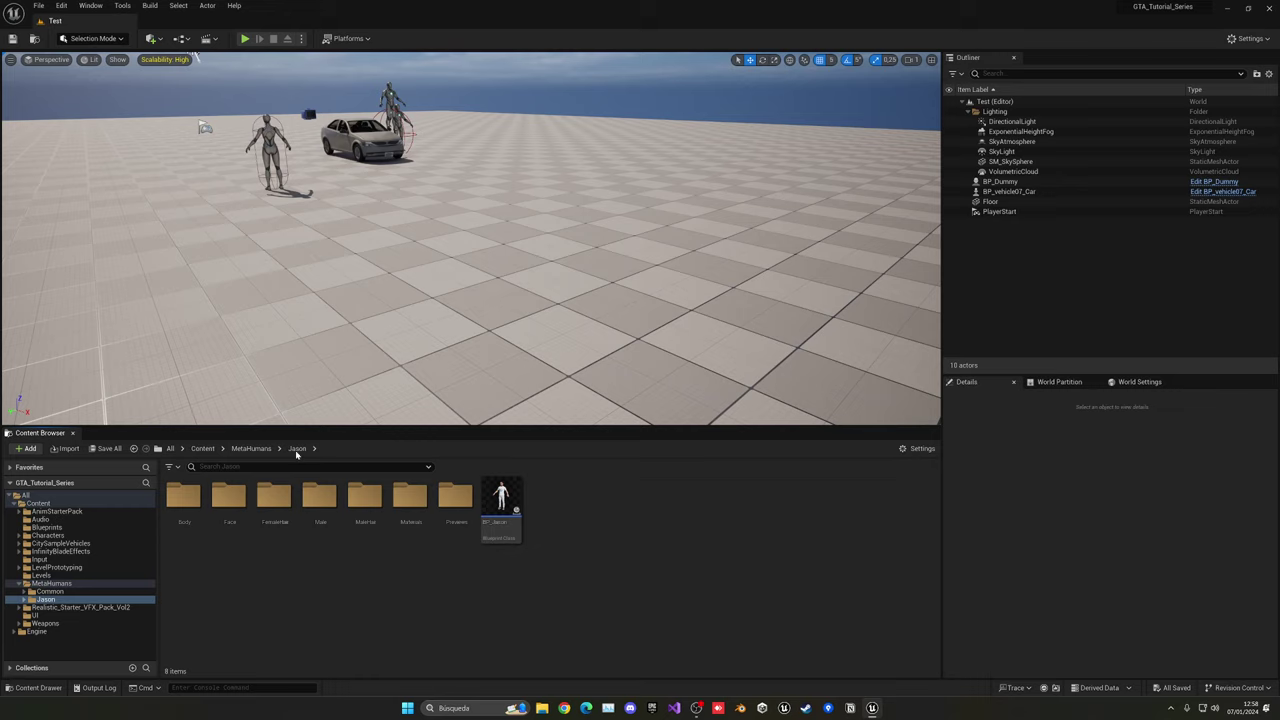
{"action": "left_click", "coordinate": [265, 450]}
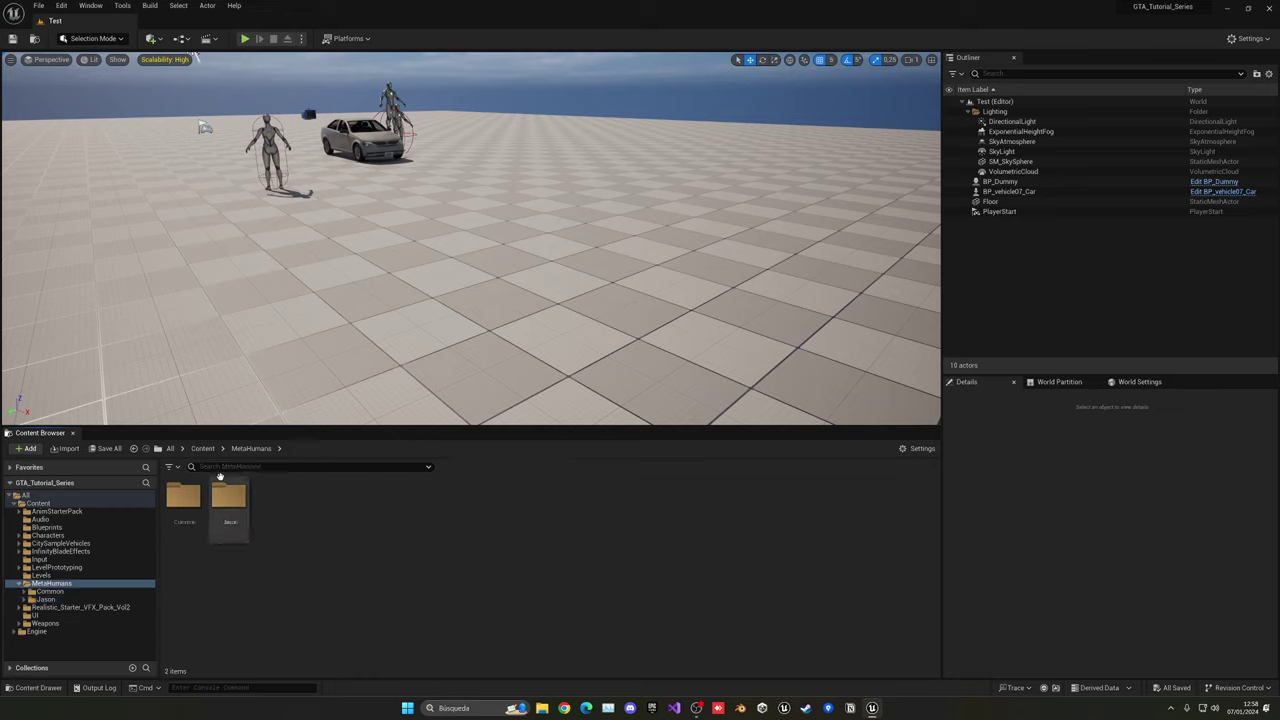
{"action": "left_click", "coordinate": [169, 467]}
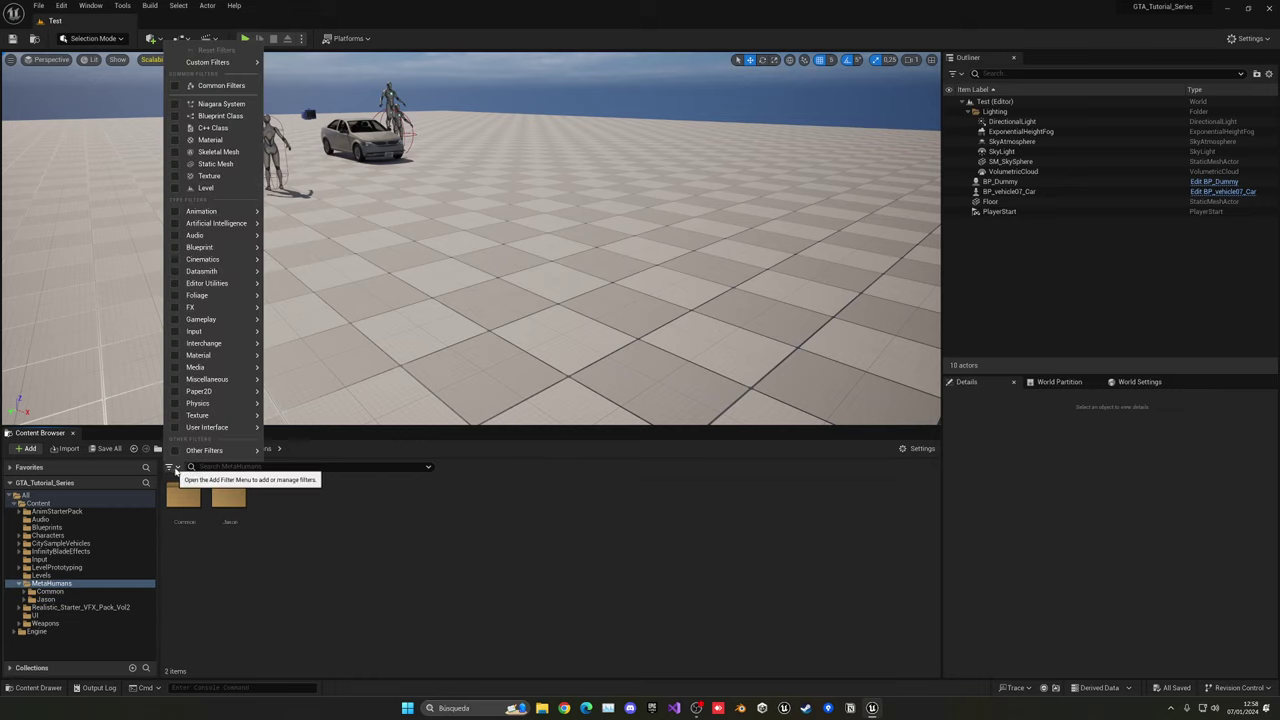
{"action": "left_click", "coordinate": [176, 151]}
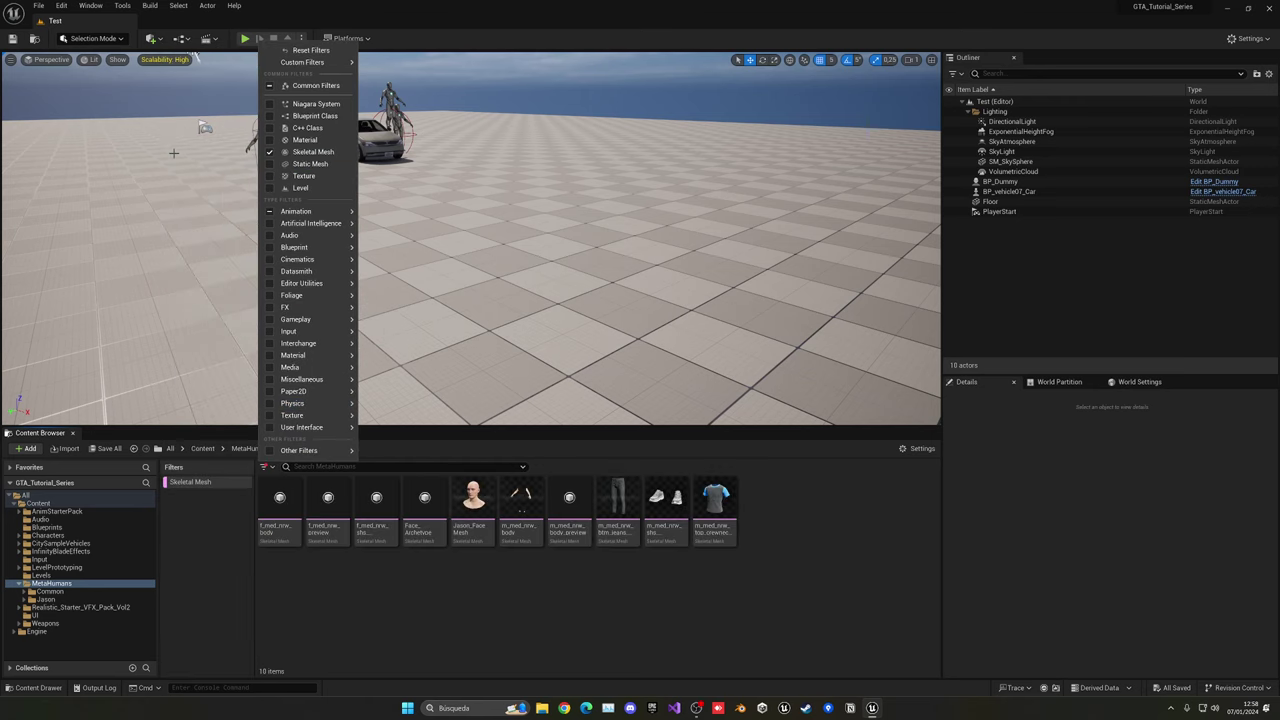
{"action": "left_click", "coordinate": [326, 583]}
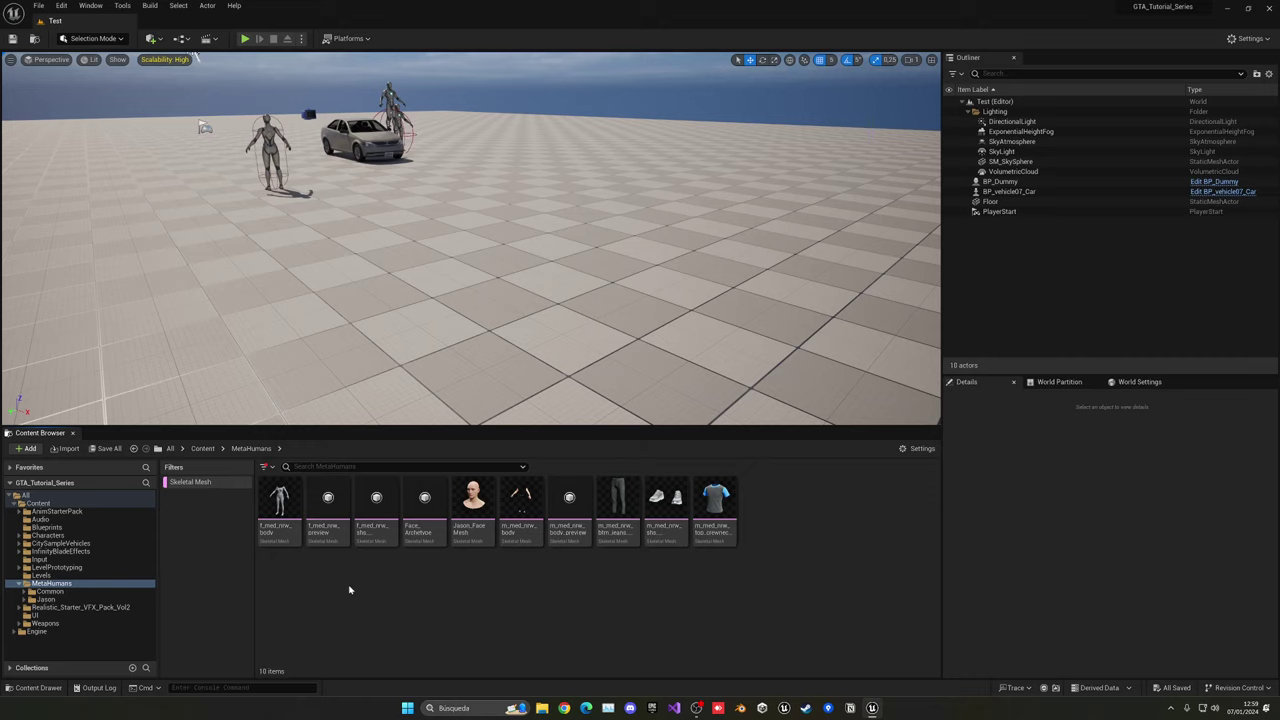
{"action": "left_click", "coordinate": [202, 448]}
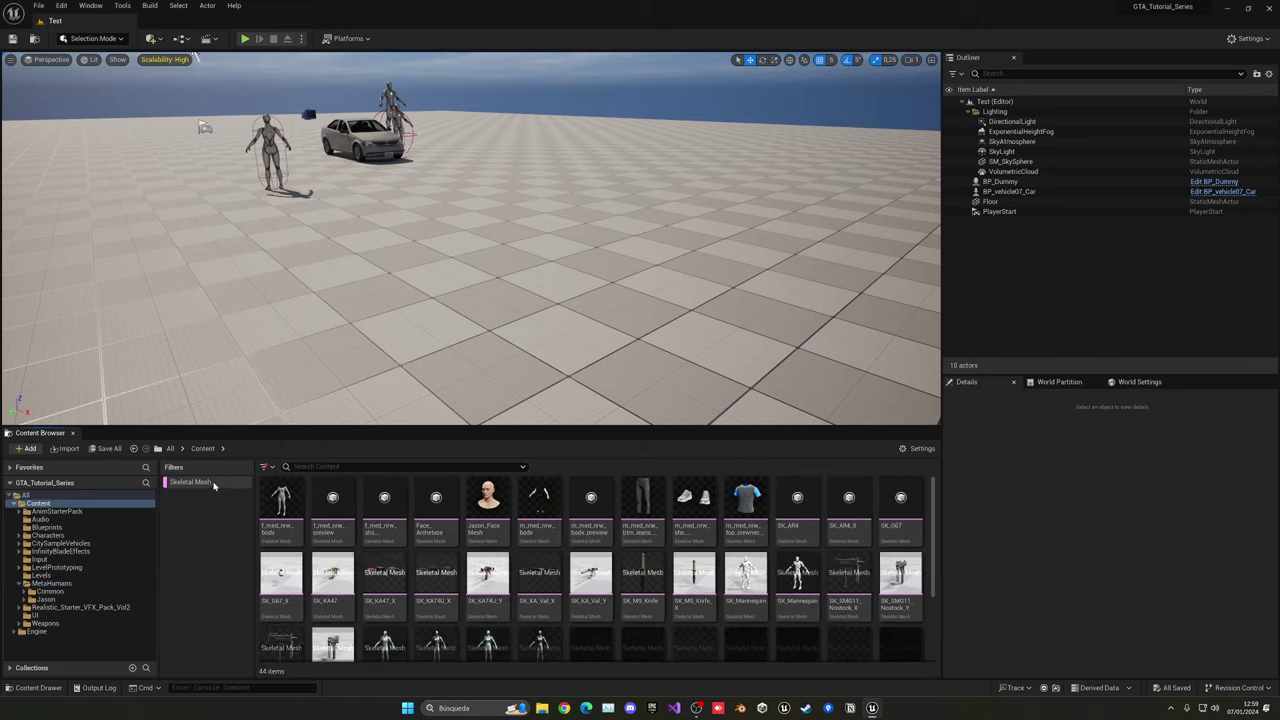
{"action": "right_click", "coordinate": [213, 485]}
{"action": "left_click", "coordinate": [270, 506]}
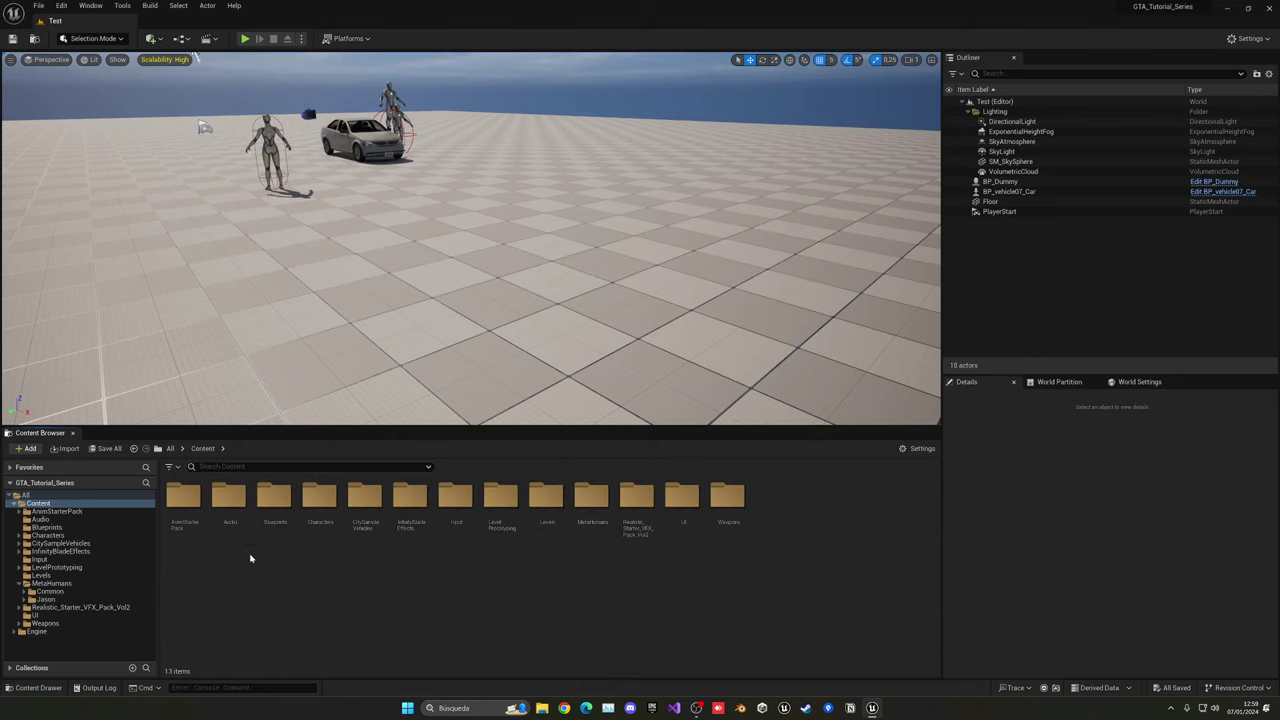
Open the Jason folder inside MetaHumans and filter its contents to skeletal meshes only.
{"action": "double_click", "coordinate": [591, 500]}
{"action": "left_click", "coordinate": [234, 516]}
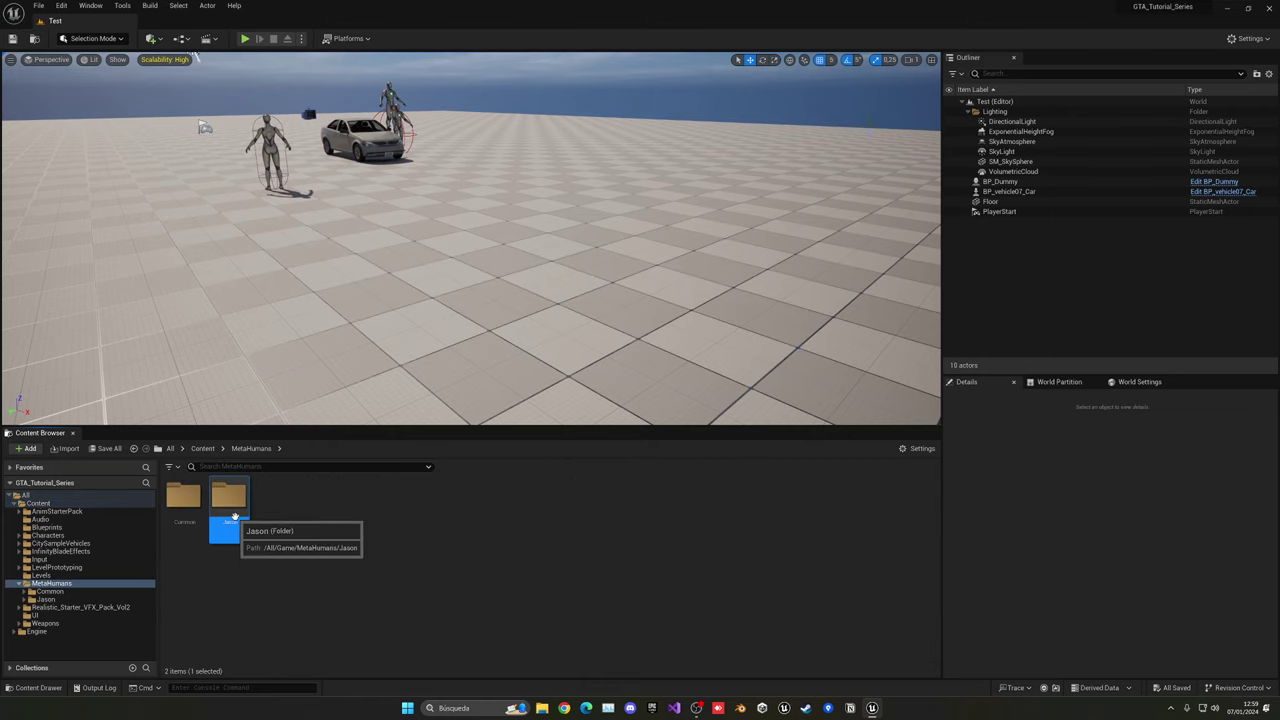
{"action": "double_click", "coordinate": [234, 510]}
{"action": "left_click", "coordinate": [170, 467]}
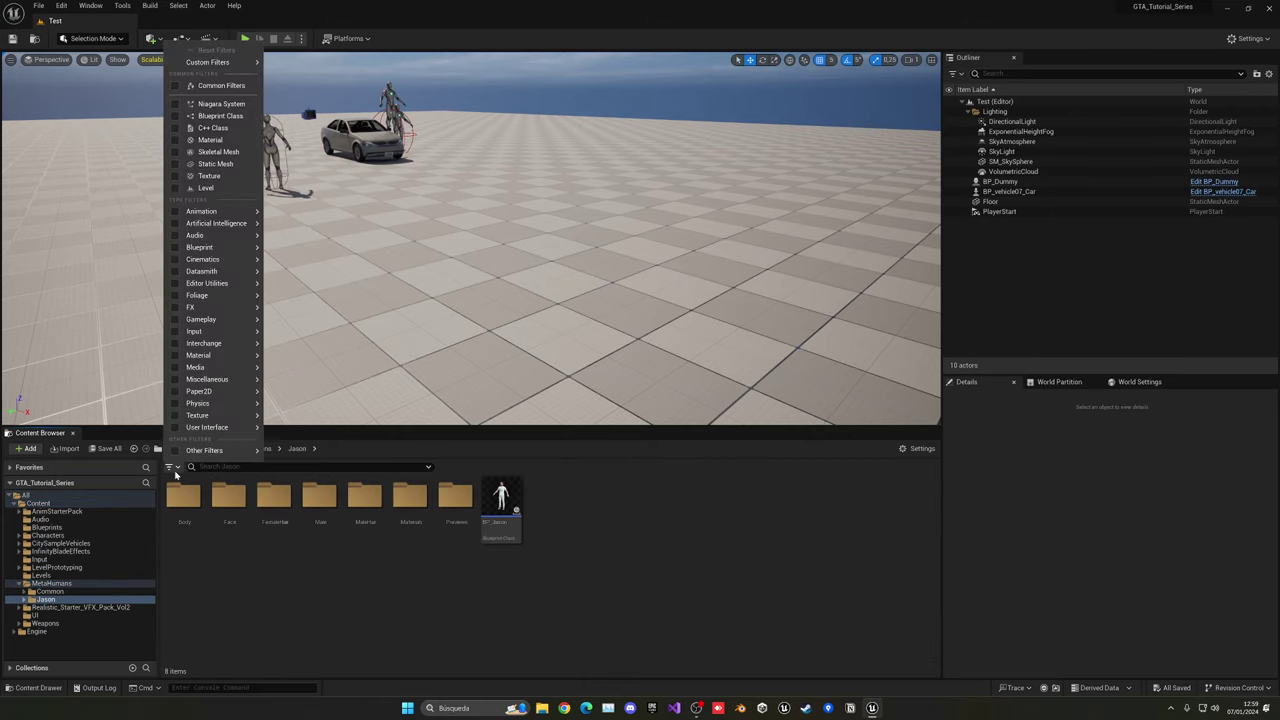
{"action": "left_click", "coordinate": [175, 154]}
{"action": "left_click", "coordinate": [330, 593]}
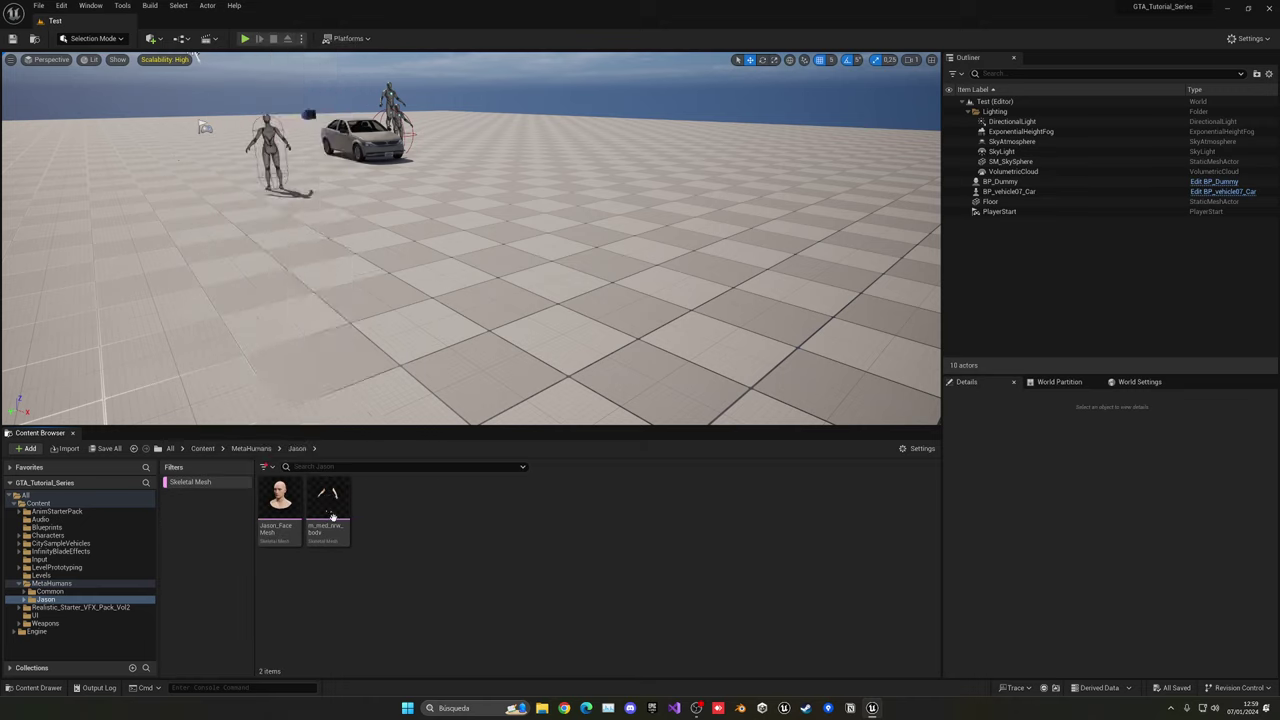
Open the skeleton assignment for the m_med_nrw_body skeletal mesh and widen the Choose Skeleton dialog to read the full columns.
{"action": "right_click", "coordinate": [334, 515]}
{"action": "left_click", "coordinate": [309, 594]}
{"action": "left_click", "coordinate": [329, 535]}
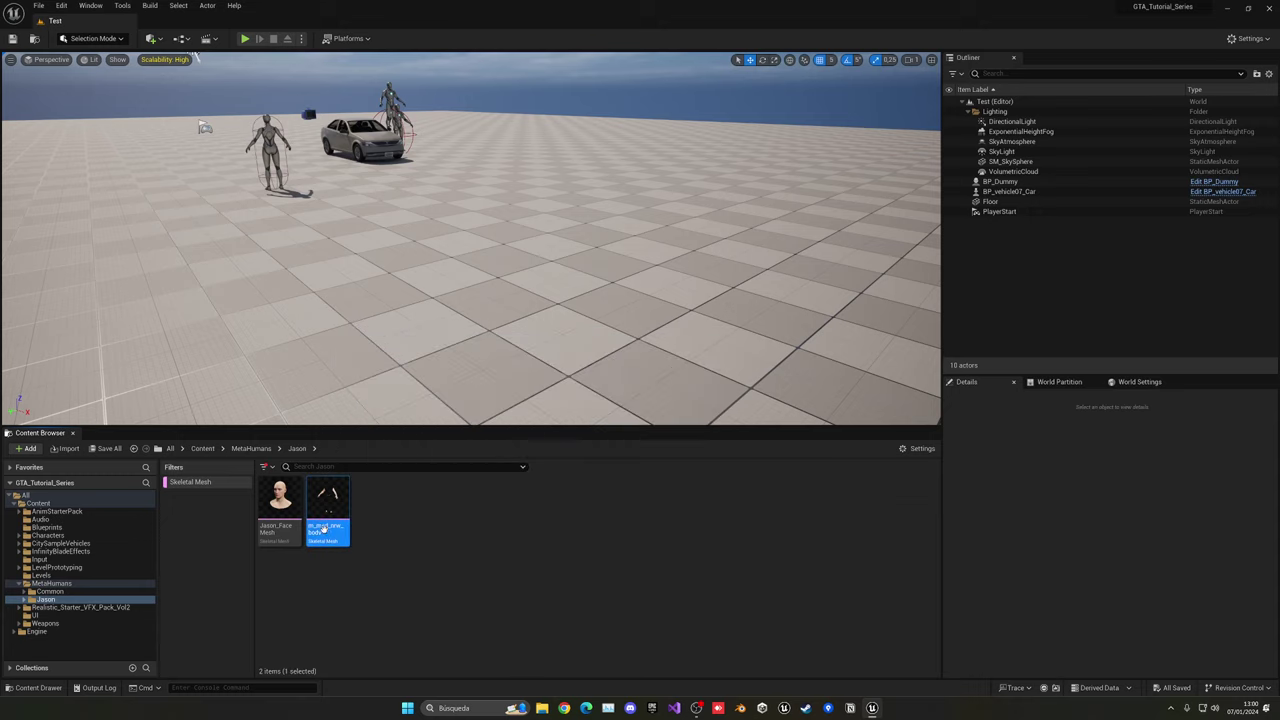
{"action": "mouse_move", "coordinate": [321, 530]}
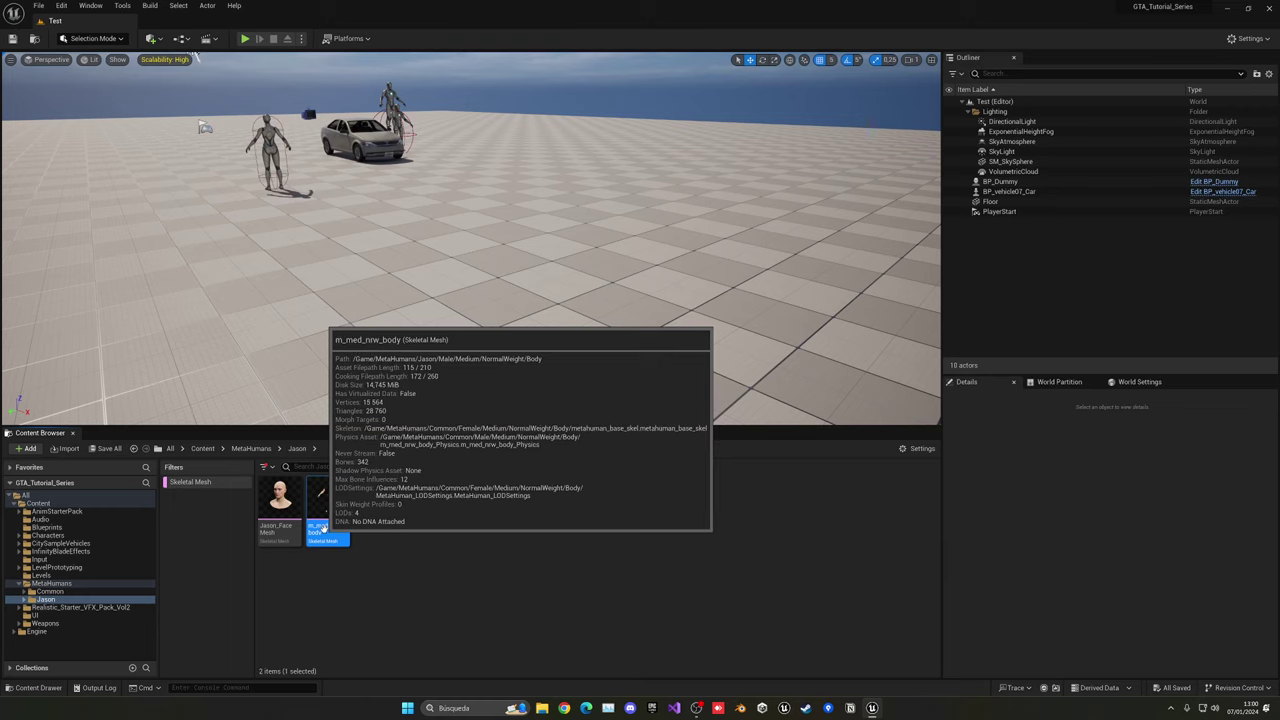
{"action": "right_click", "coordinate": [336, 508]}
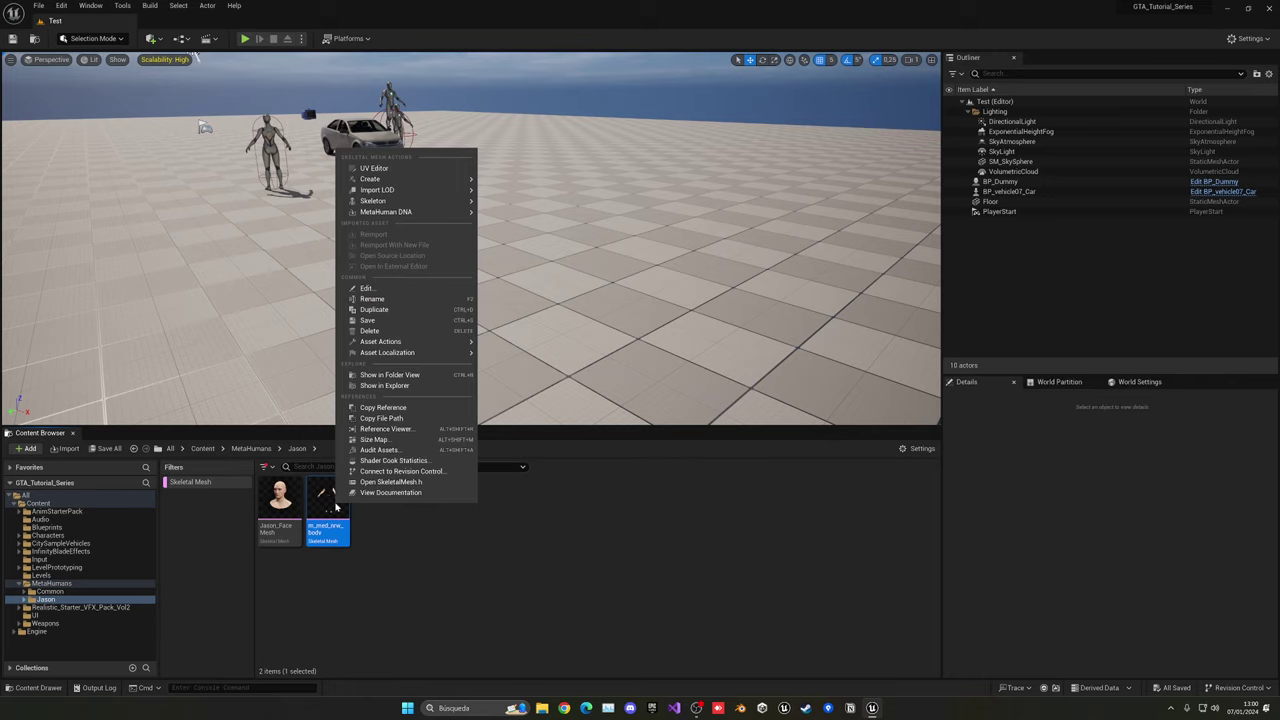
{"action": "mouse_move", "coordinate": [406, 203]}
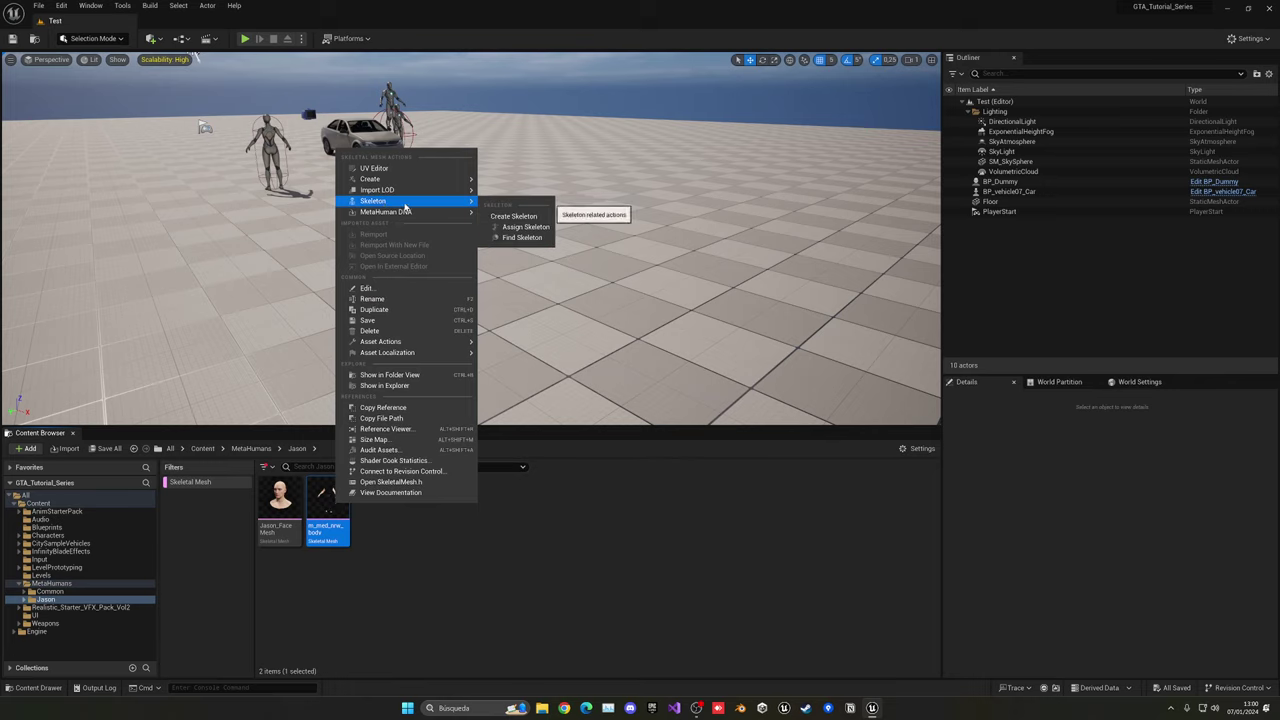
{"action": "left_click", "coordinate": [526, 228]}
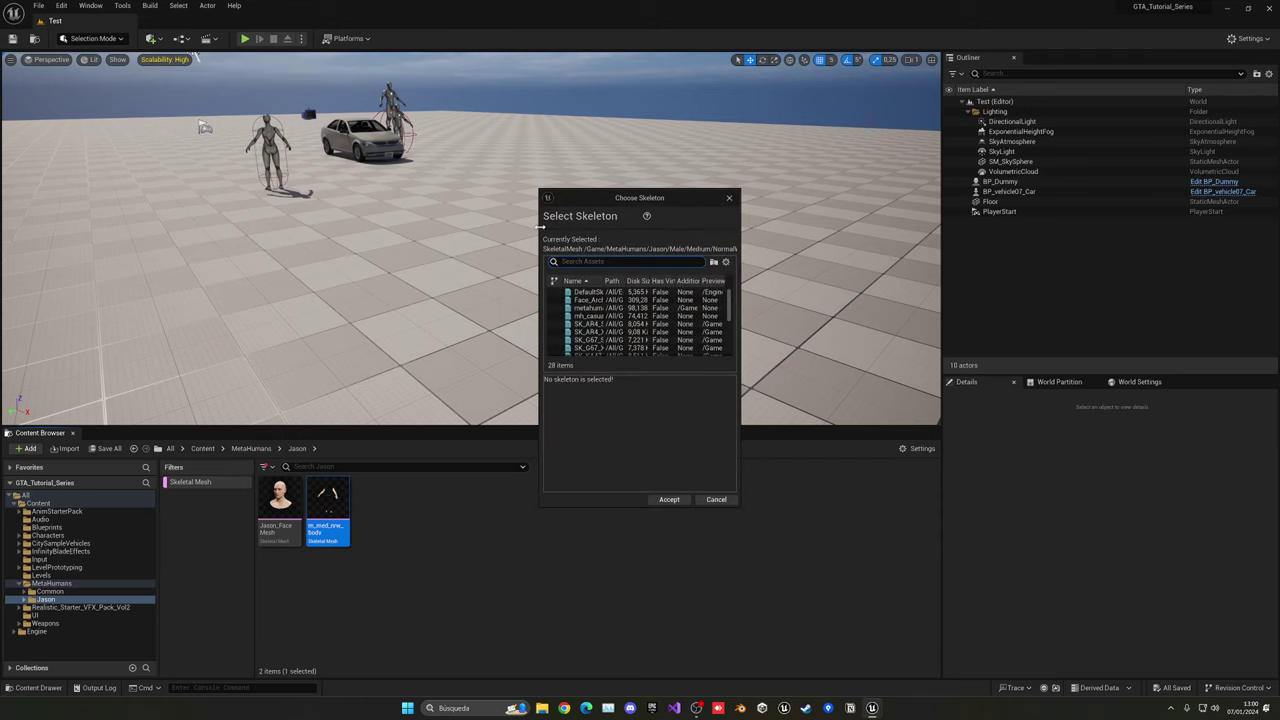
{"action": "left_click_drag", "start_coordinate": [539, 231], "coordinate": [279, 228]}
{"action": "left_click_drag", "start_coordinate": [436, 198], "coordinate": [570, 180]}
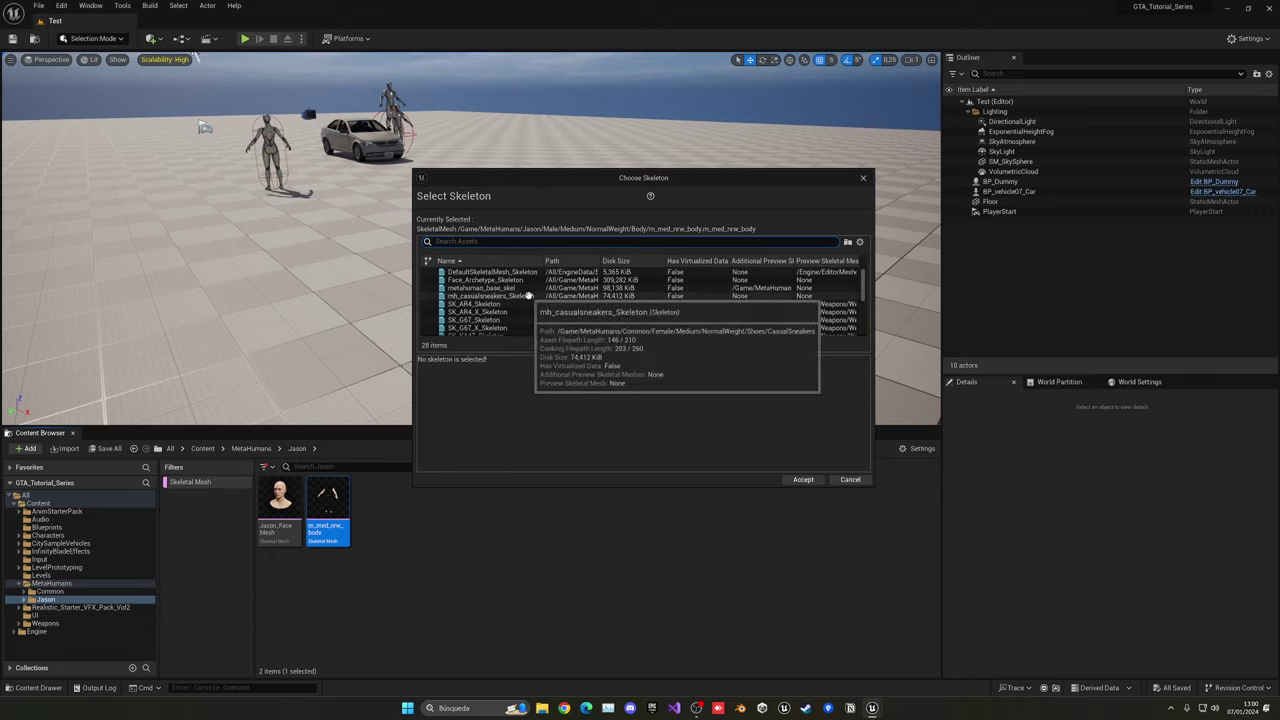
{"action": "scroll", "coordinate": [528, 309], "scroll_direction": "down", "scroll_amount": 6}
{"action": "scroll", "coordinate": [526, 312], "scroll_direction": "up", "scroll_amount": 7}
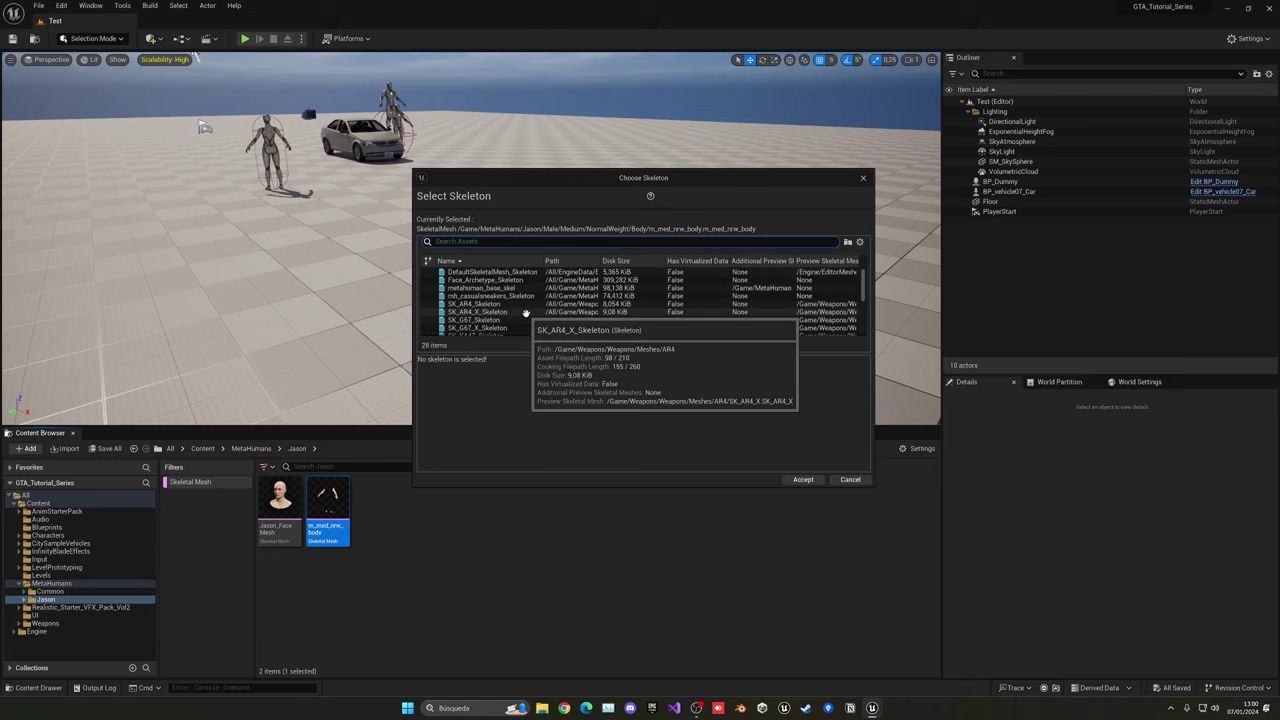
Search the skeletons for "mann" and choose SK_Mannequin as the target, comparing its bone matches with those of UE4_Mannequin_Skeleton.
{"action": "type", "text": "mann"}
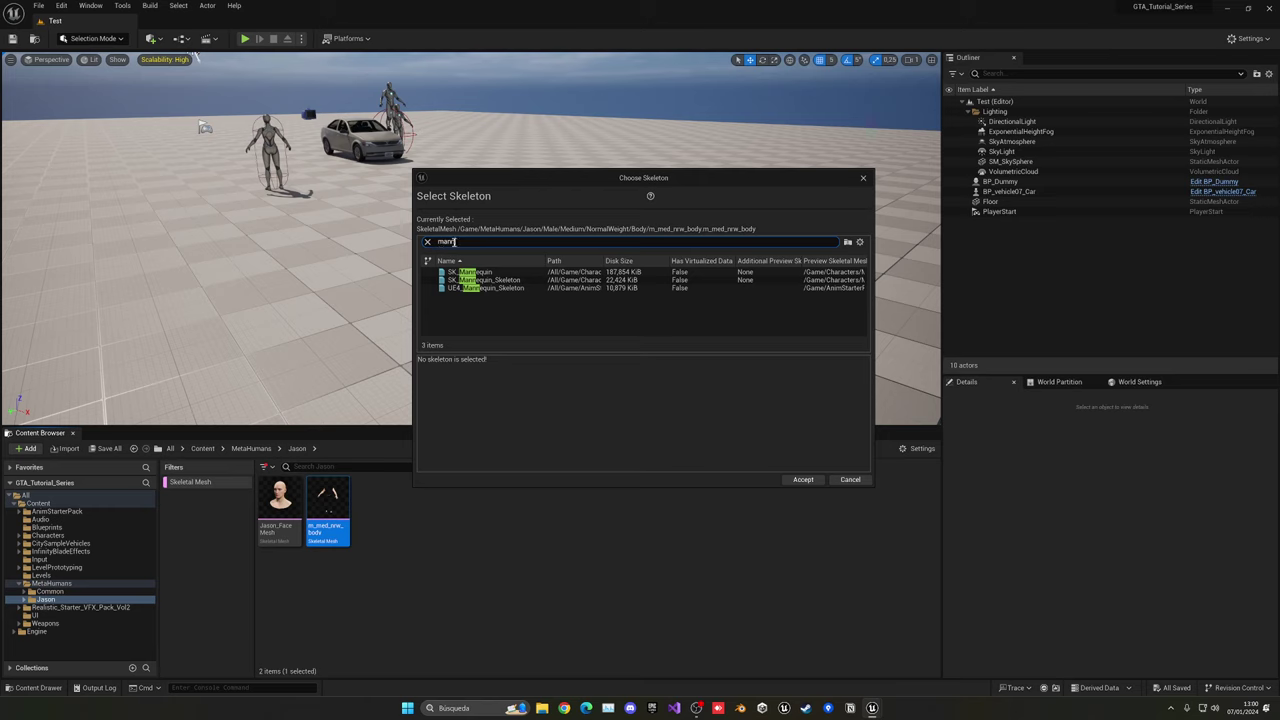
{"action": "left_click", "coordinate": [482, 273]}
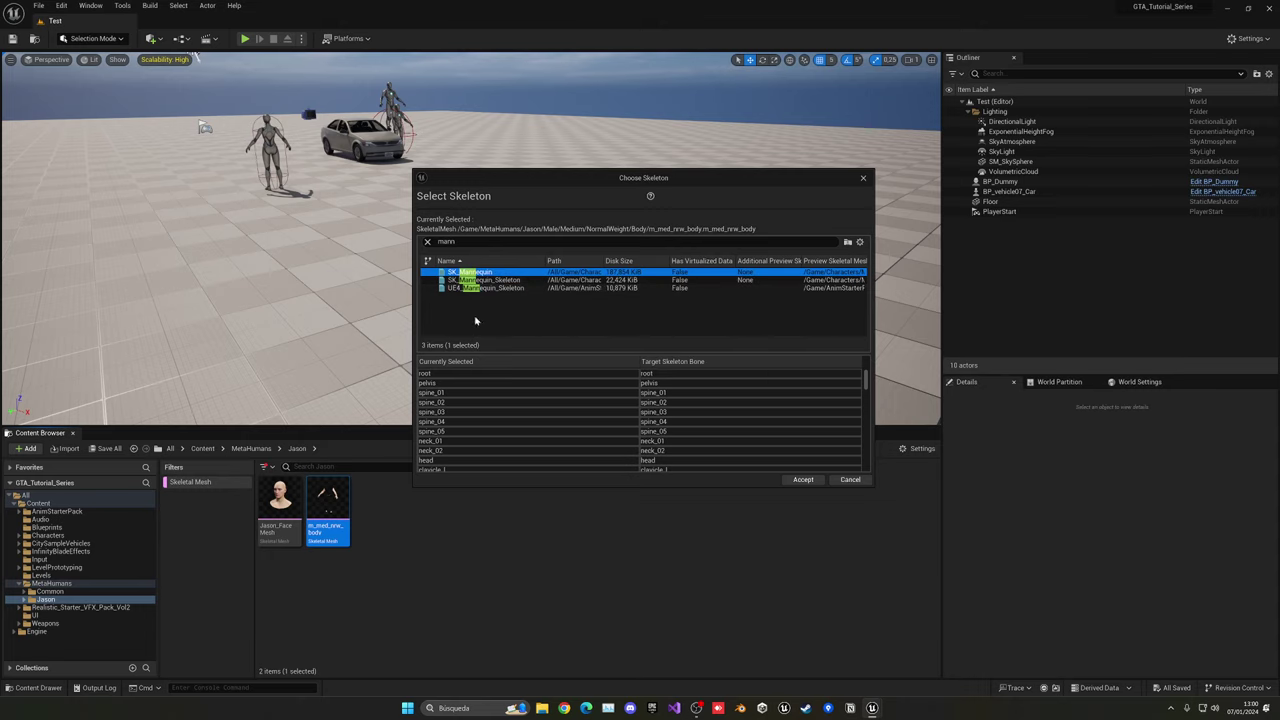
{"action": "left_click", "coordinate": [498, 287]}
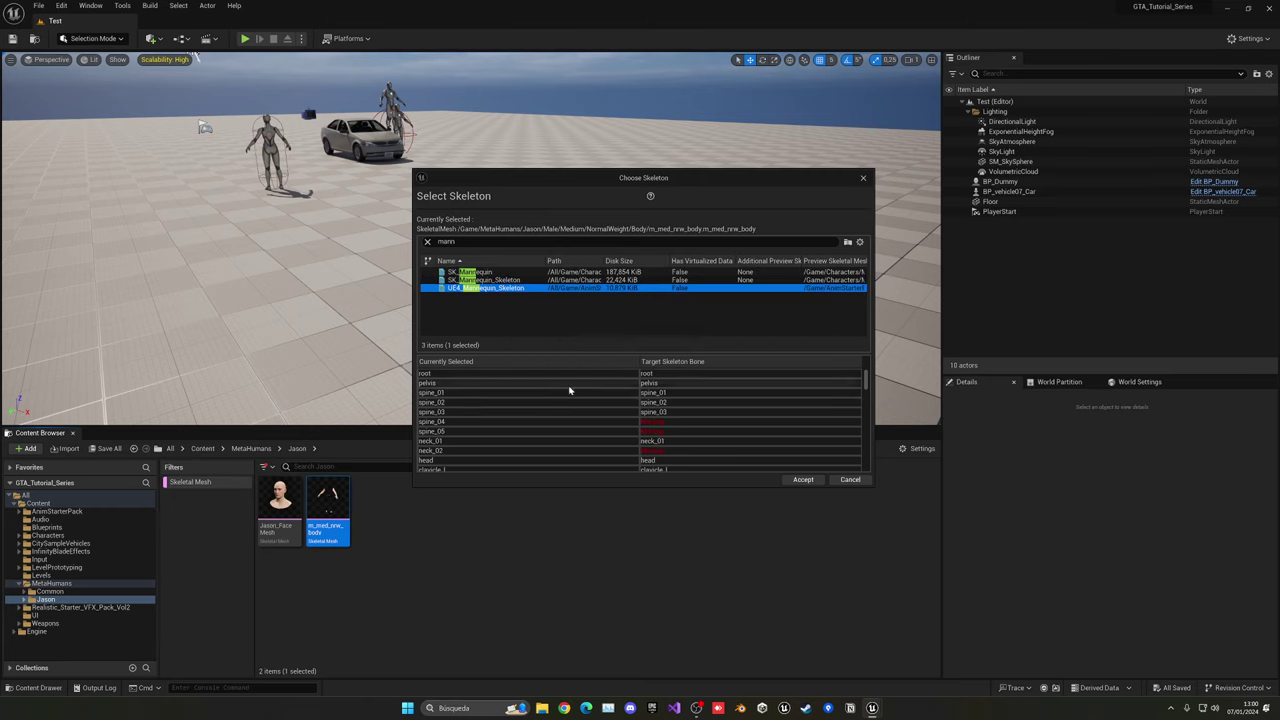
{"action": "left_click", "coordinate": [495, 272]}
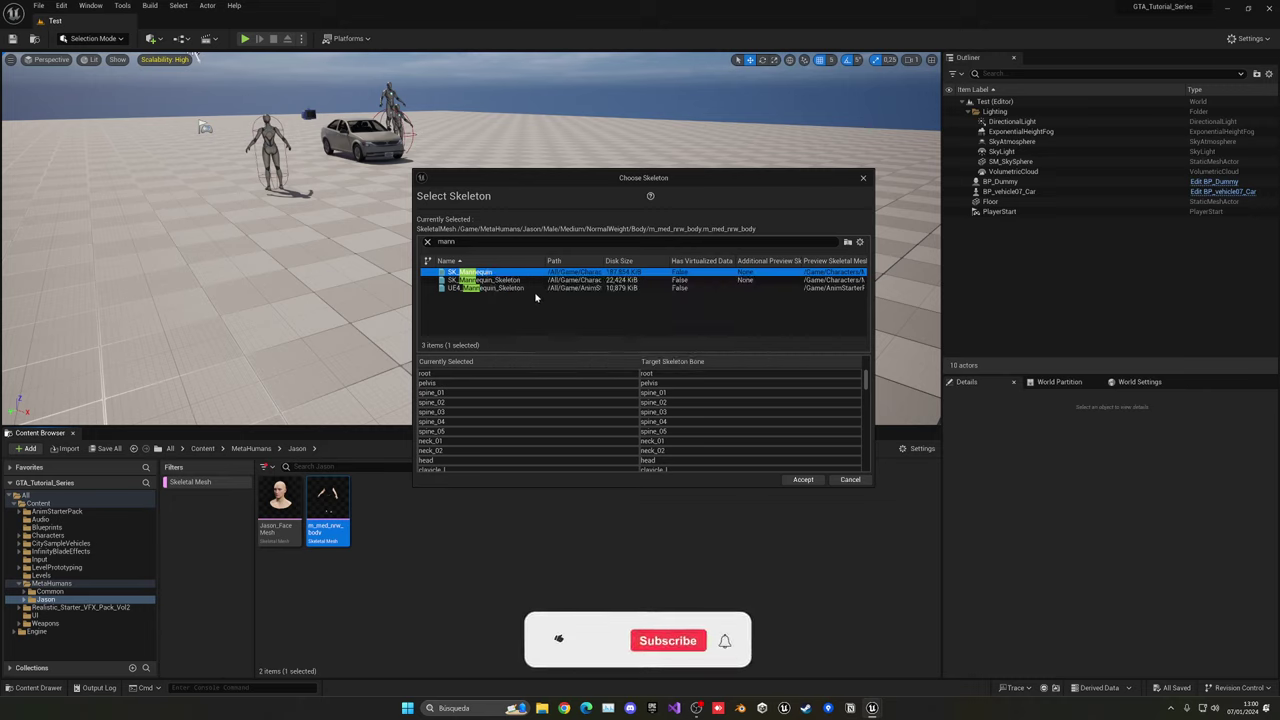
{"action": "left_click", "coordinate": [498, 287]}
{"action": "left_click", "coordinate": [493, 272]}
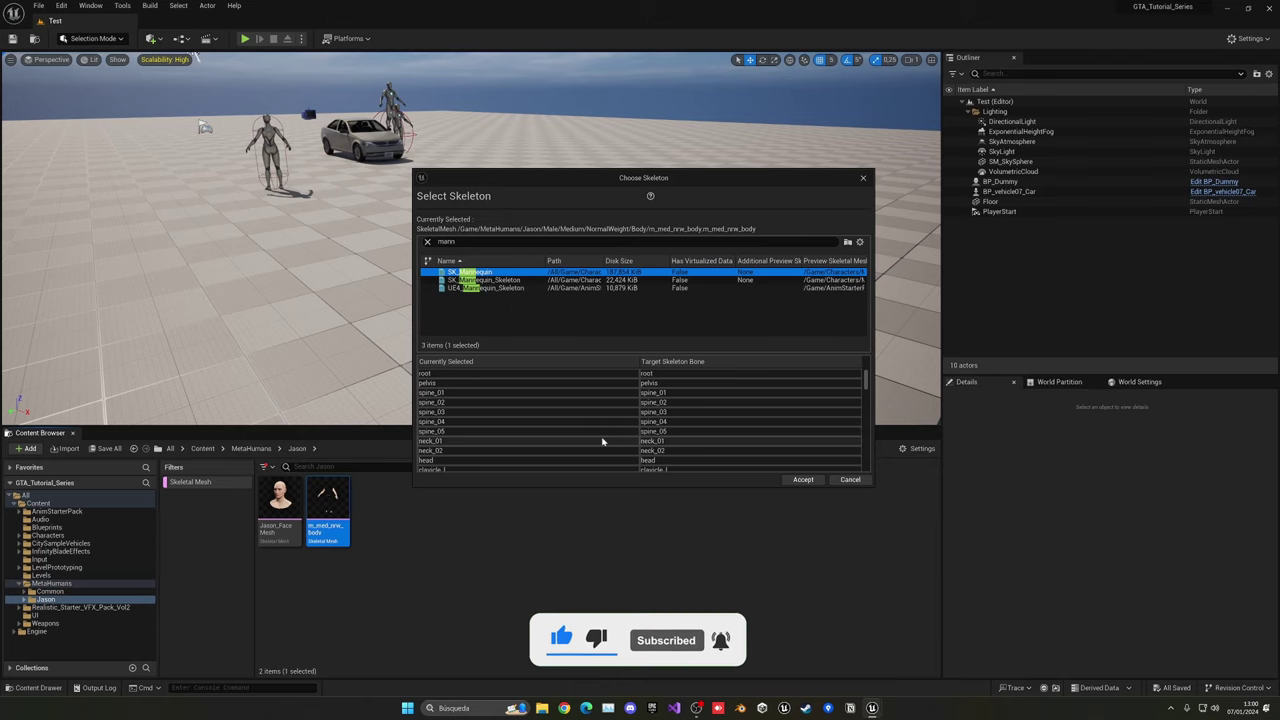
Accept the skeleton assignment for the Jason body mesh, merge all listed bones into the skeleton, and save the mesh.
{"action": "left_click", "coordinate": [803, 481]}
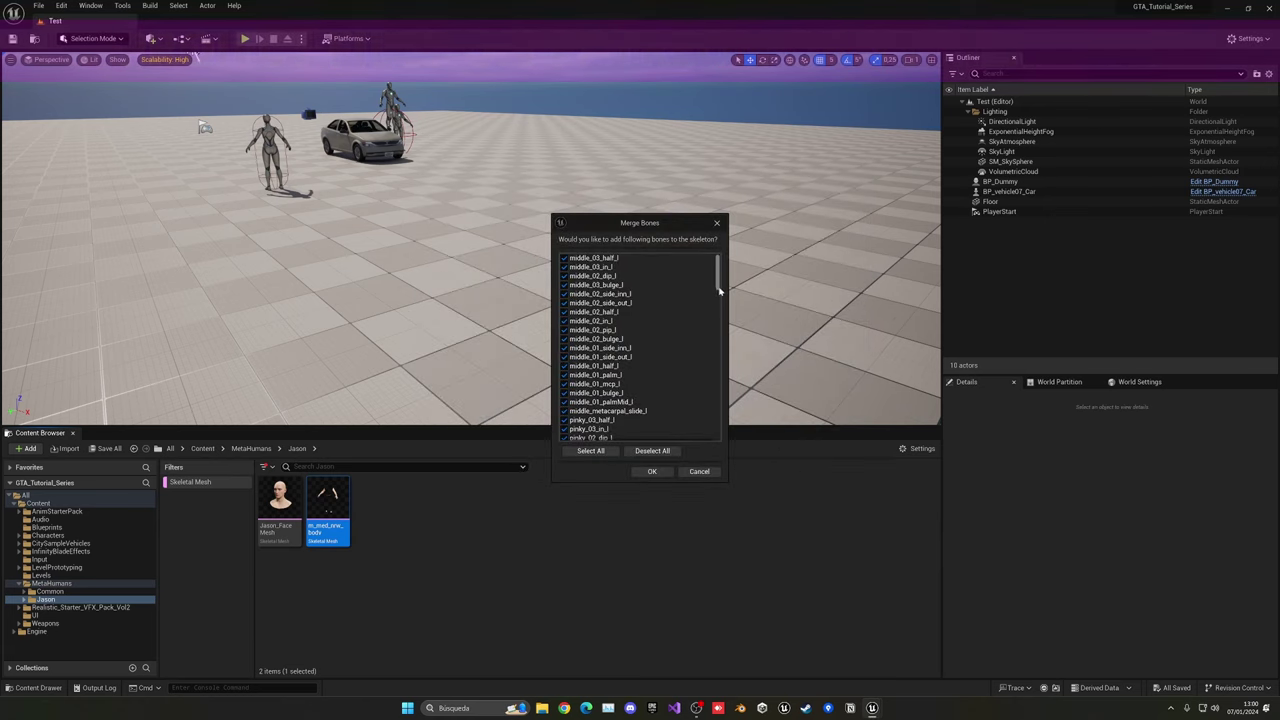
{"action": "left_click", "coordinate": [652, 472]}
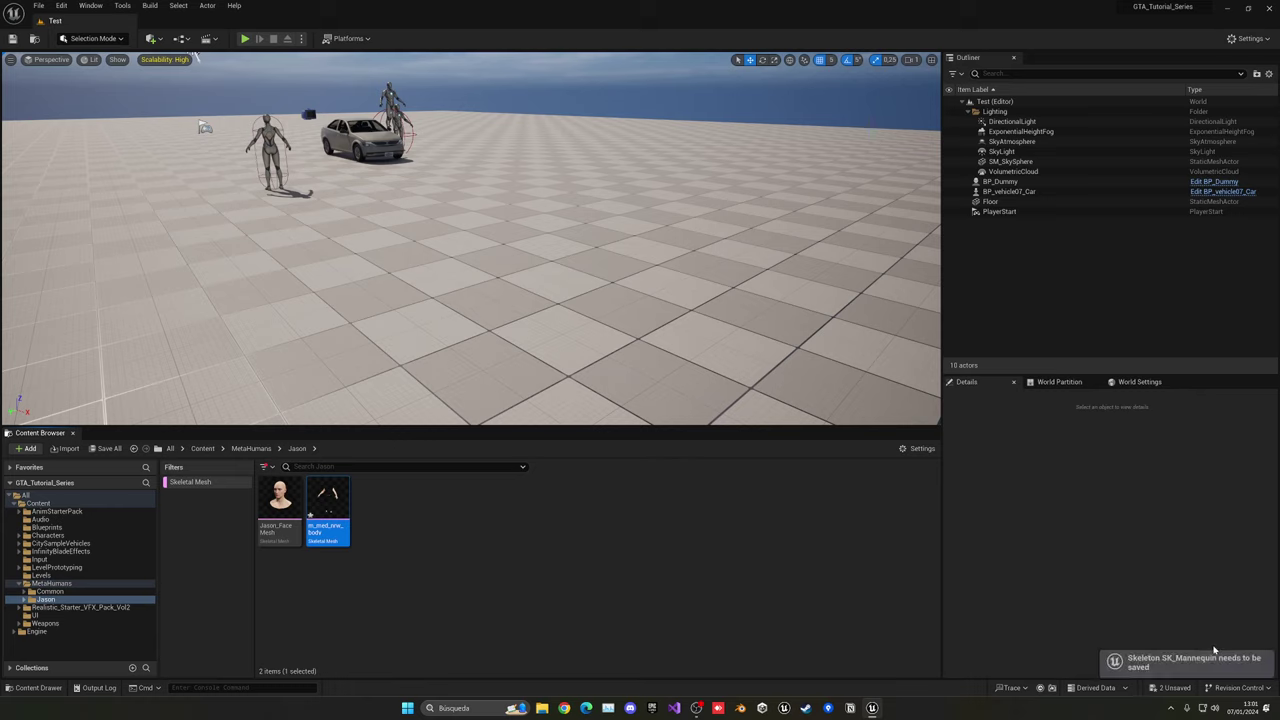
{"action": "key", "text": "ctrl+s"}
{"action": "left_click", "coordinate": [398, 551]}
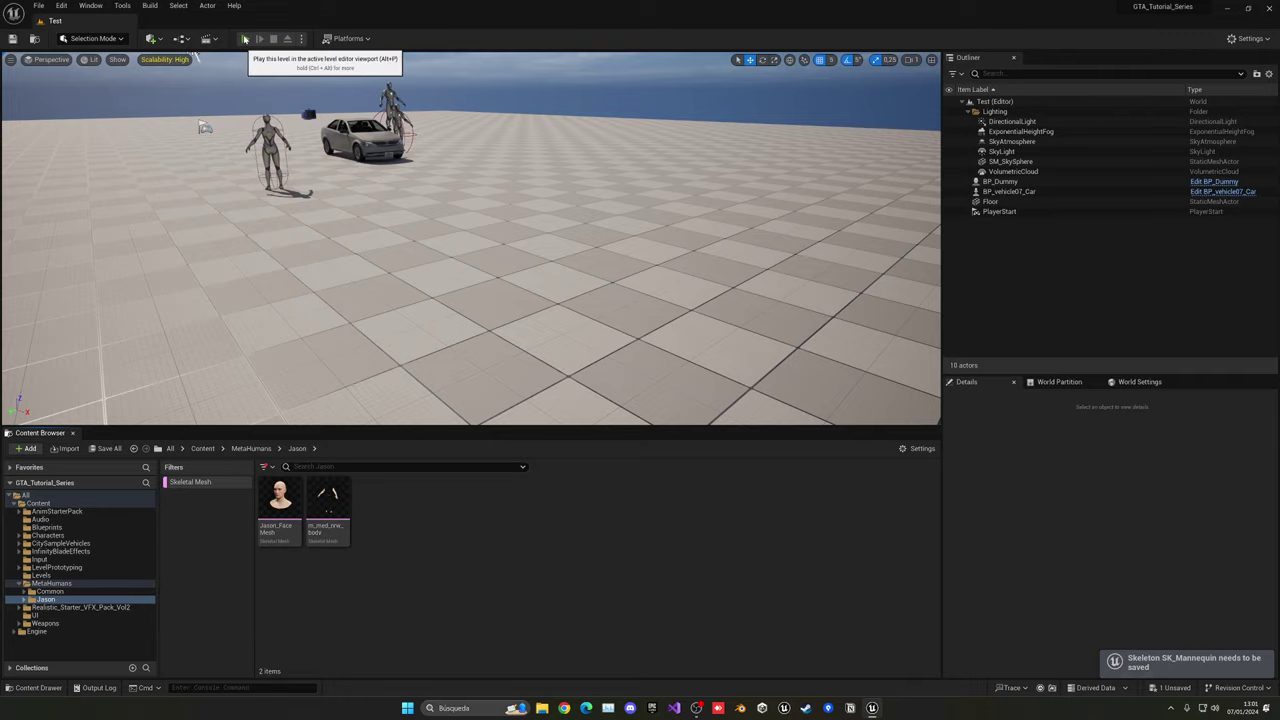
Play-test the level by running the player to the car and getting in, and end the session.
{"action": "left_click", "coordinate": [245, 38]}
{"action": "key", "text": "w"}
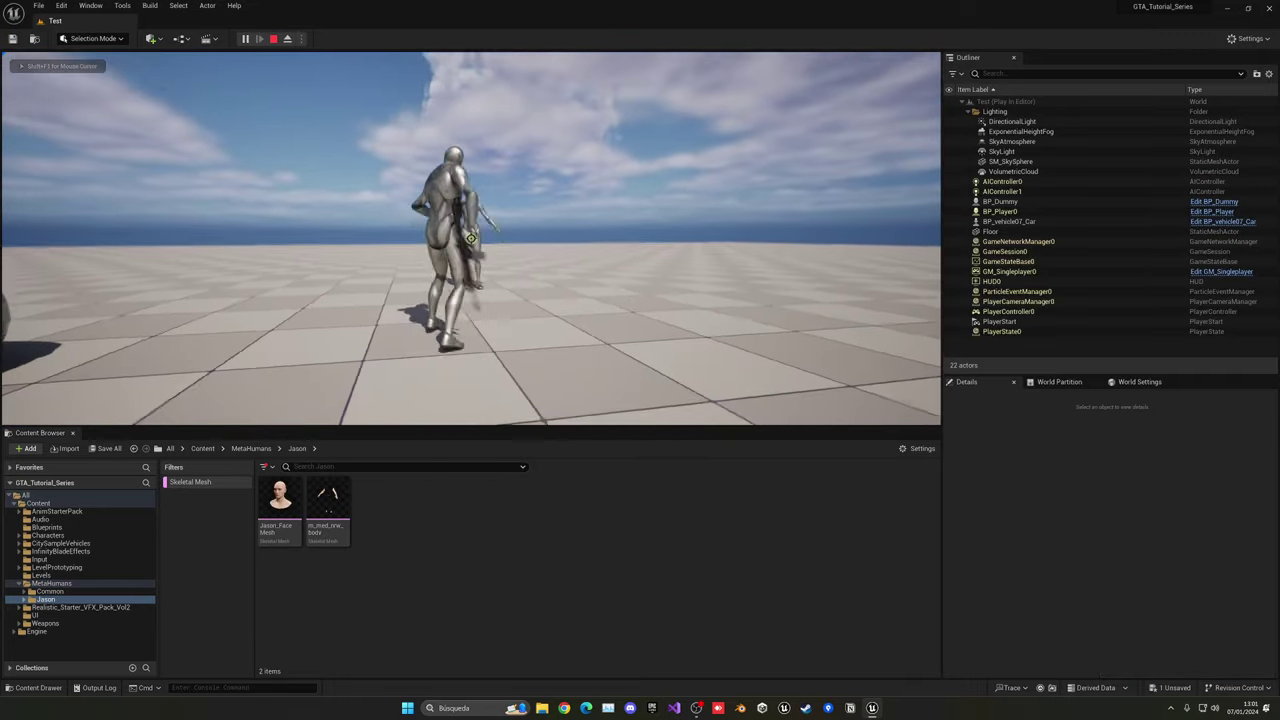
{"action": "left_click", "coordinate": [471, 238]}
{"action": "key", "text": "w"}
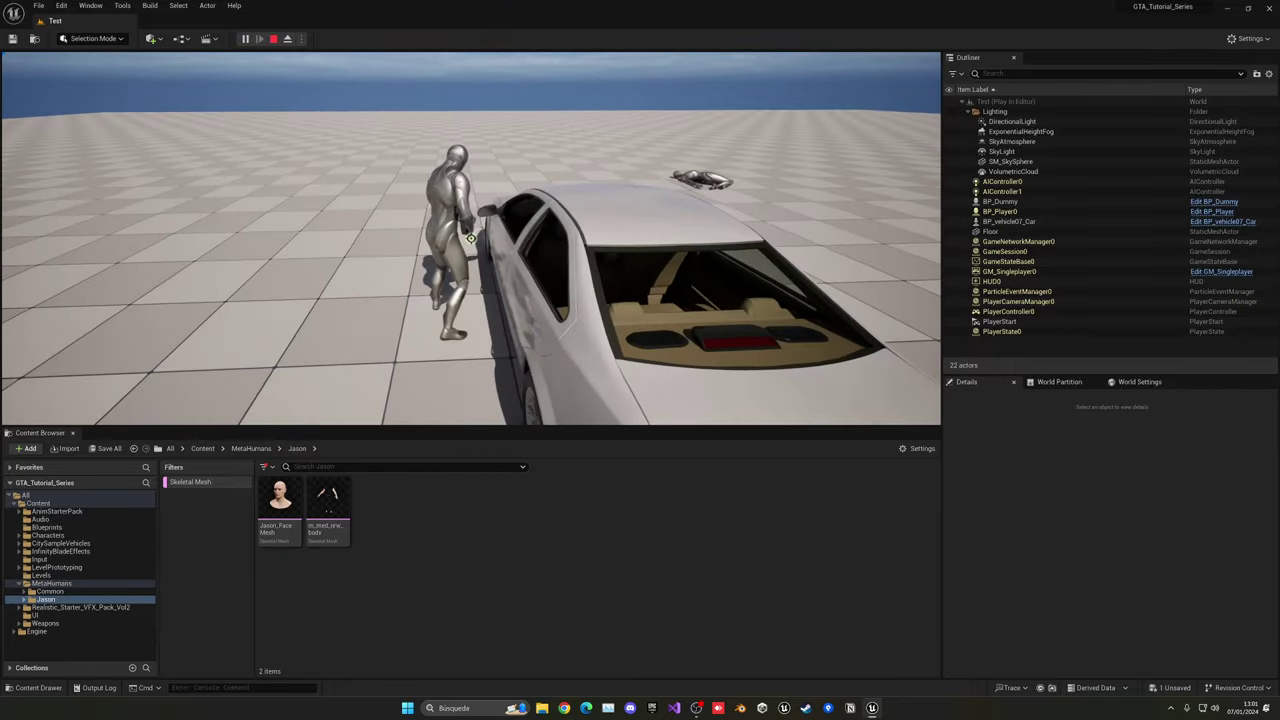
{"action": "key", "text": "w"}
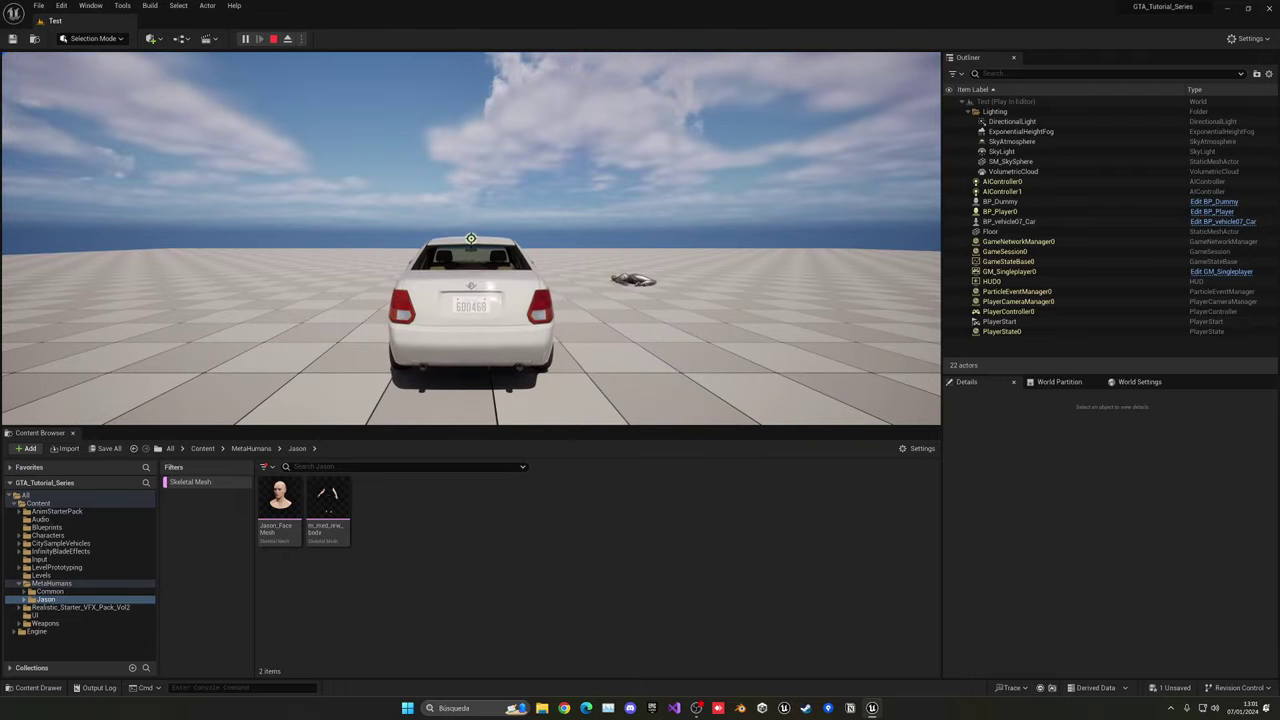
{"action": "key", "text": "Escape"}
{"action": "key", "text": "s"}
{"action": "right_click_drag", "start_coordinate": [470, 240], "coordinate": [560, 245]}
Remove the Skeletal Mesh filter from the Jason folder and open the BP_Jason blueprint in its 3D viewport.
{"action": "right_click", "coordinate": [208, 484]}
{"action": "left_click", "coordinate": [228, 502]}
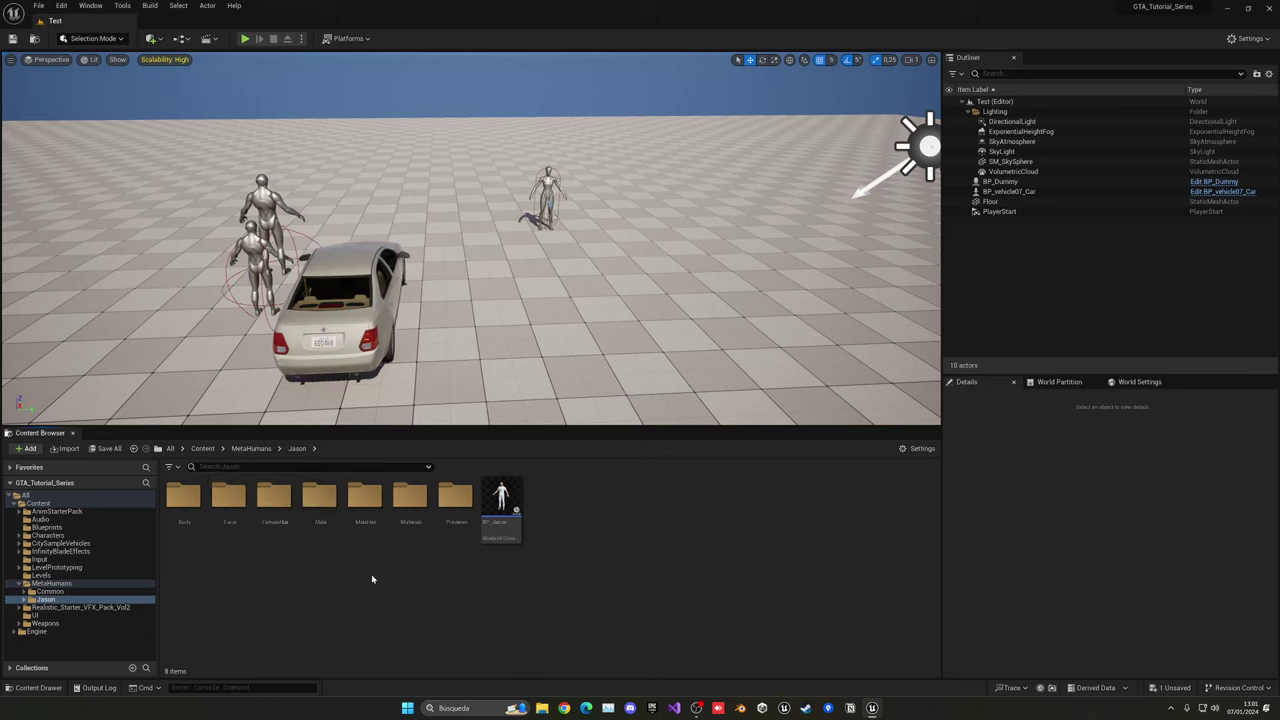
{"action": "left_click", "coordinate": [172, 467]}
{"action": "left_click", "coordinate": [172, 467]}
{"action": "double_click", "coordinate": [492, 505]}
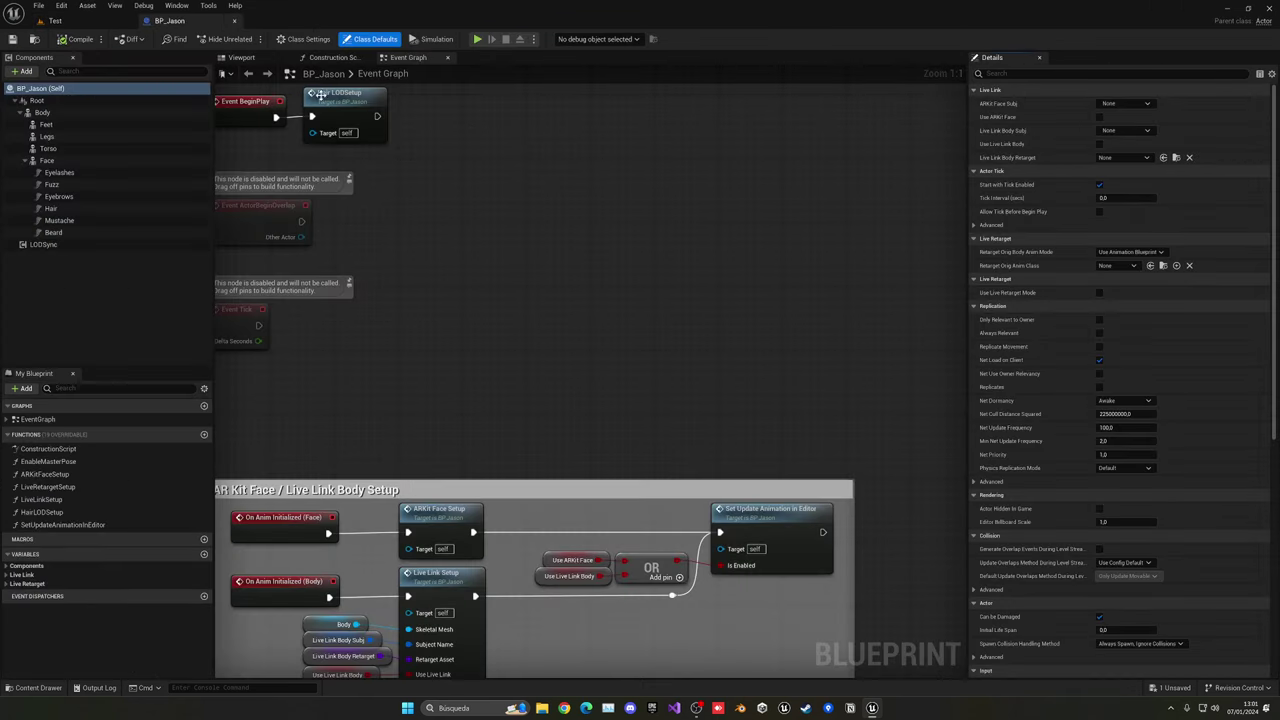
{"action": "left_click", "coordinate": [244, 58]}
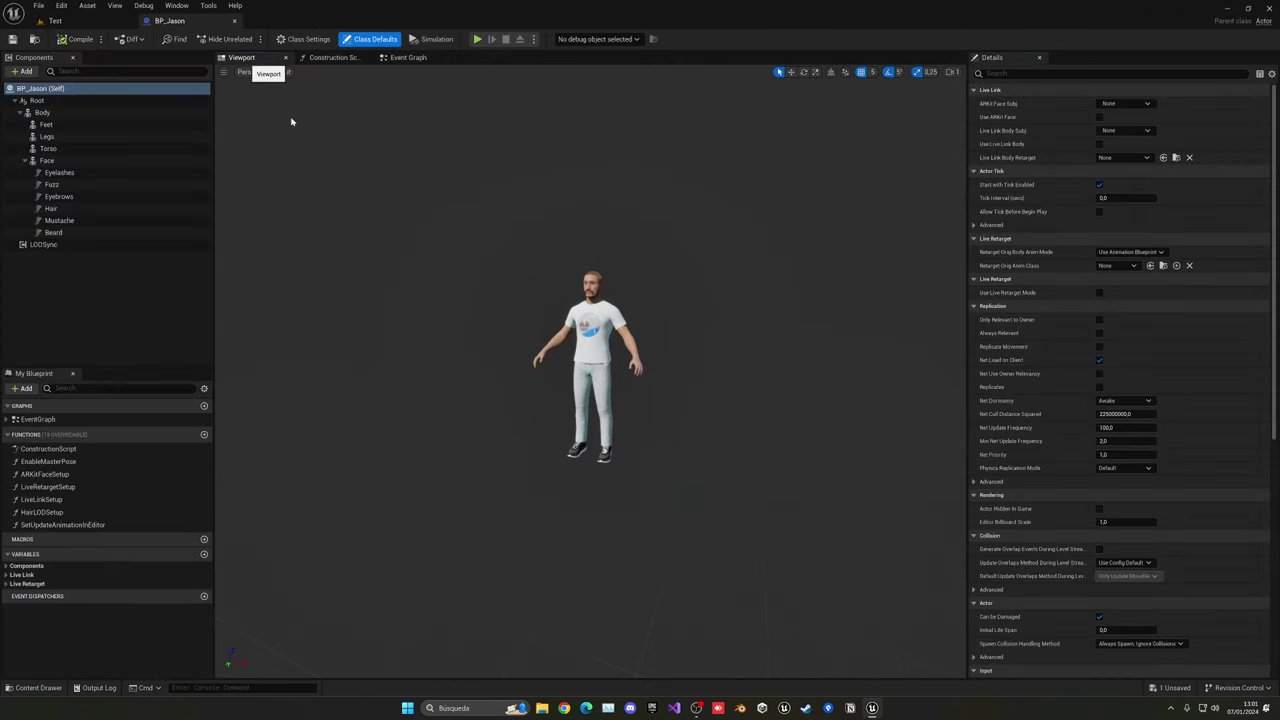
Open BP_Player from the Blueprints content folder, place it ahead of BP_Jason, and show its 3D viewport.
{"action": "left_click", "coordinate": [110, 19]}
{"action": "left_click", "coordinate": [204, 448]}
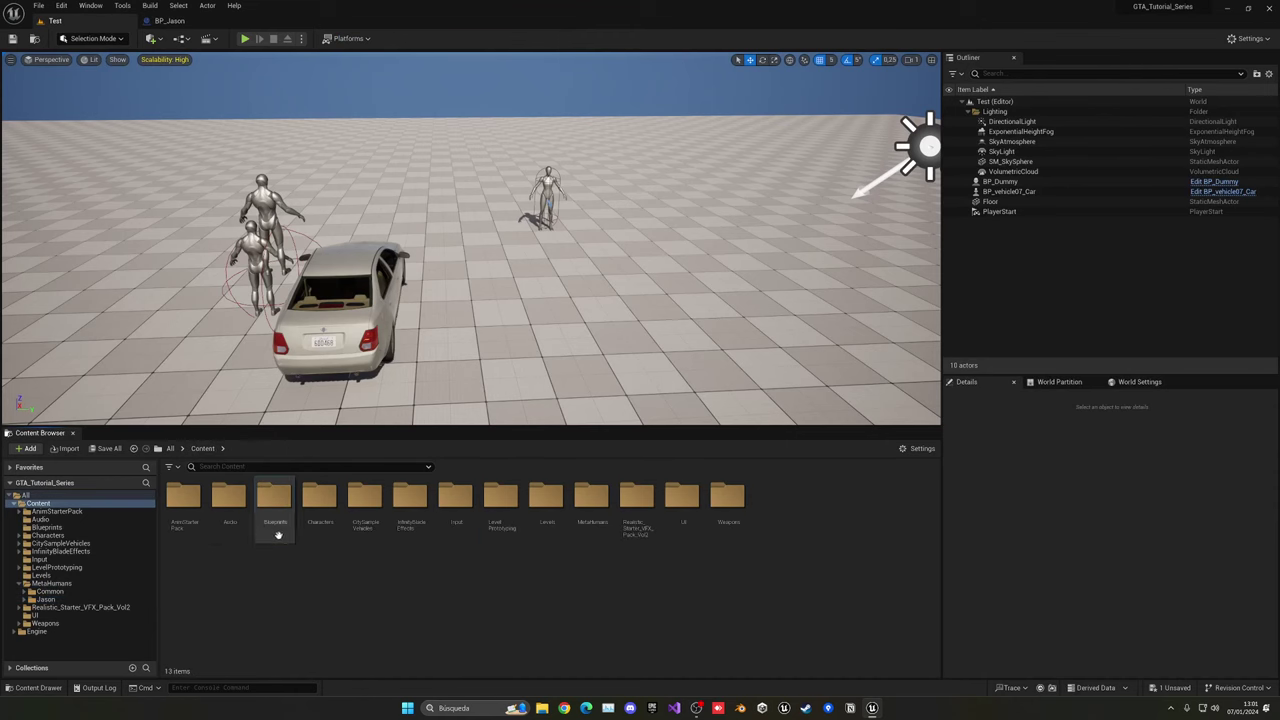
{"action": "double_click", "coordinate": [274, 497]}
{"action": "left_click", "coordinate": [229, 497]}
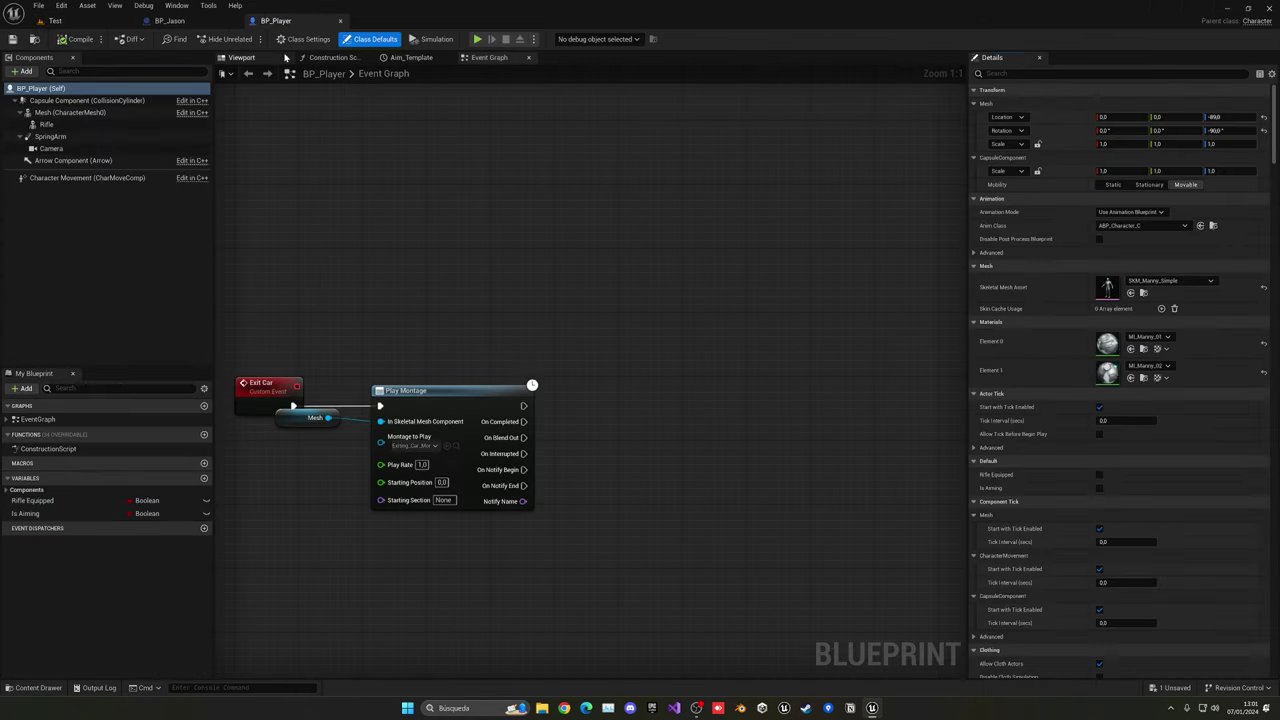
{"action": "left_click_drag", "start_coordinate": [215, 22], "coordinate": [182, 22]}
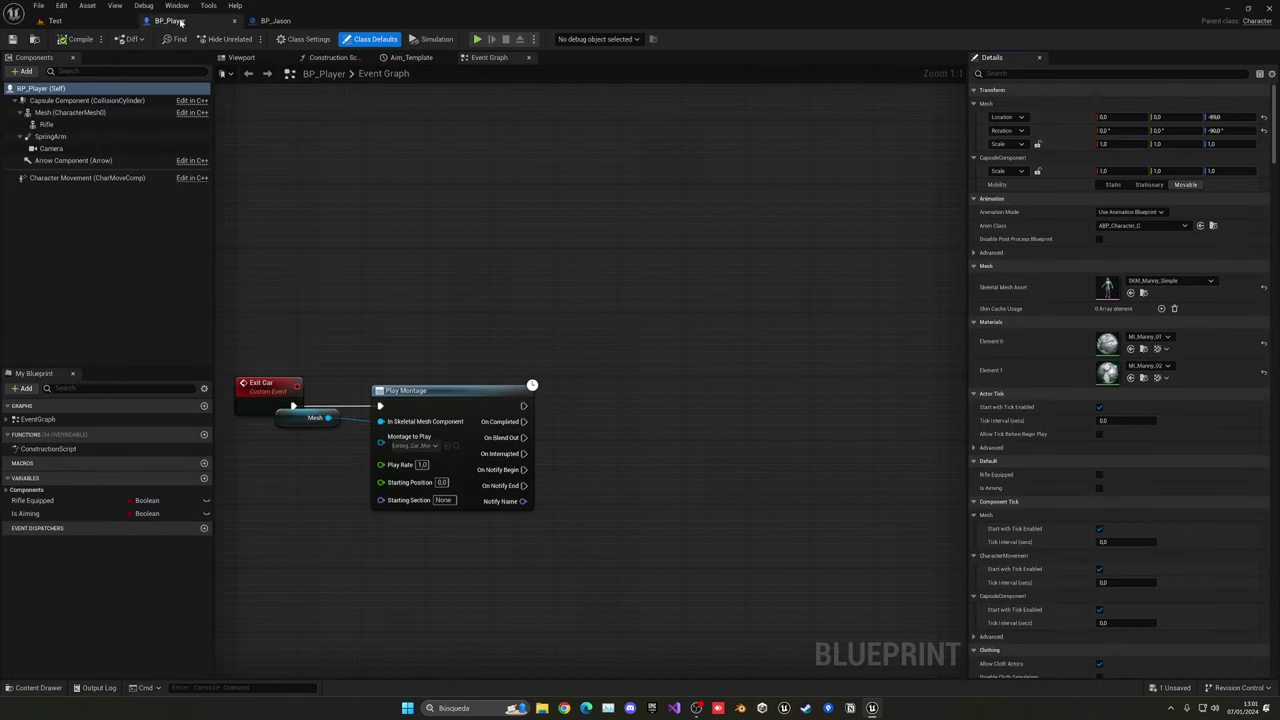
{"action": "left_click", "coordinate": [243, 58]}
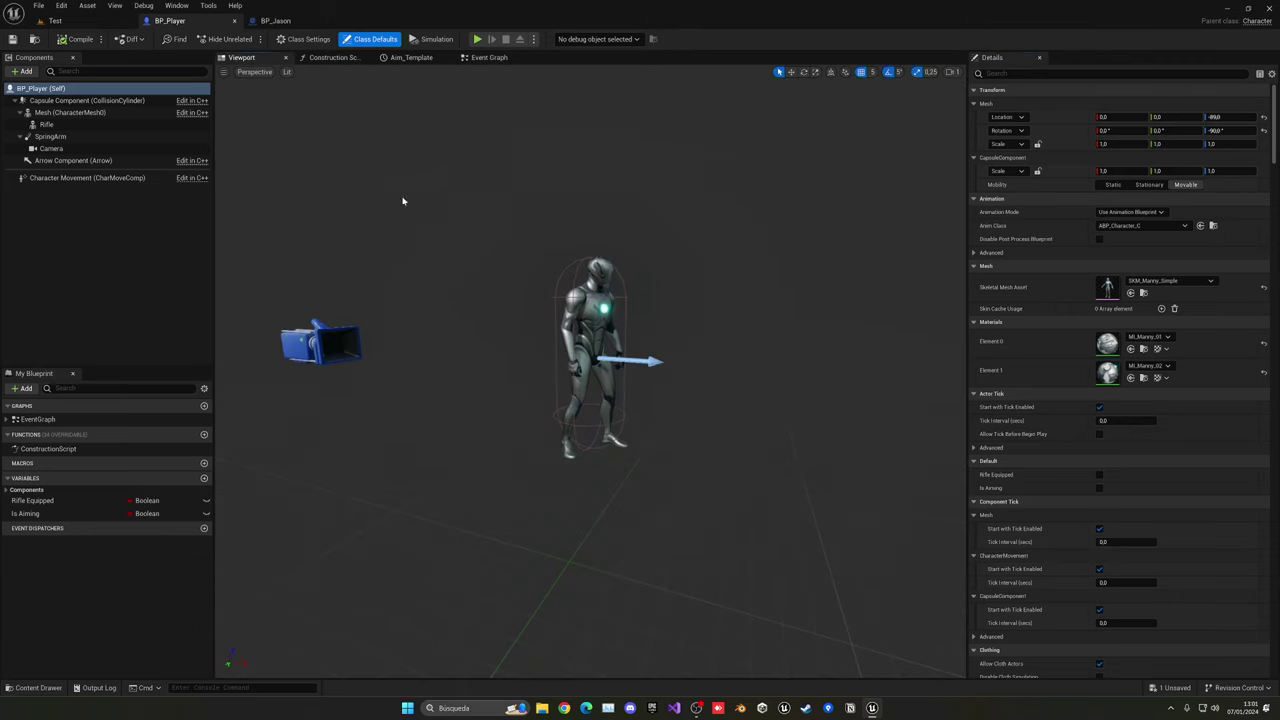
Copy the Body, Feet, Legs, Torso and Face components of BP_Jason, leaving out the hair components.
{"action": "left_click", "coordinate": [275, 20]}
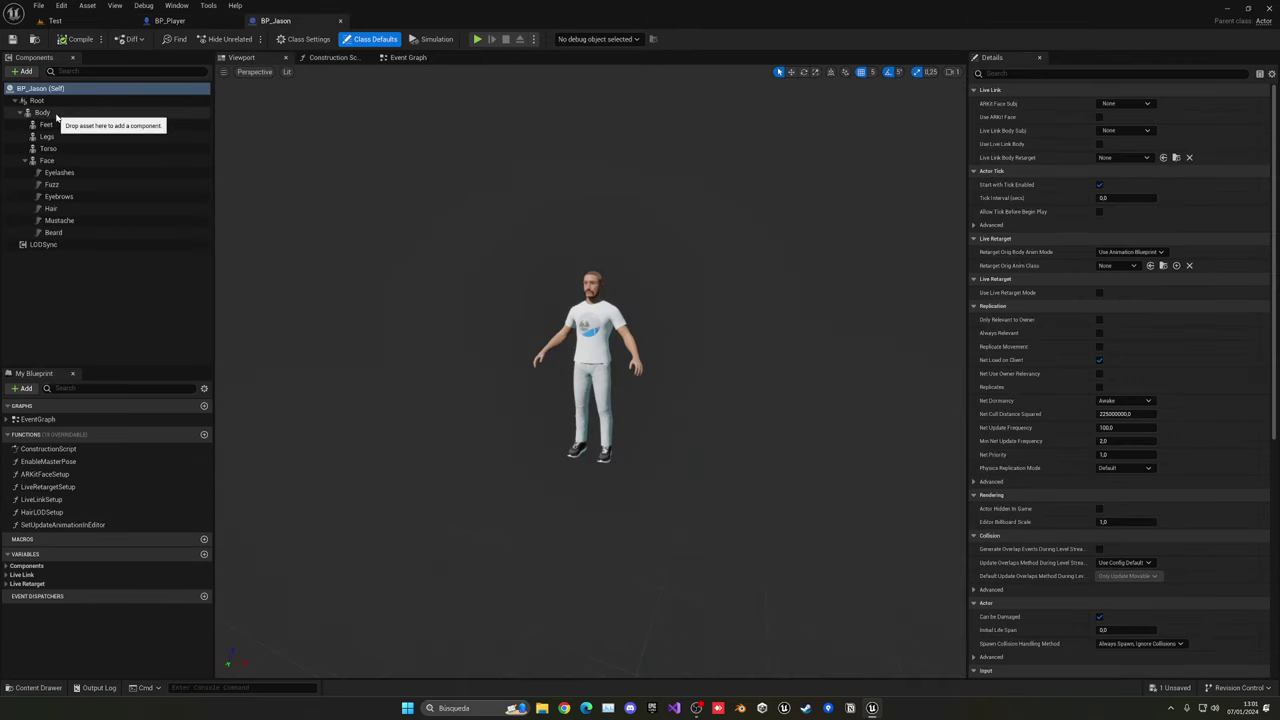
{"action": "left_click", "coordinate": [56, 114]}
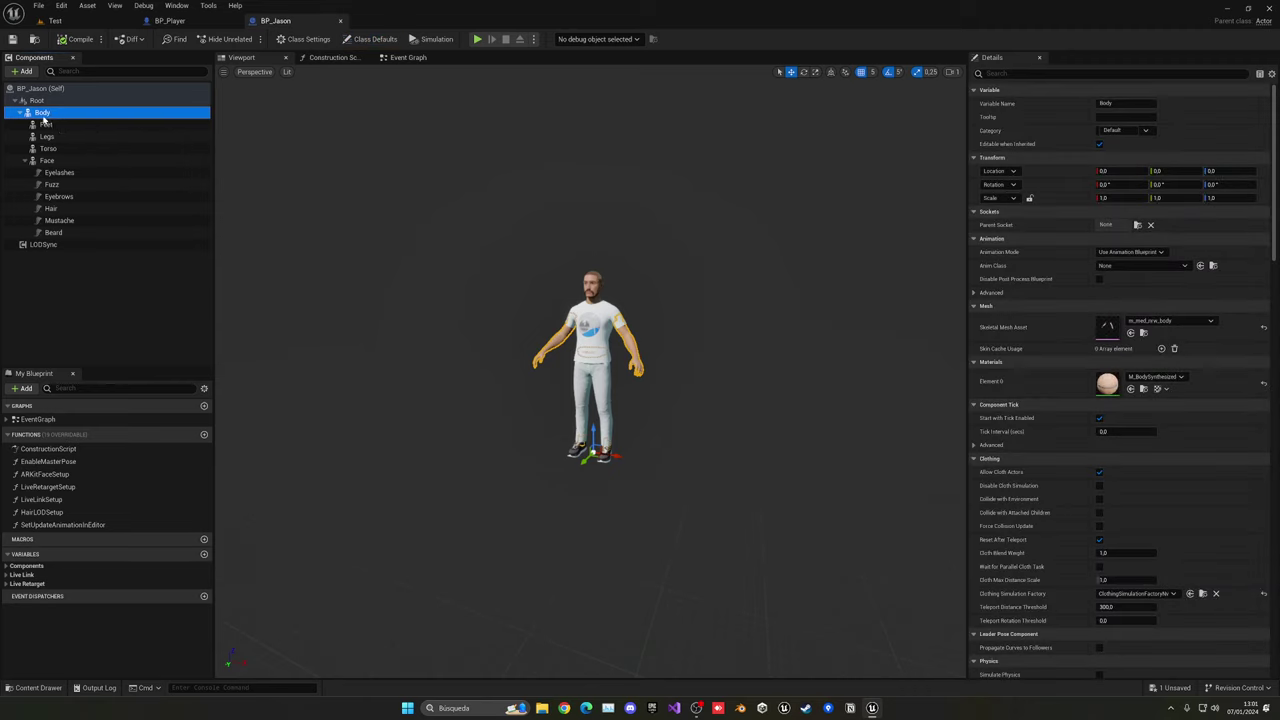
{"action": "left_click", "coordinate": [56, 127], "text": "ctrl"}
{"action": "left_click", "coordinate": [57, 139], "text": "ctrl"}
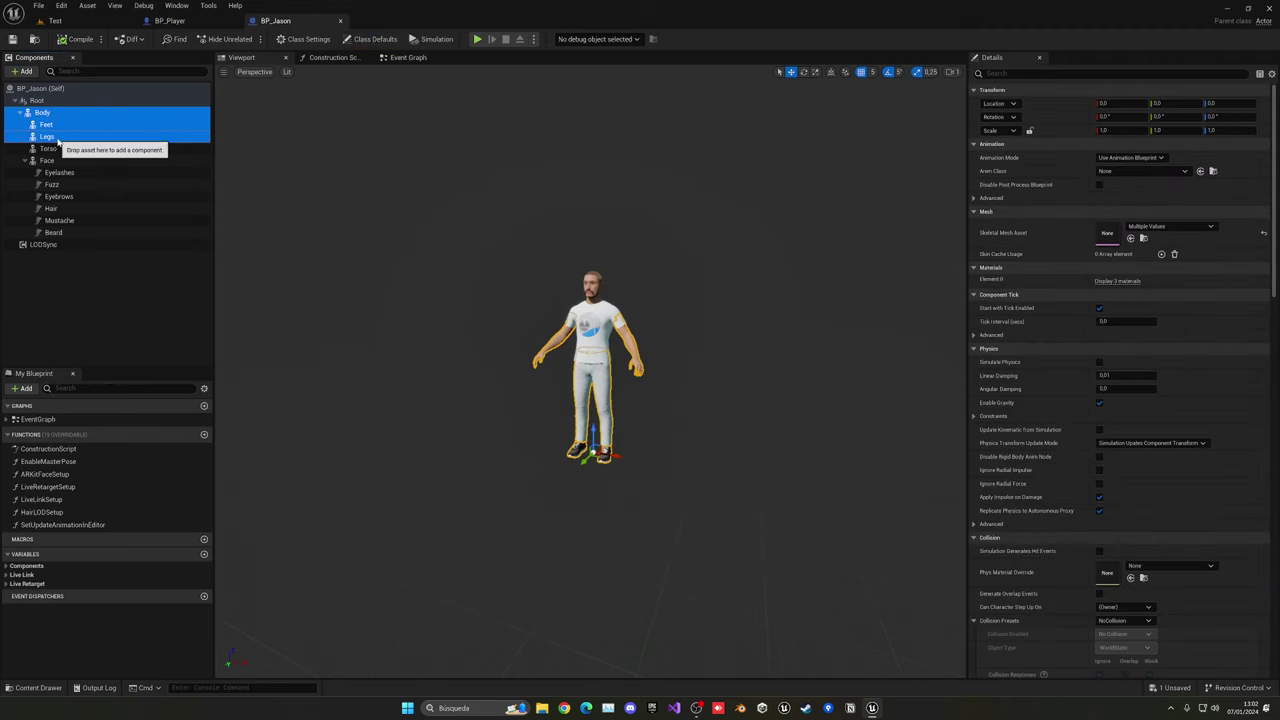
{"action": "left_click", "coordinate": [48, 148], "text": "ctrl"}
{"action": "left_click", "coordinate": [47, 160], "text": "ctrl"}
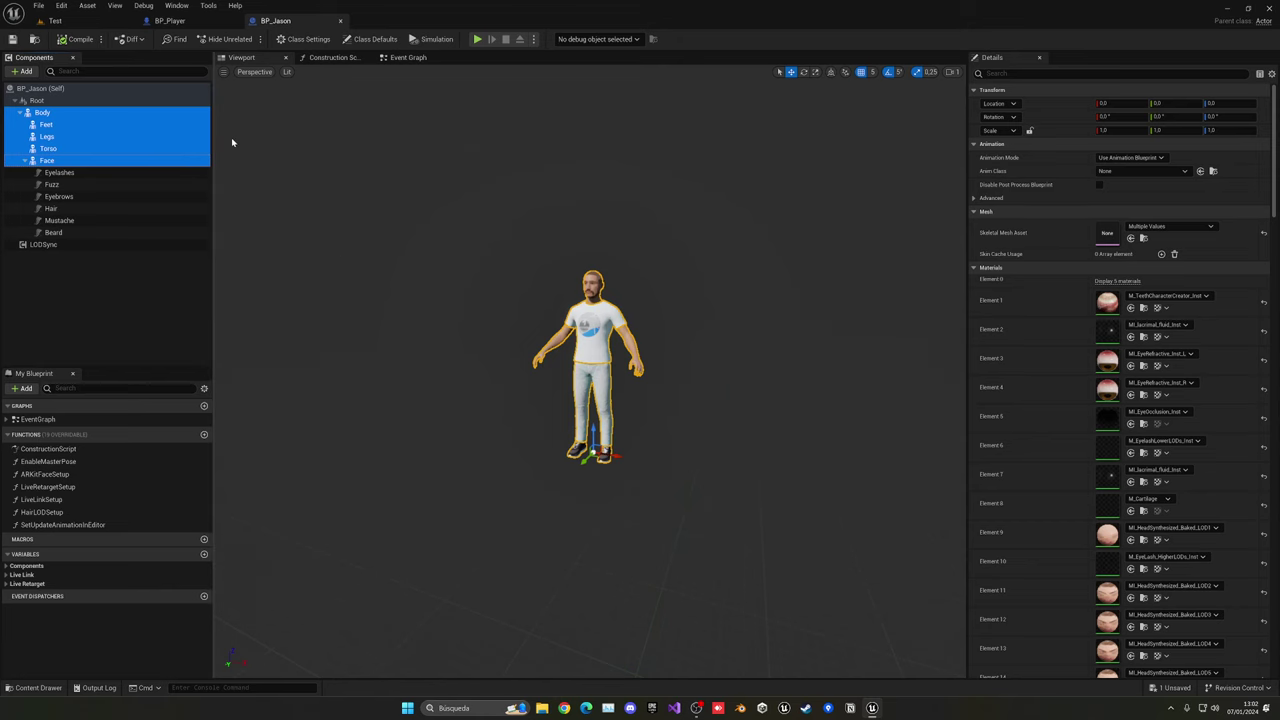
Paste the copied components into BP_Player and attach them all under the Mesh (CharacterMesh0) component.
{"action": "left_click", "coordinate": [170, 20]}
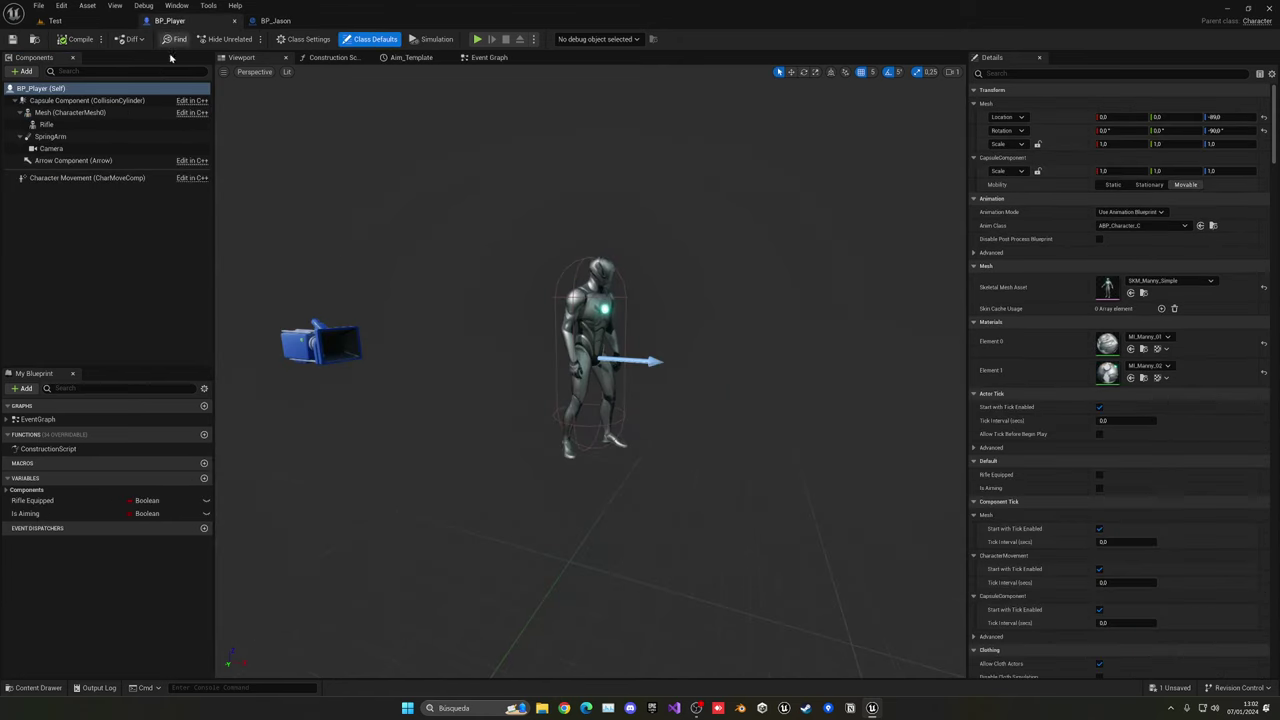
{"action": "left_click", "coordinate": [62, 112]}
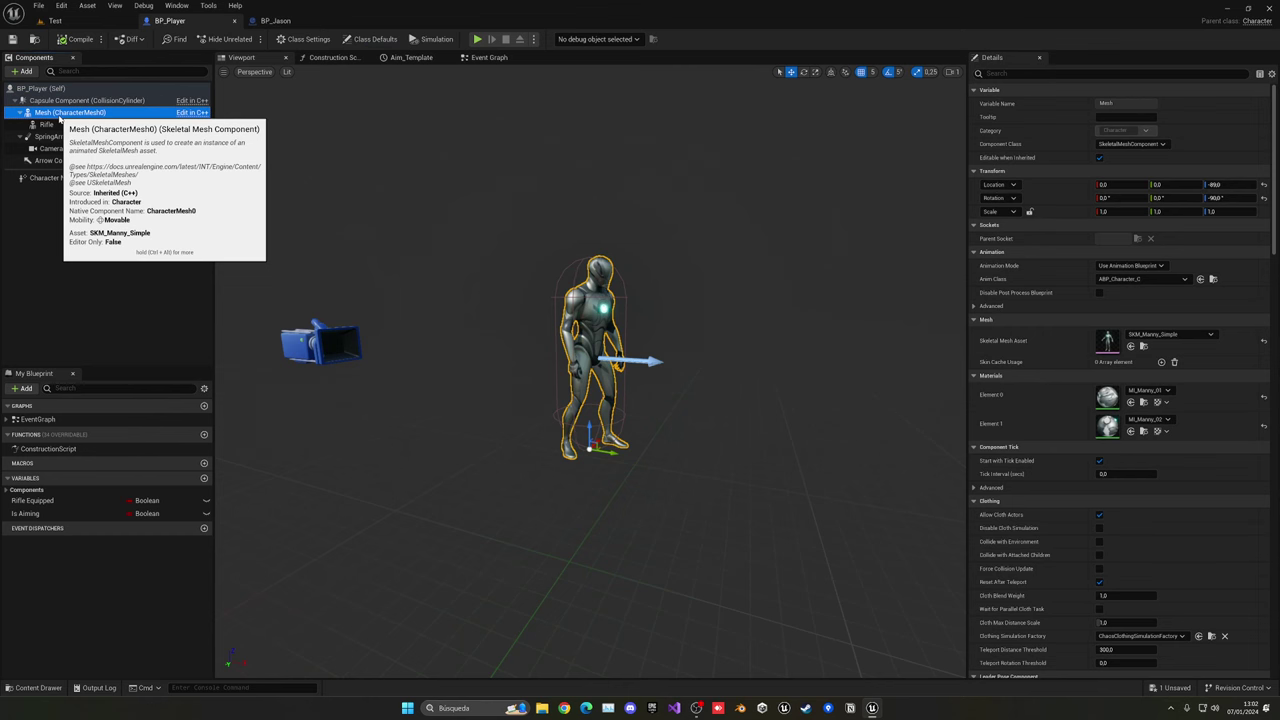
{"action": "key", "text": "ctrl+v"}
{"action": "left_click_drag", "start_coordinate": [59, 118], "coordinate": [58, 197]}
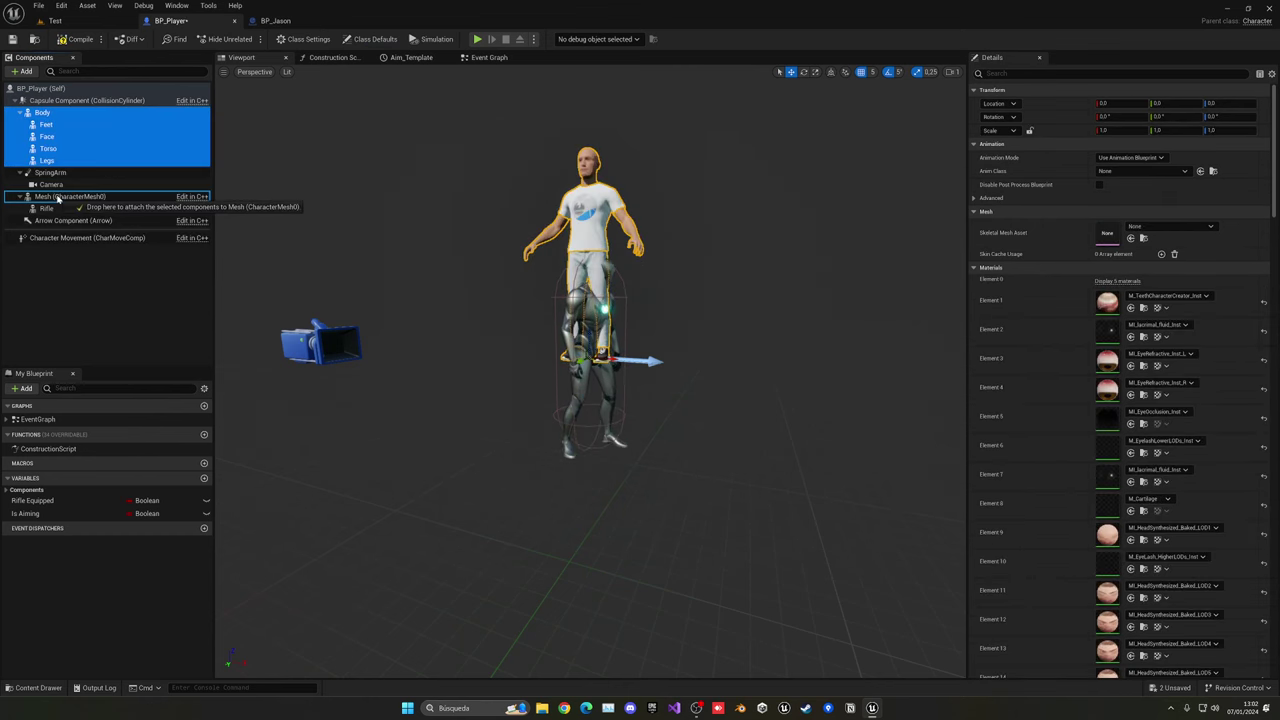
{"action": "left_click_drag", "start_coordinate": [58, 197], "coordinate": [58, 198]}
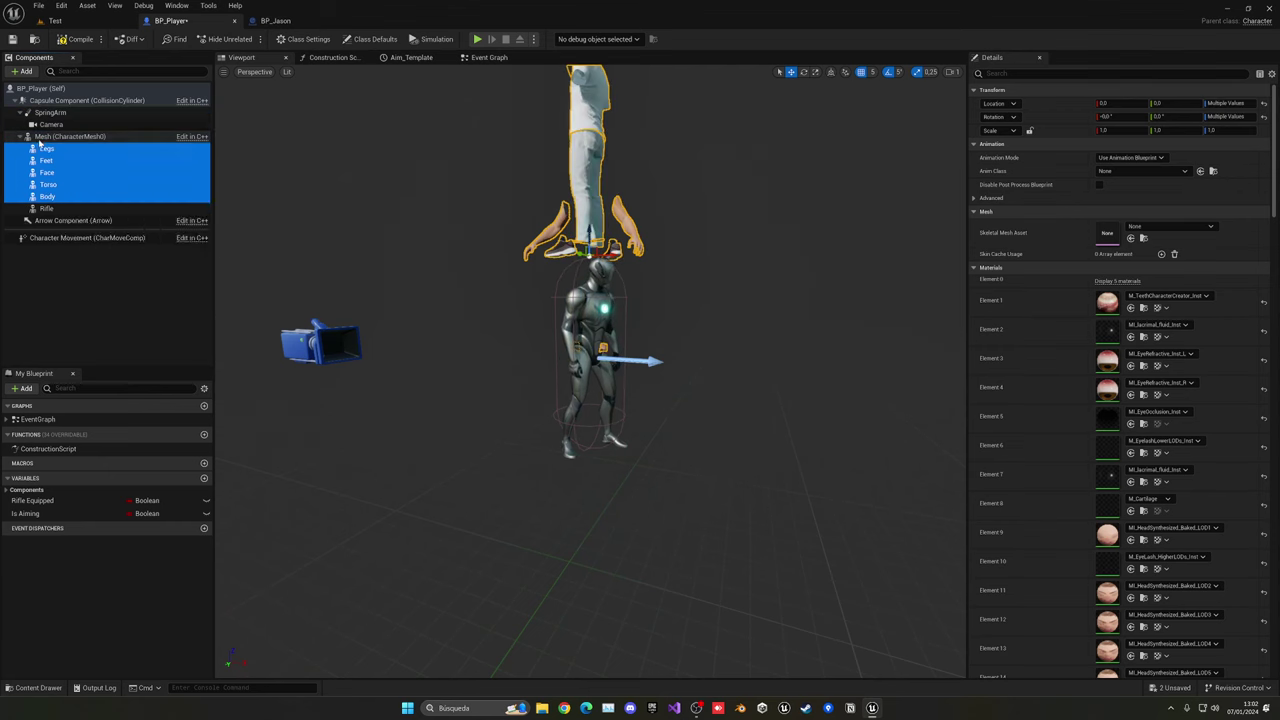
Reset the Torso component's location and rotation to their defaults so it aligns with the player mesh.
{"action": "left_click", "coordinate": [69, 137]}
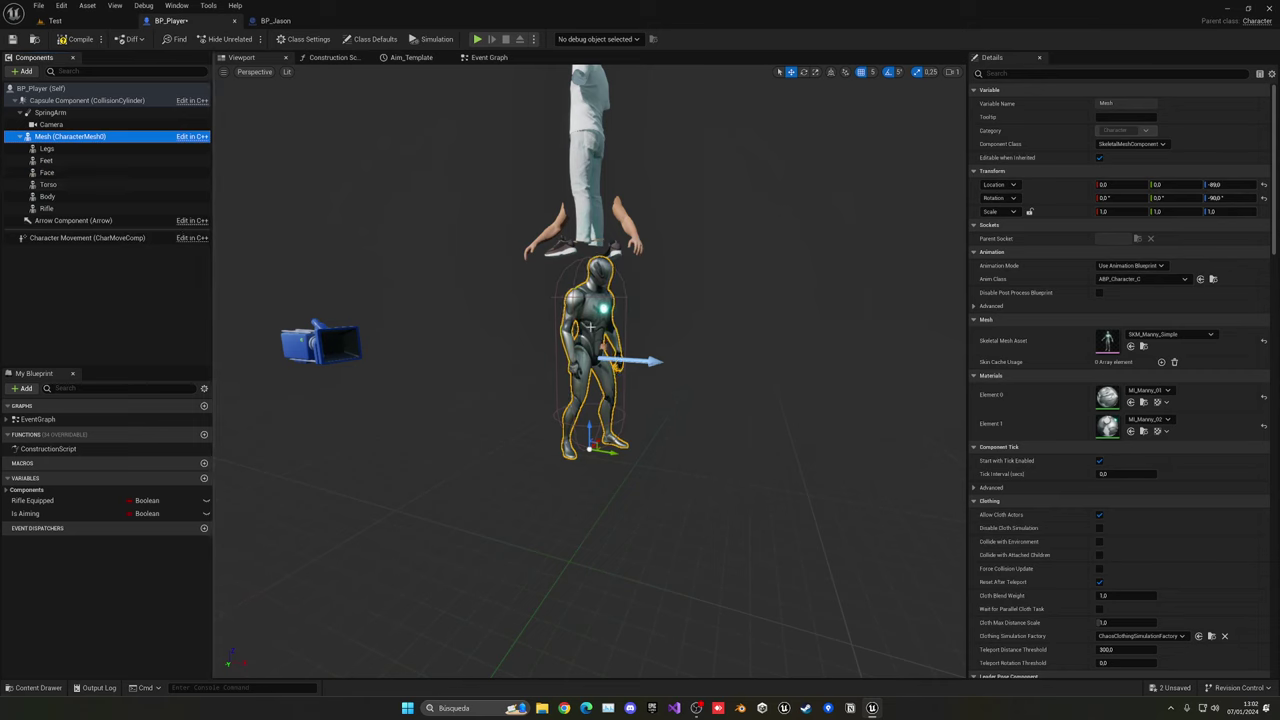
{"action": "left_click", "coordinate": [55, 149]}
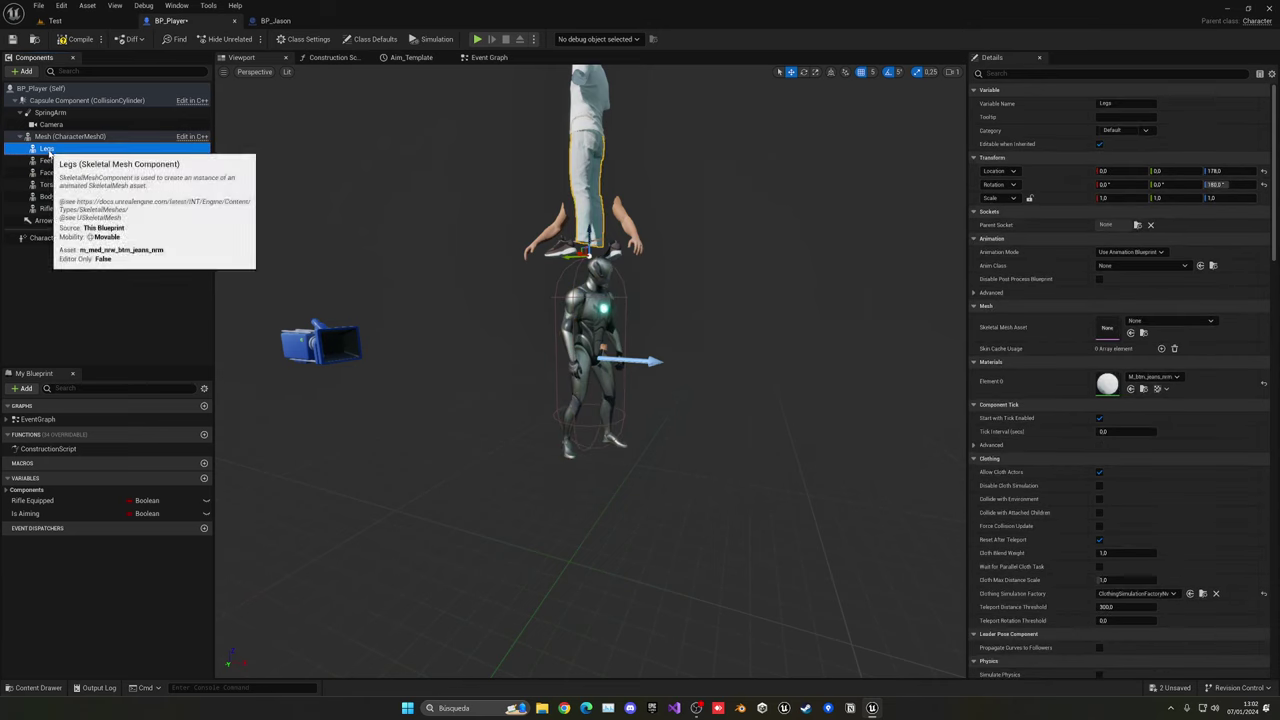
{"action": "left_click", "coordinate": [64, 173]}
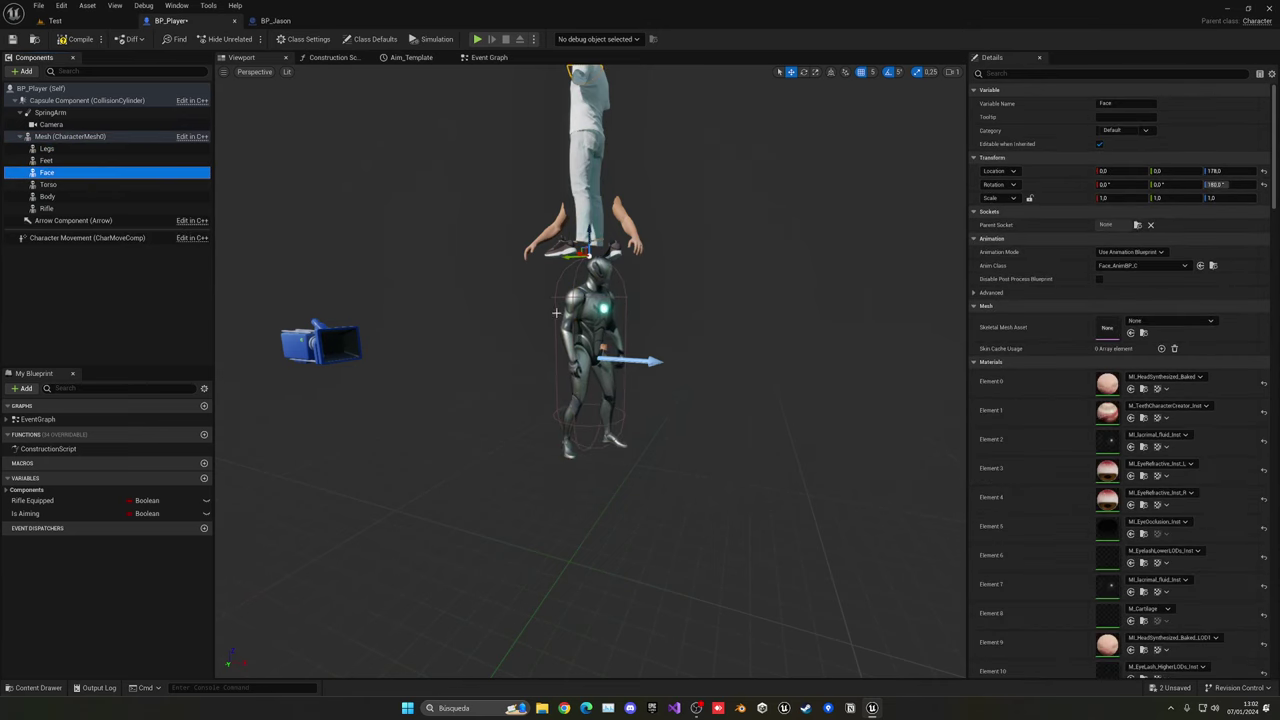
{"action": "left_click", "coordinate": [82, 138]}
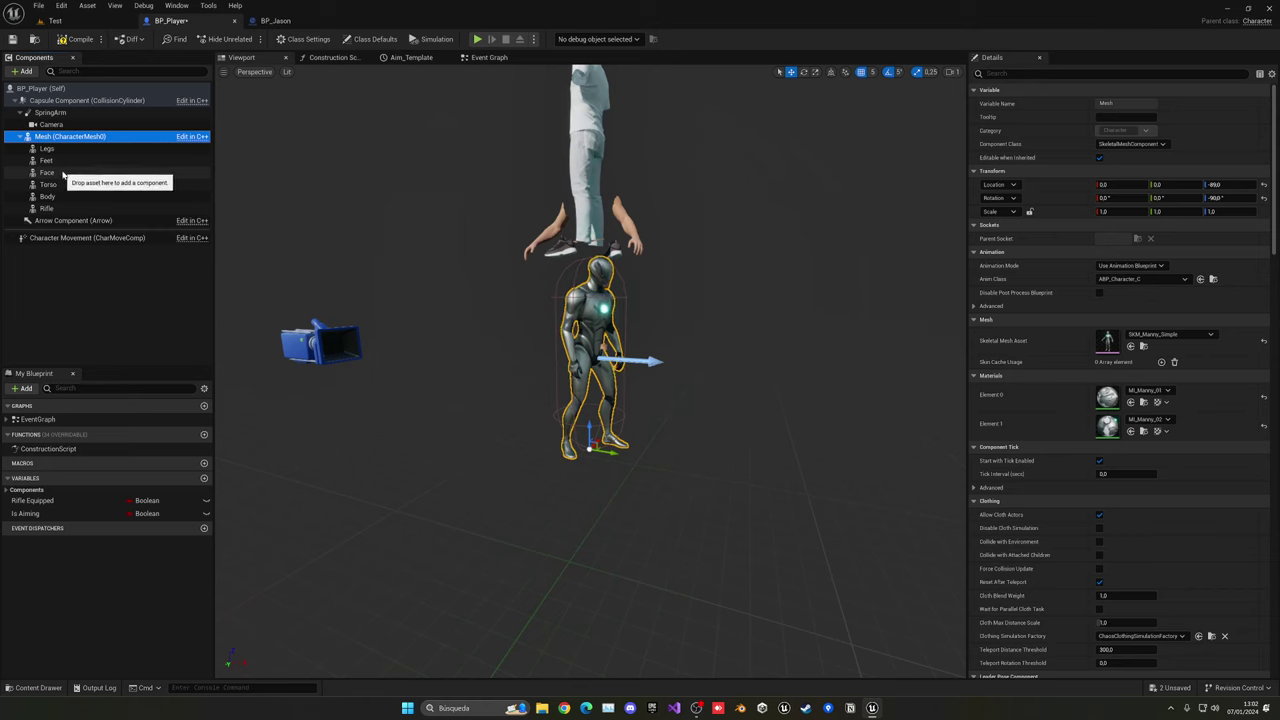
{"action": "left_click", "coordinate": [58, 186]}
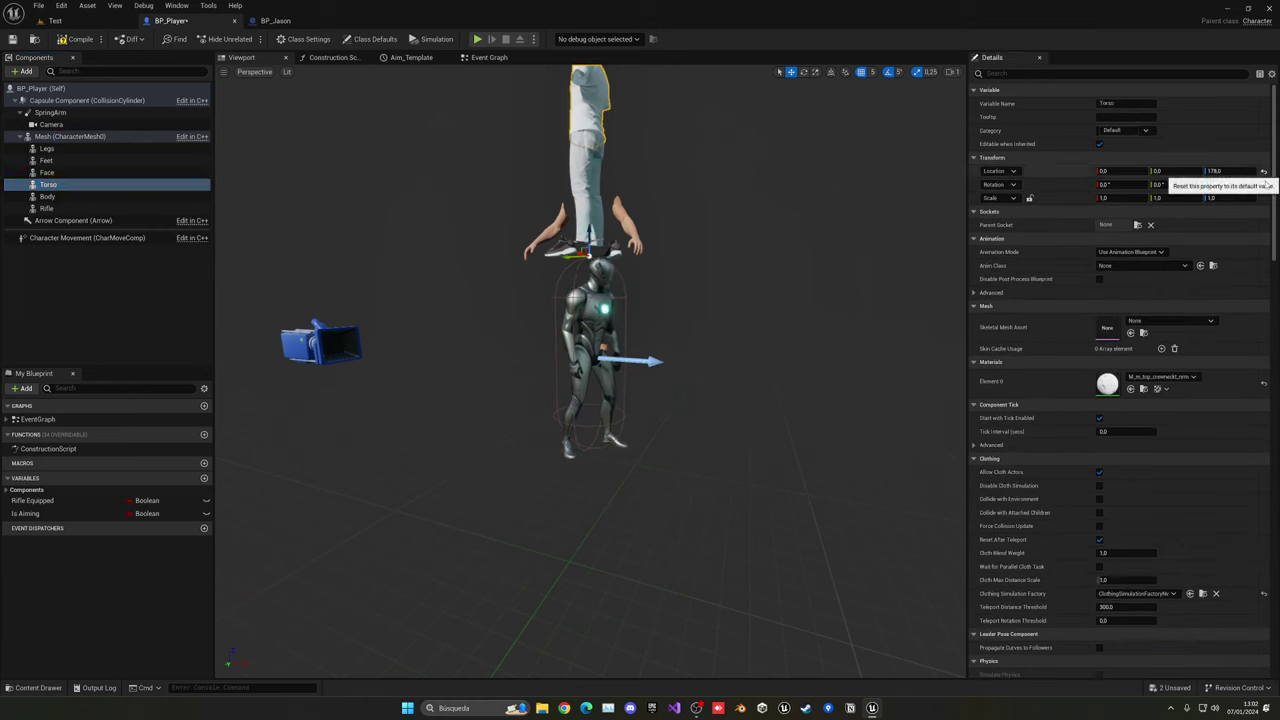
{"action": "left_click", "coordinate": [1264, 171]}
{"action": "left_click", "coordinate": [1264, 186]}
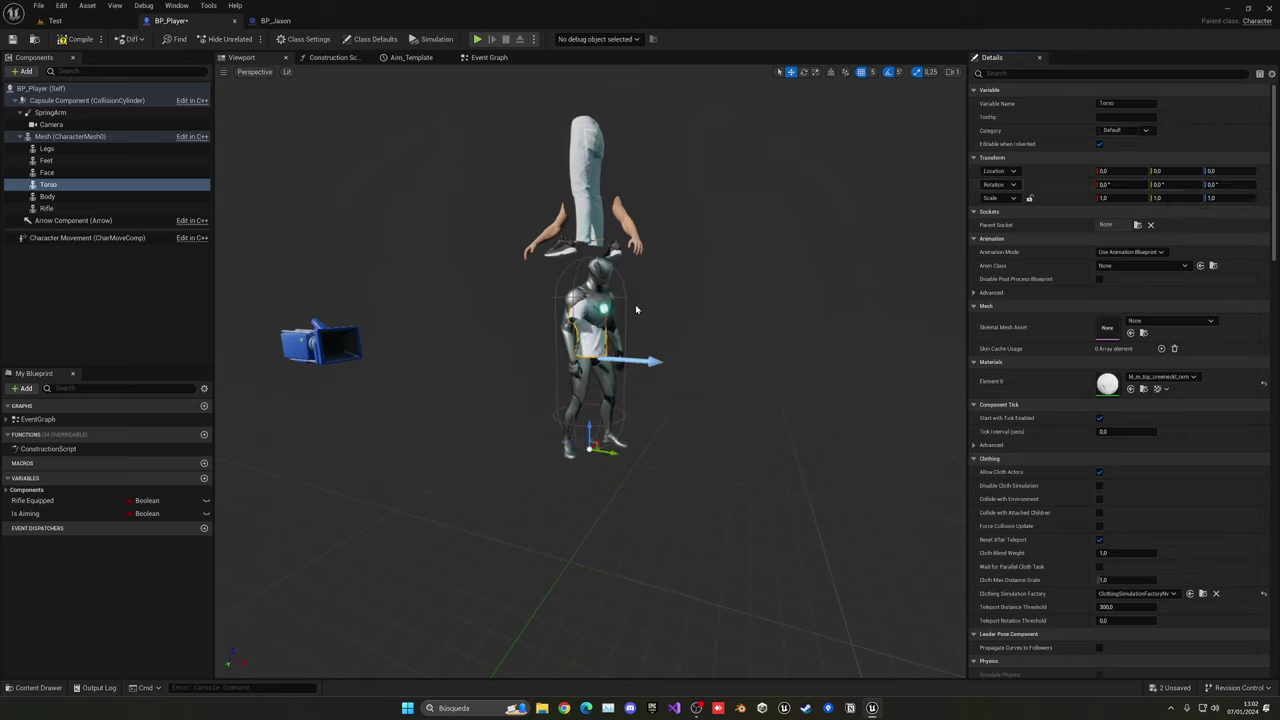
Reset the location and rotation of the Legs, Feet, Face and Body components together to their defaults.
{"action": "left_click", "coordinate": [90, 148]}
{"action": "left_click", "coordinate": [100, 172], "text": "ctrl"}
{"action": "left_click", "coordinate": [100, 160], "text": "ctrl"}
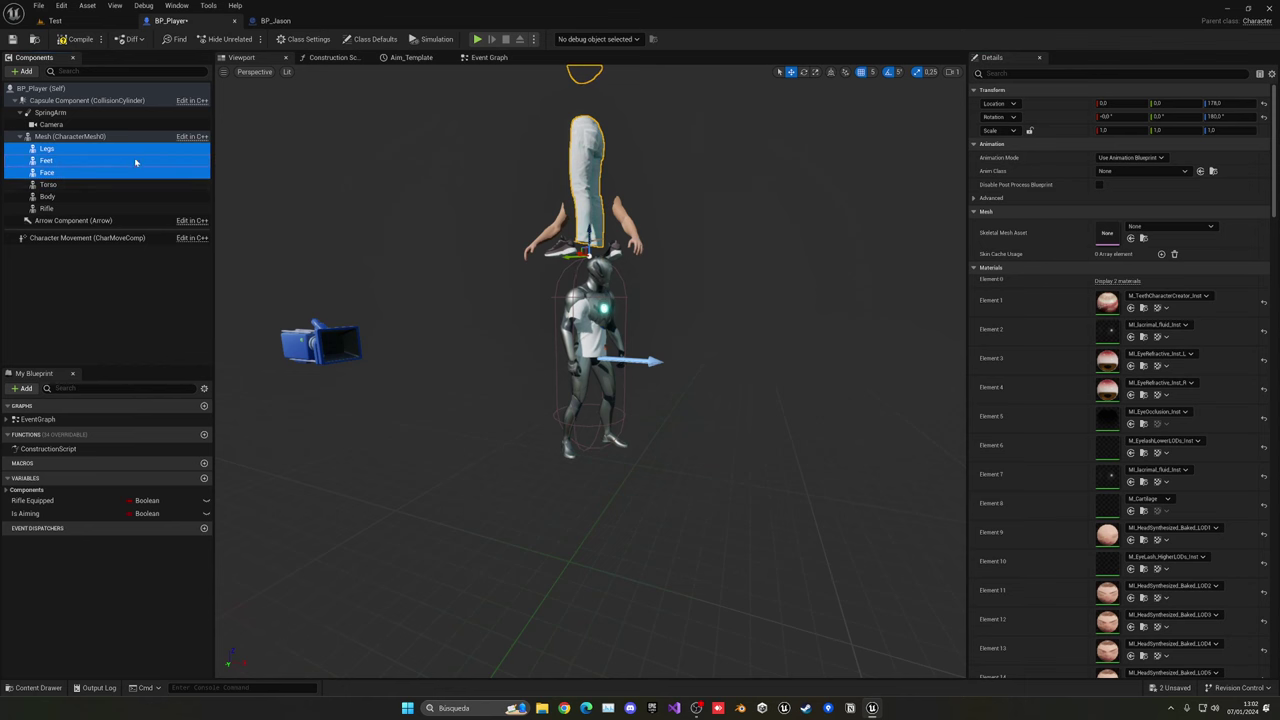
{"action": "left_click", "coordinate": [120, 196], "text": "ctrl"}
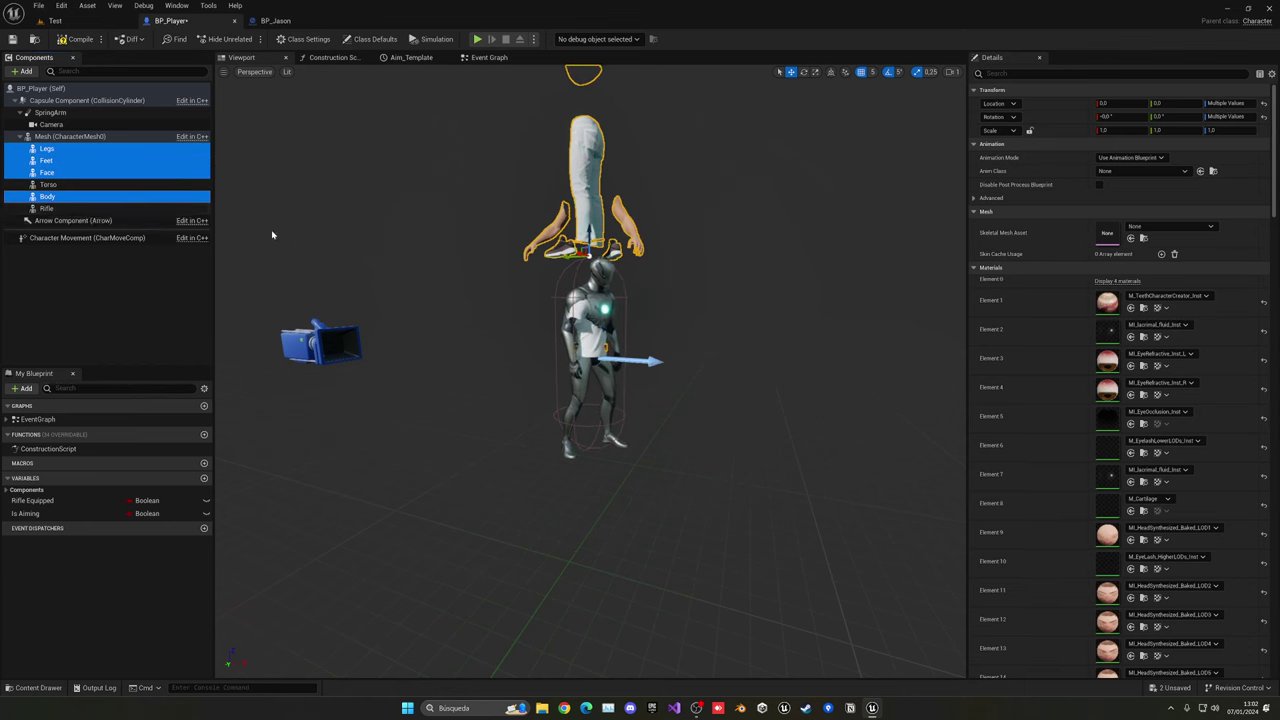
{"action": "left_click", "coordinate": [1264, 103]}
{"action": "left_click", "coordinate": [1264, 118]}
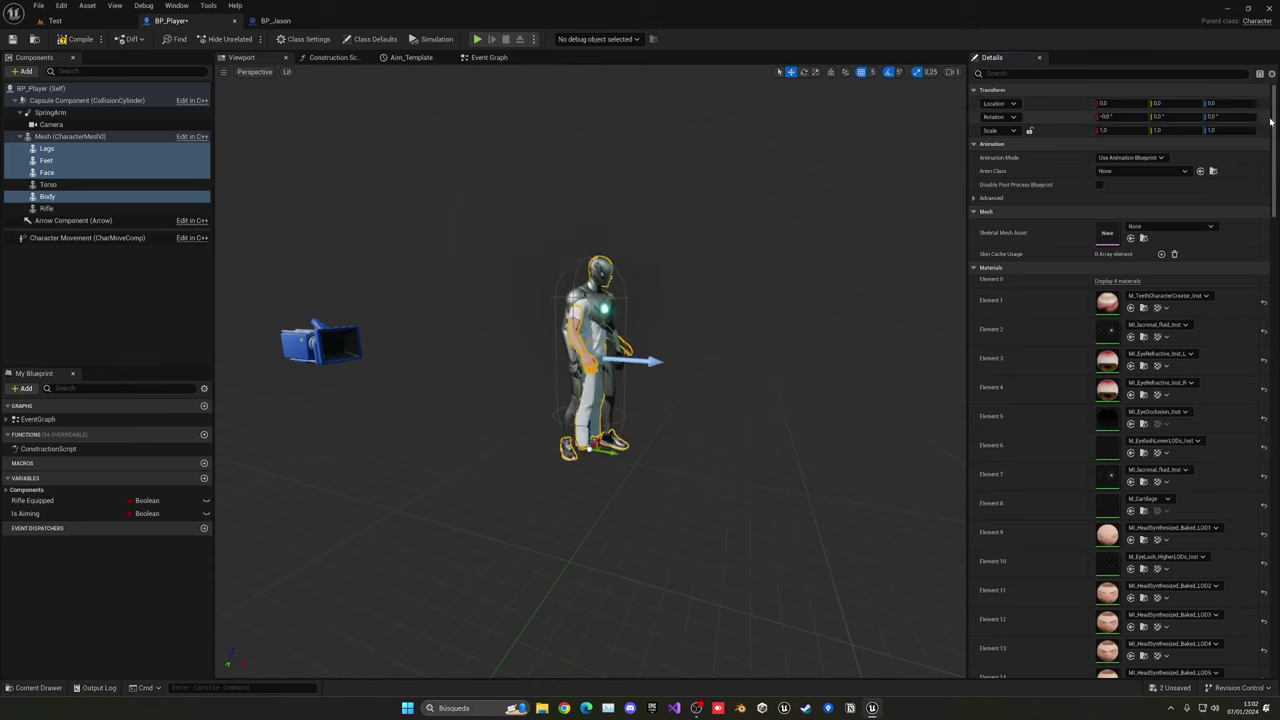
Select the Legs component and inspect up close how the Jason parts sit on BP_Player's mannequin mesh.
{"action": "left_click", "coordinate": [83, 150]}
{"action": "key", "text": "w"}
{"action": "key", "text": "d"}
{"action": "right_click_drag", "start_coordinate": [592, 325], "coordinate": [480, 336]}
{"action": "scroll", "coordinate": [620, 302], "scroll_direction": "down", "scroll_amount": 5}
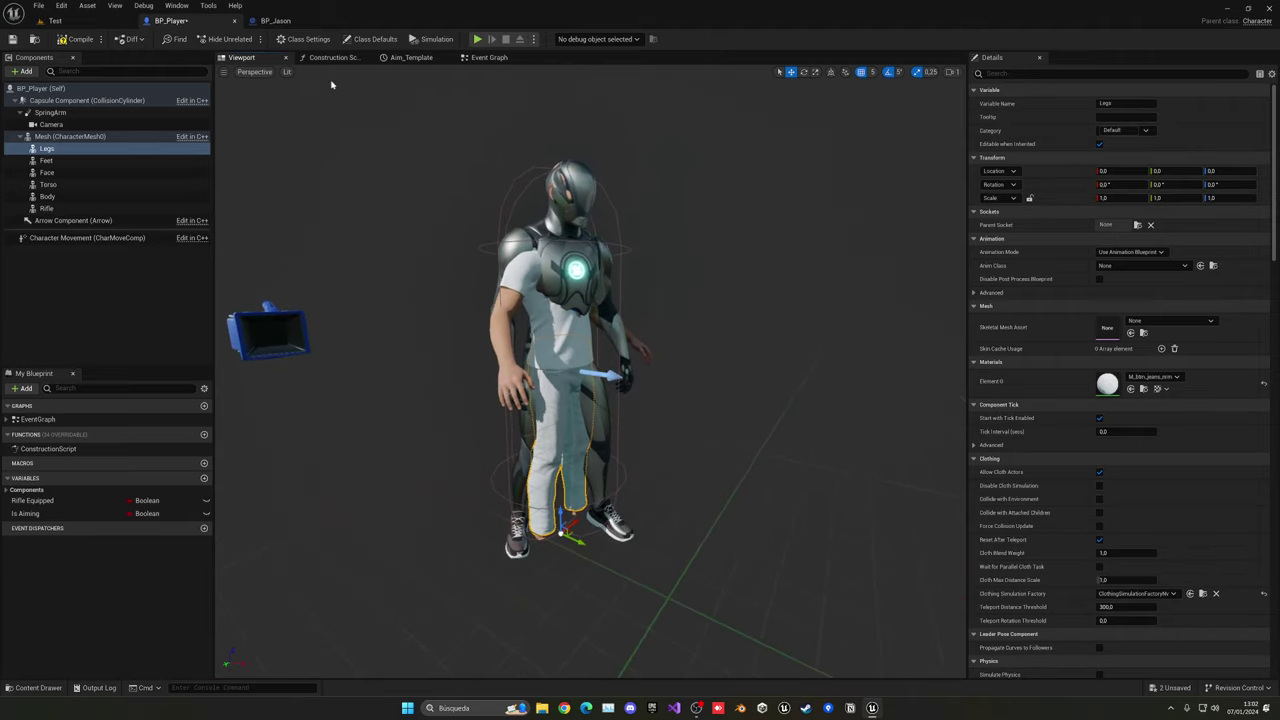
{"action": "left_click", "coordinate": [330, 57]}
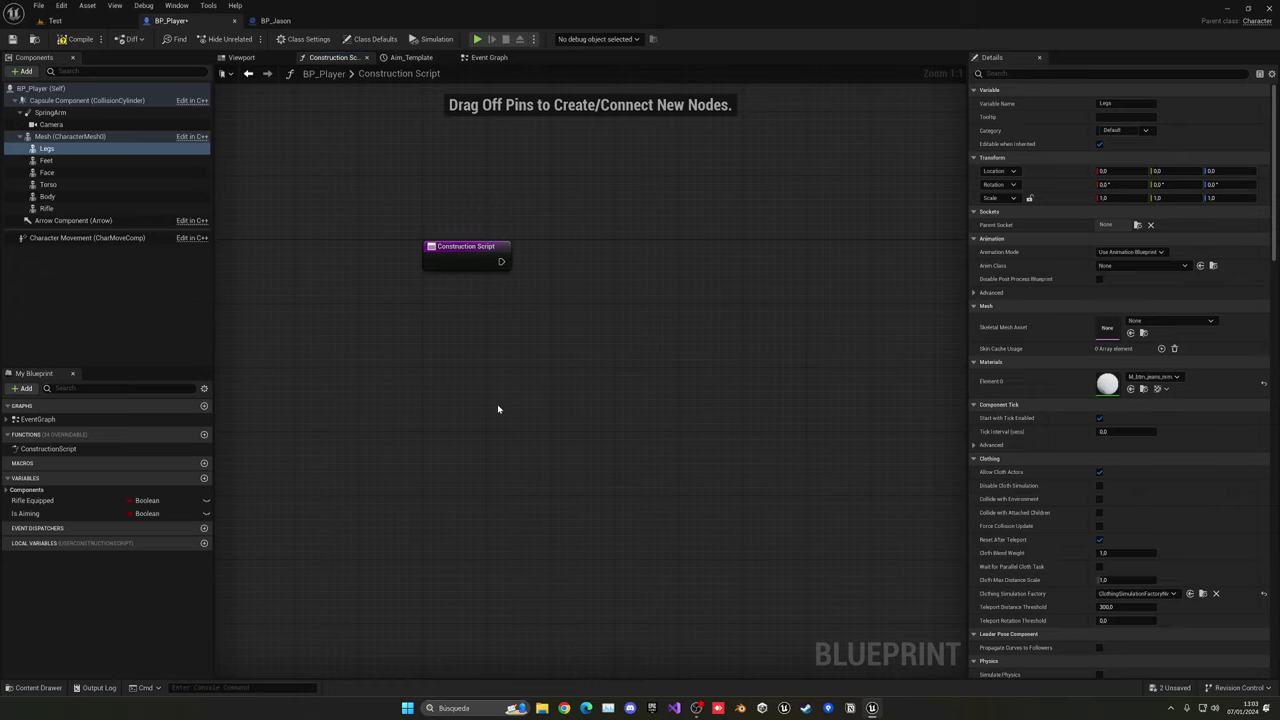
{"action": "left_click", "coordinate": [241, 57]}
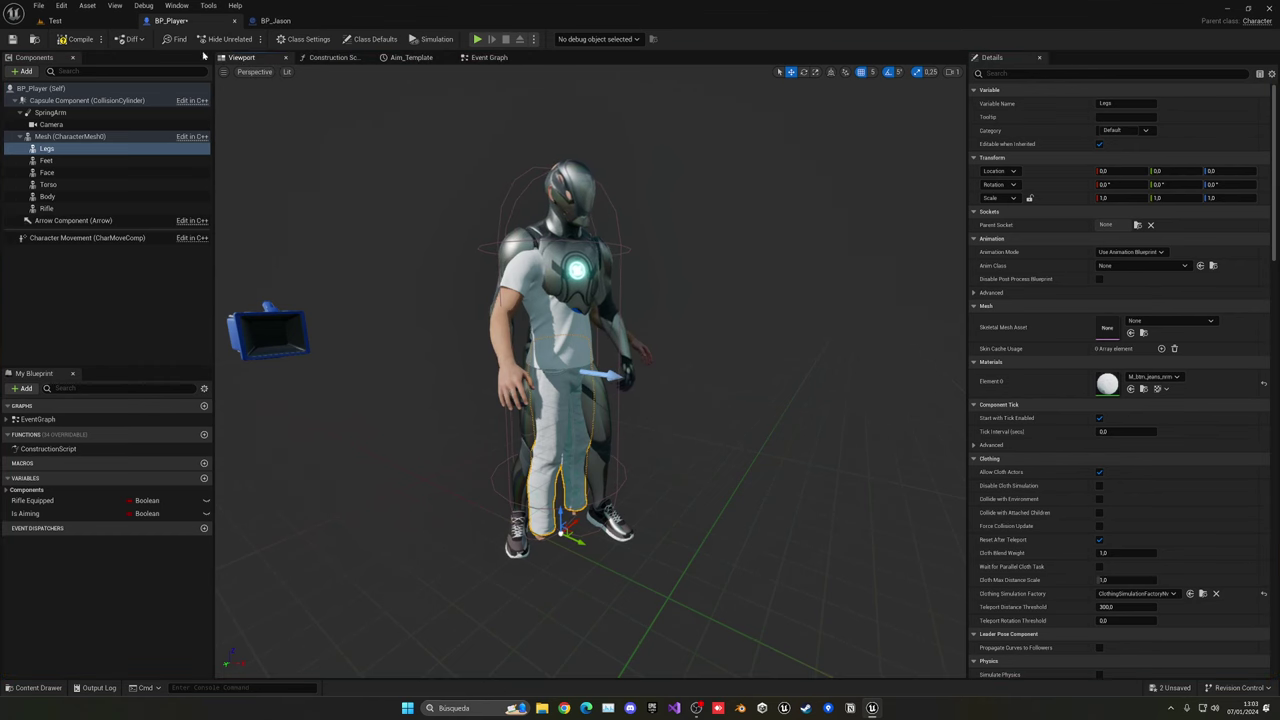
{"action": "left_click", "coordinate": [118, 21]}
{"action": "left_click", "coordinate": [170, 21]}
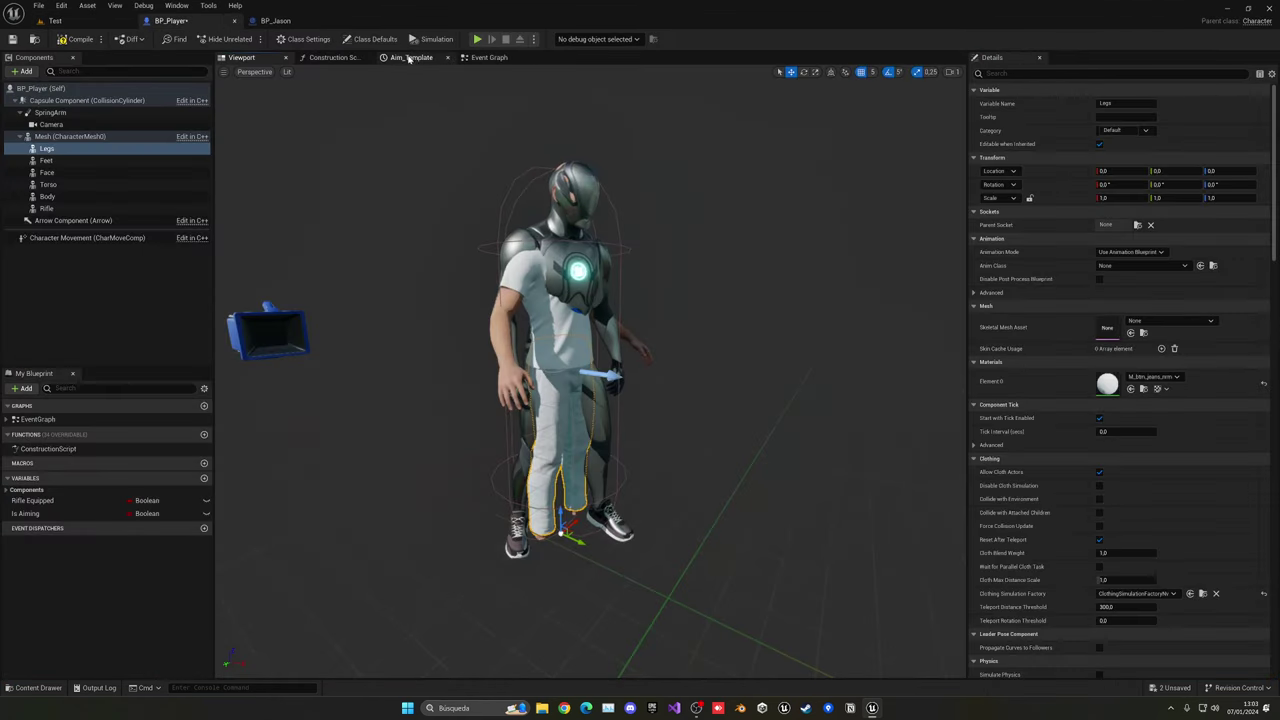
Add a Set Leader Pose Component node targeting Legs to BP_Player's construction script, connected to the entry node.
{"action": "left_click", "coordinate": [335, 58]}
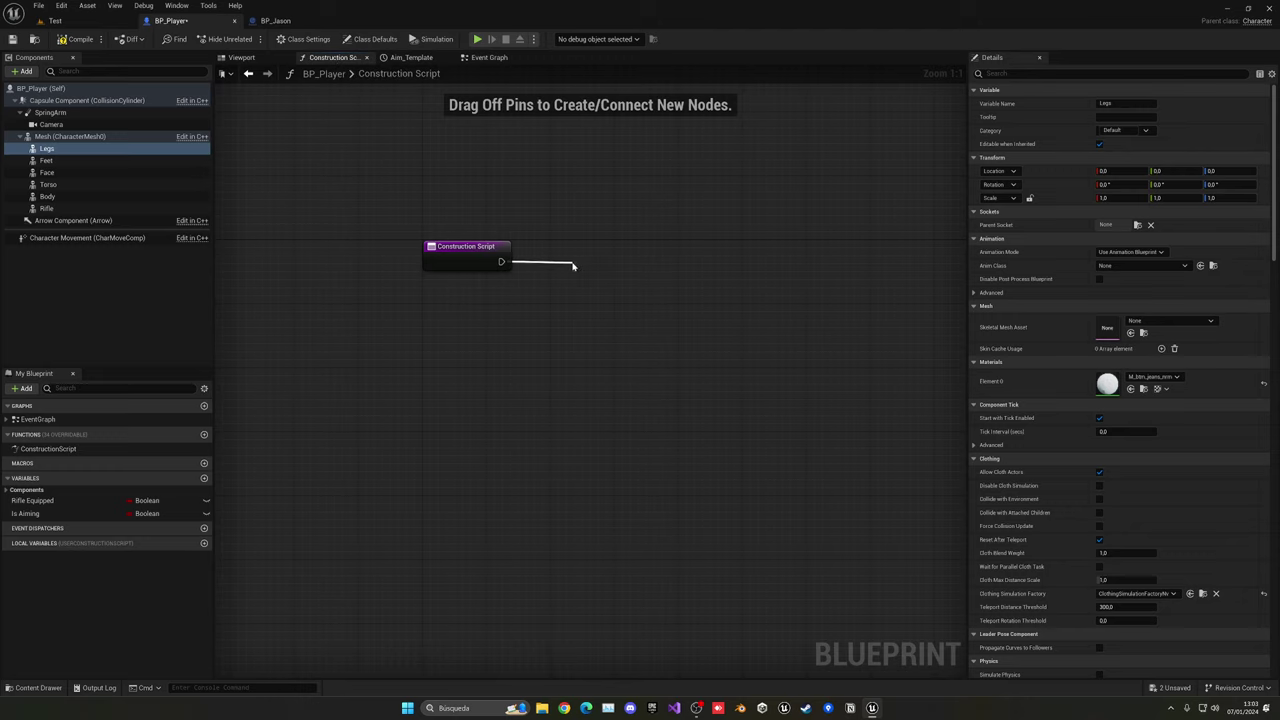
{"action": "left_click_drag", "start_coordinate": [573, 265], "coordinate": [573, 265]}
{"action": "type", "text": "set leader"}
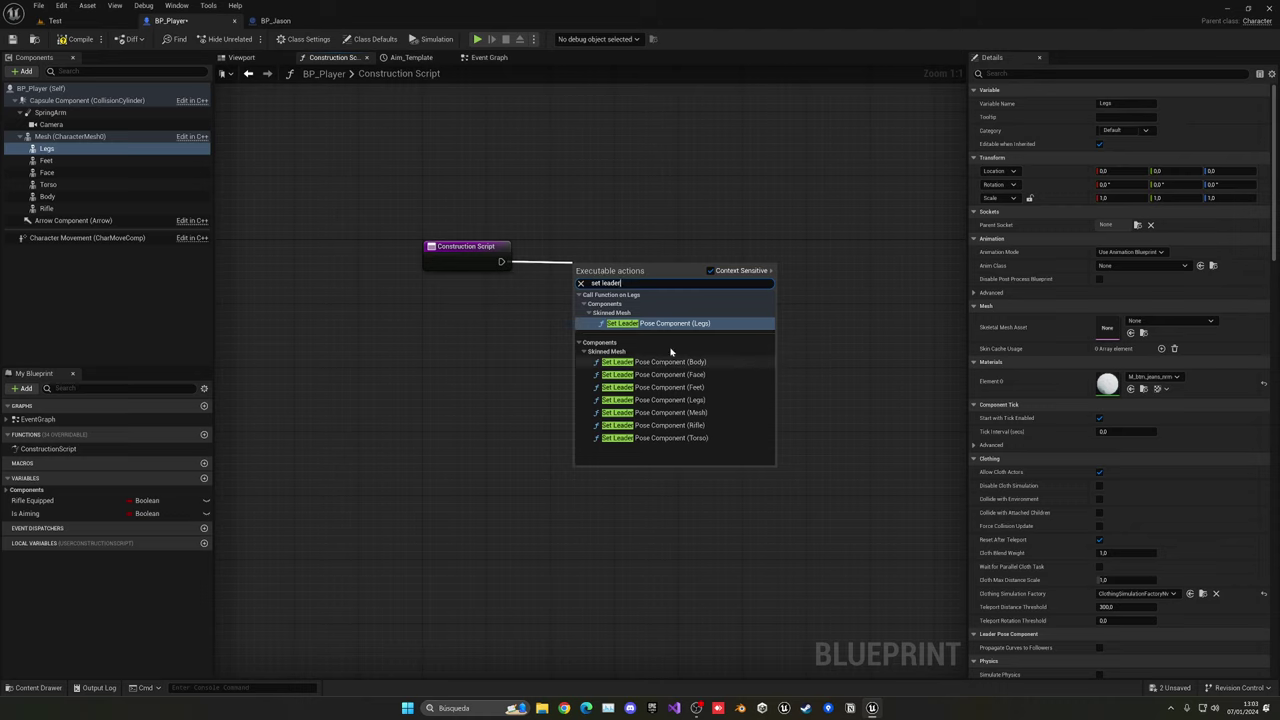
{"action": "left_click", "coordinate": [658, 323]}
{"action": "left_click", "coordinate": [626, 224]}
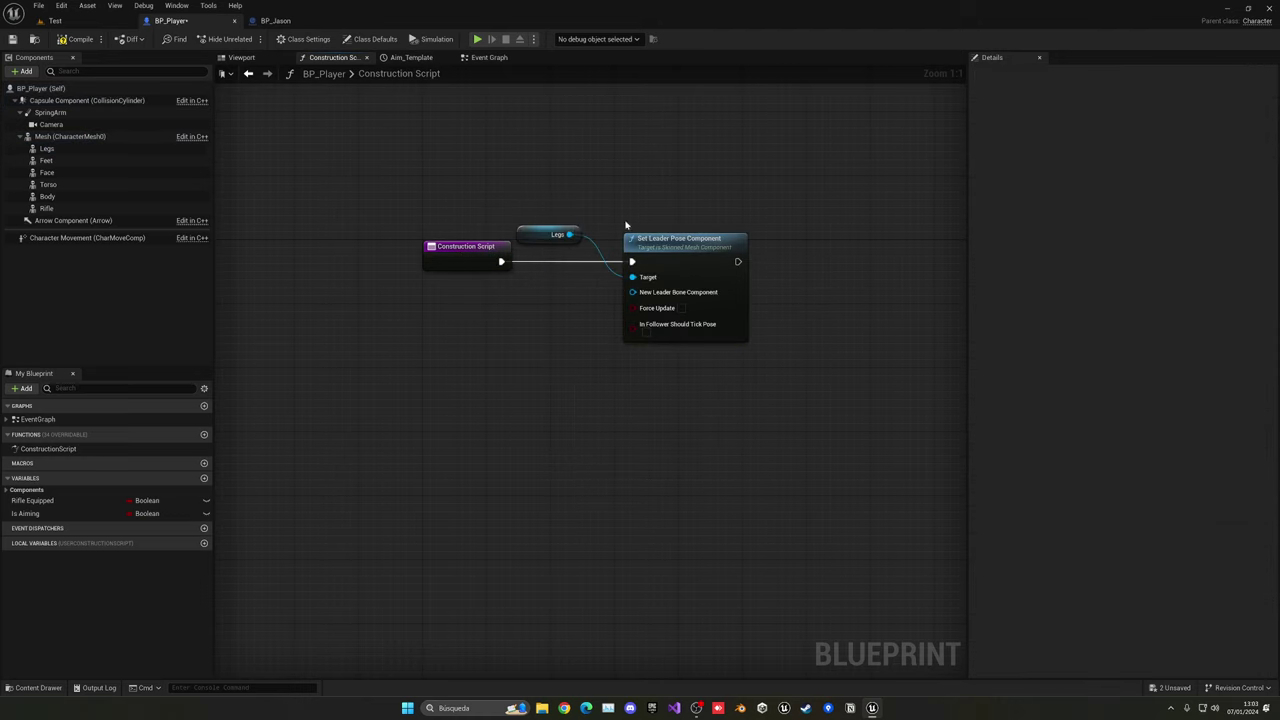
Replace the Legs reference with a Mesh component reference connected to New Leader Bone Component on the Set Leader Pose Component node.
{"action": "left_click", "coordinate": [541, 231]}
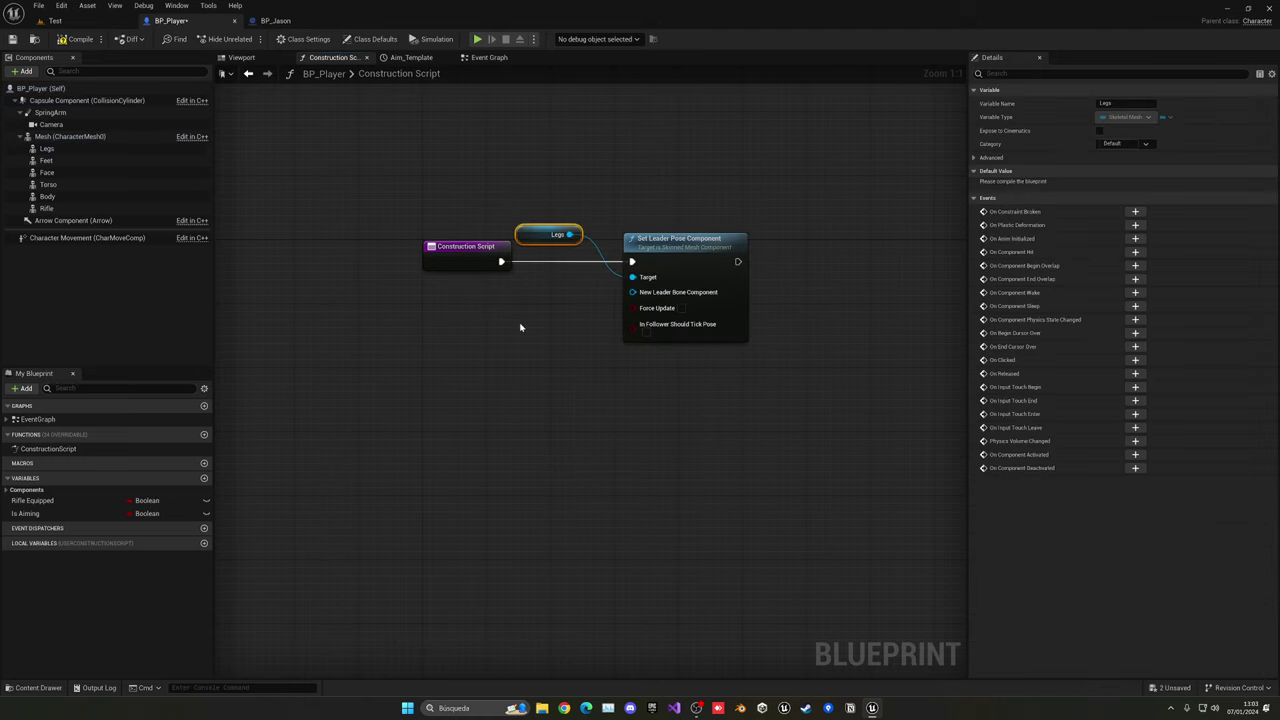
{"action": "key", "text": "Delete"}
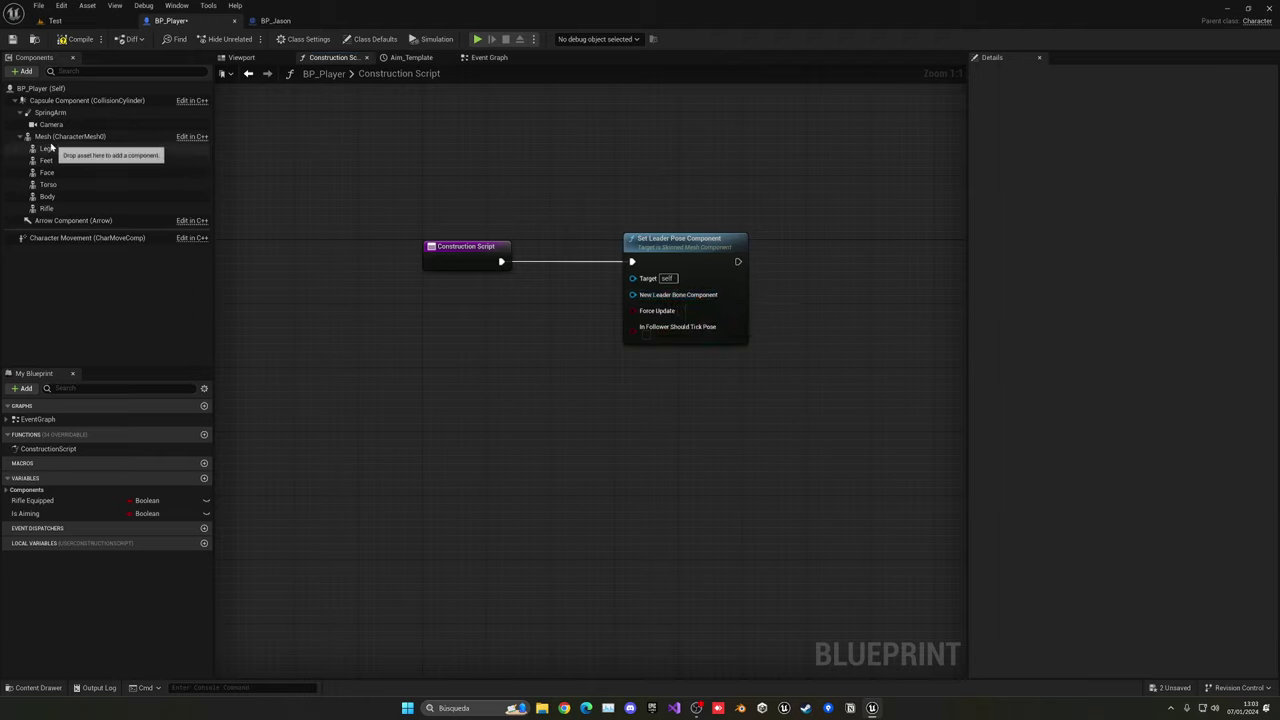
{"action": "left_click", "coordinate": [138, 140]}
{"action": "left_click_drag", "start_coordinate": [138, 144], "coordinate": [522, 318]}
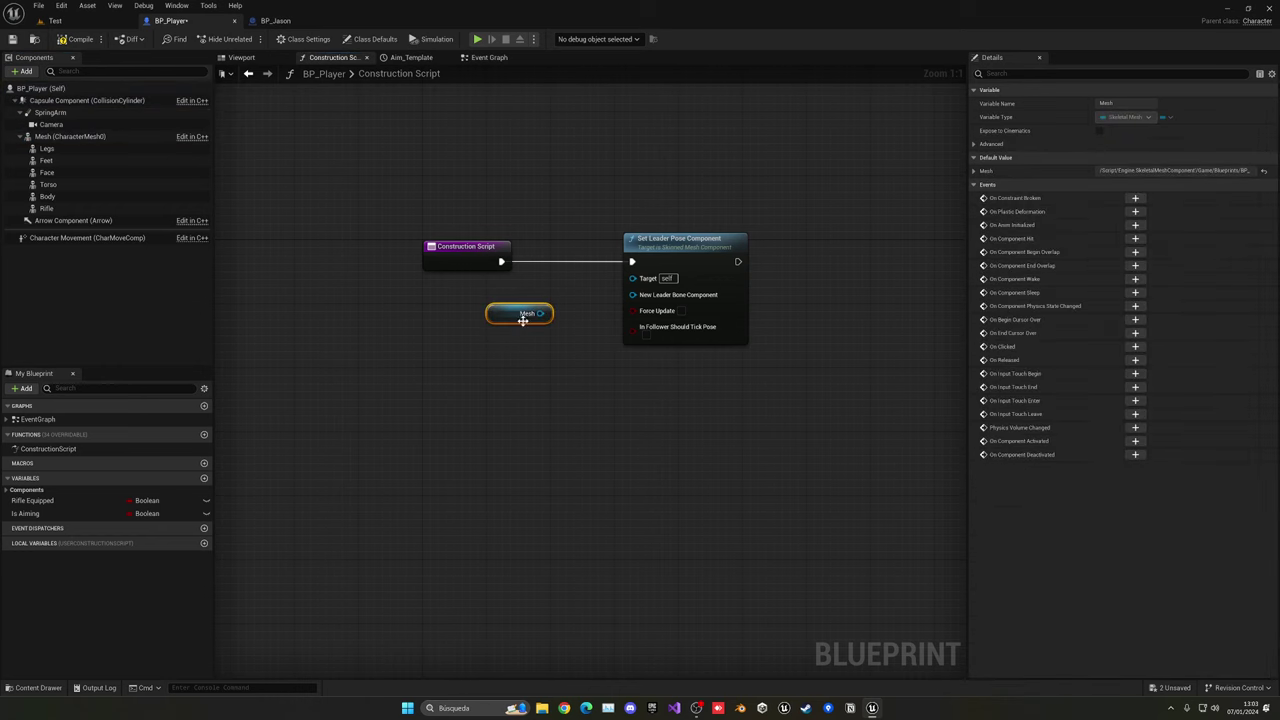
{"action": "left_click_drag", "start_coordinate": [632, 298], "coordinate": [632, 296]}
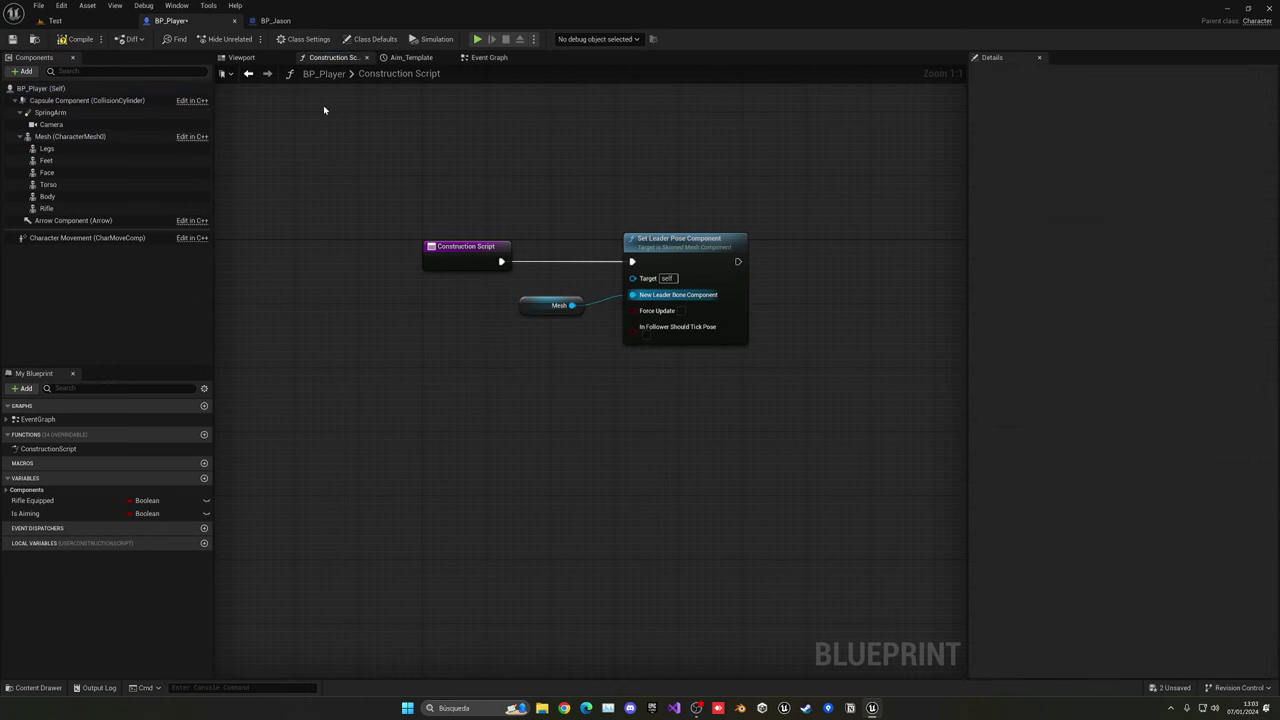
{"action": "left_click", "coordinate": [240, 57]}
{"action": "left_click", "coordinate": [140, 136]}
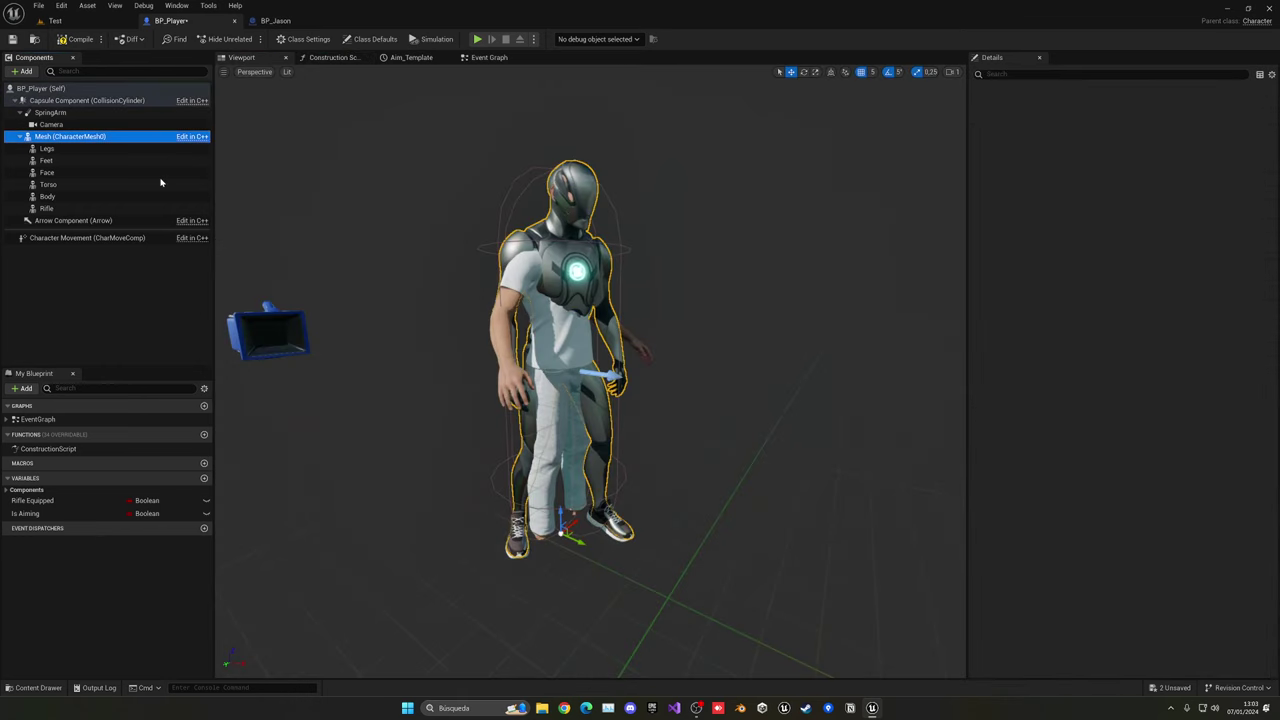
{"action": "left_click", "coordinate": [340, 58]}
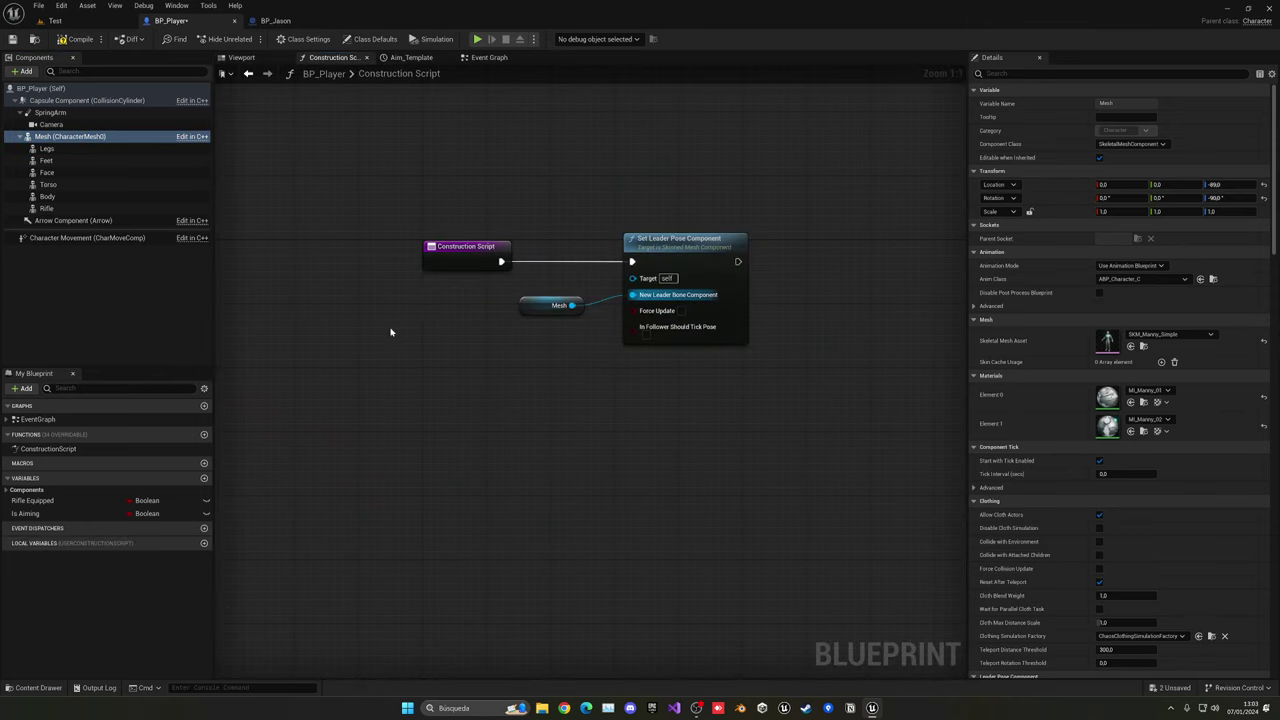
{"action": "left_click_drag", "start_coordinate": [546, 305], "coordinate": [578, 322]}
{"action": "left_click", "coordinate": [510, 347]}
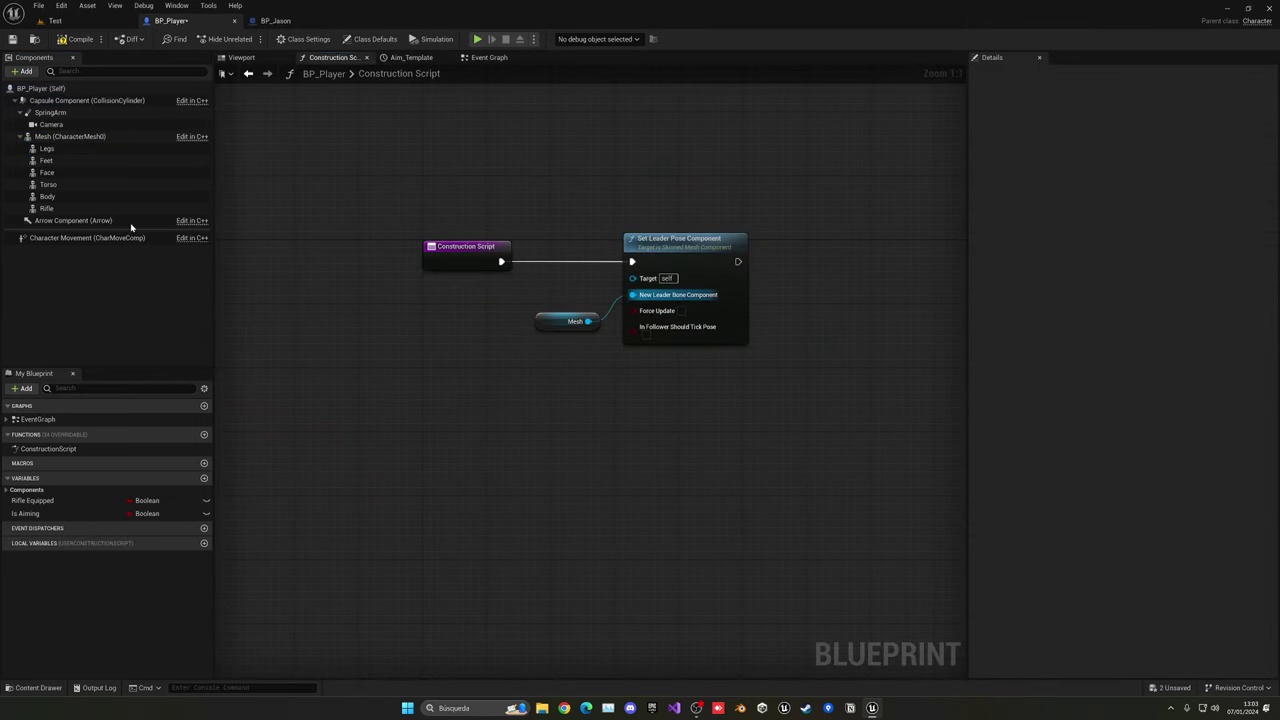
Add references to Legs, Feet, Face, Torso and Body, connect them all to the Set Leader Pose Component's Target, and compile BP_Player.
{"action": "left_click", "coordinate": [46, 148]}
{"action": "left_click", "coordinate": [48, 196], "text": "shift"}
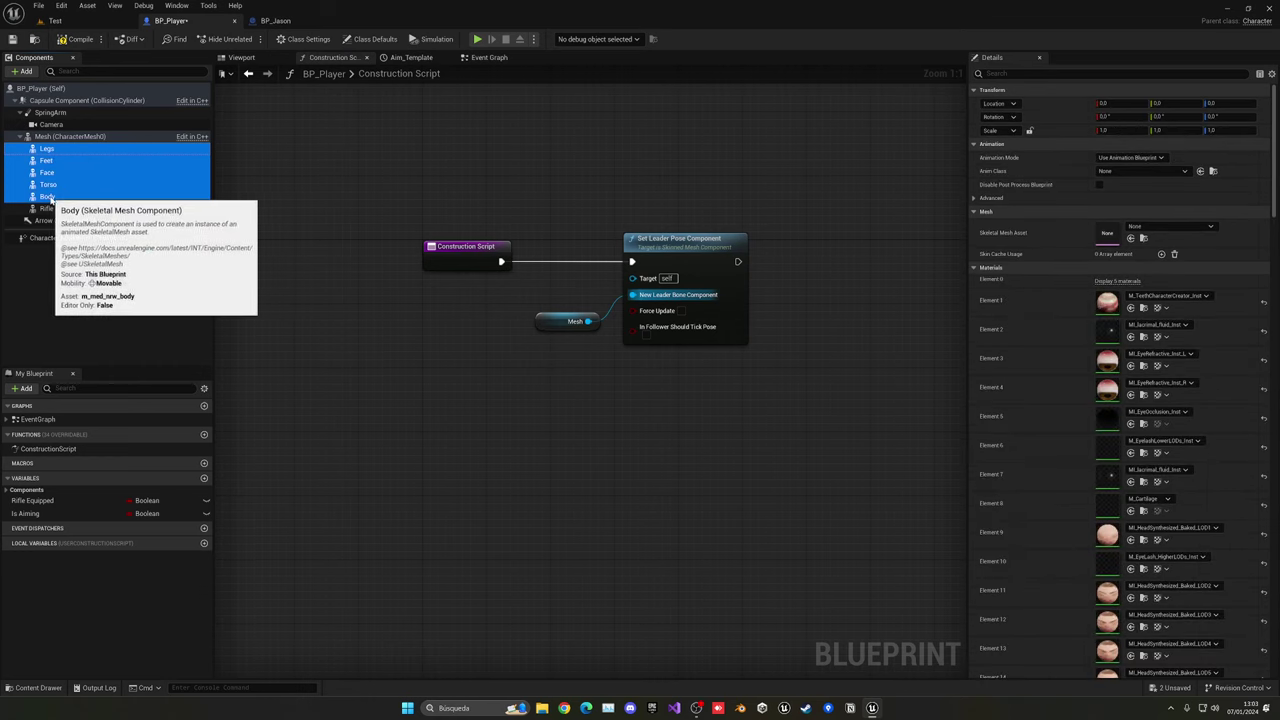
{"action": "left_click_drag", "start_coordinate": [52, 186], "coordinate": [641, 279]}
{"action": "left_click_drag", "start_coordinate": [454, 346], "coordinate": [644, 282]}
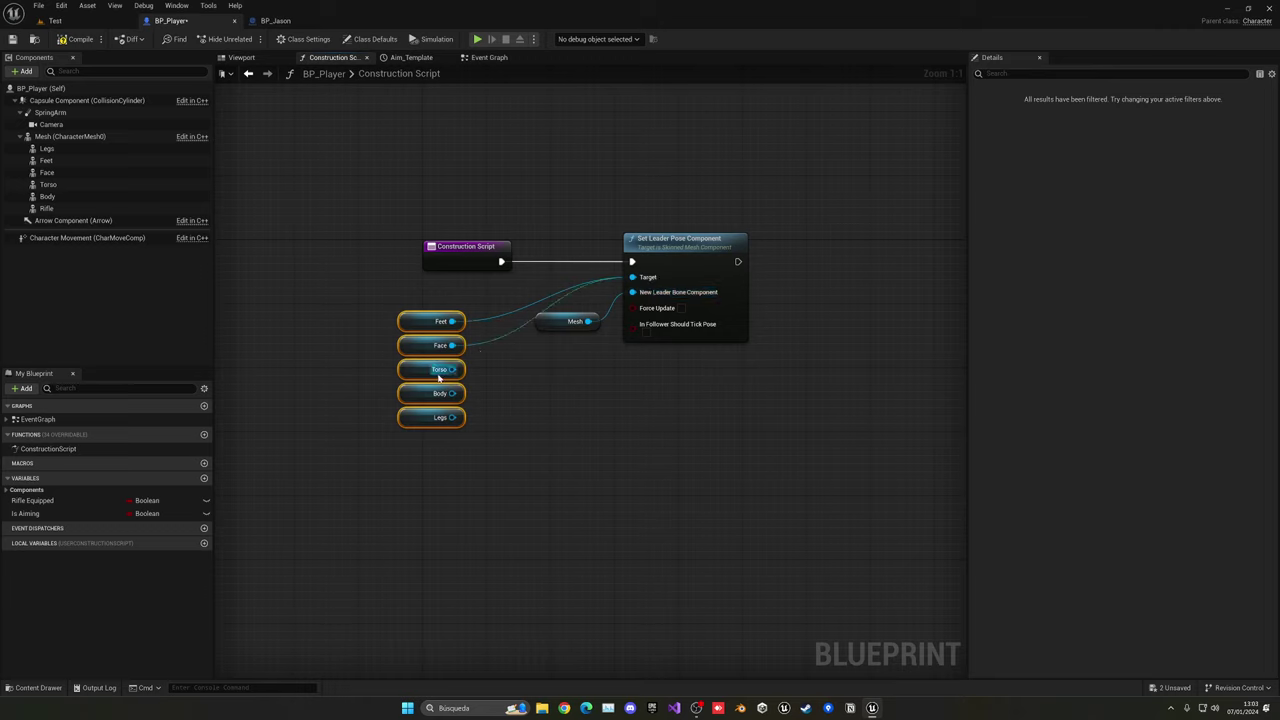
{"action": "left_click_drag", "start_coordinate": [453, 370], "coordinate": [643, 279]}
{"action": "left_click_drag", "start_coordinate": [453, 394], "coordinate": [638, 287]}
{"action": "left_click_drag", "start_coordinate": [450, 417], "coordinate": [643, 287]}
{"action": "left_click", "coordinate": [603, 392]}
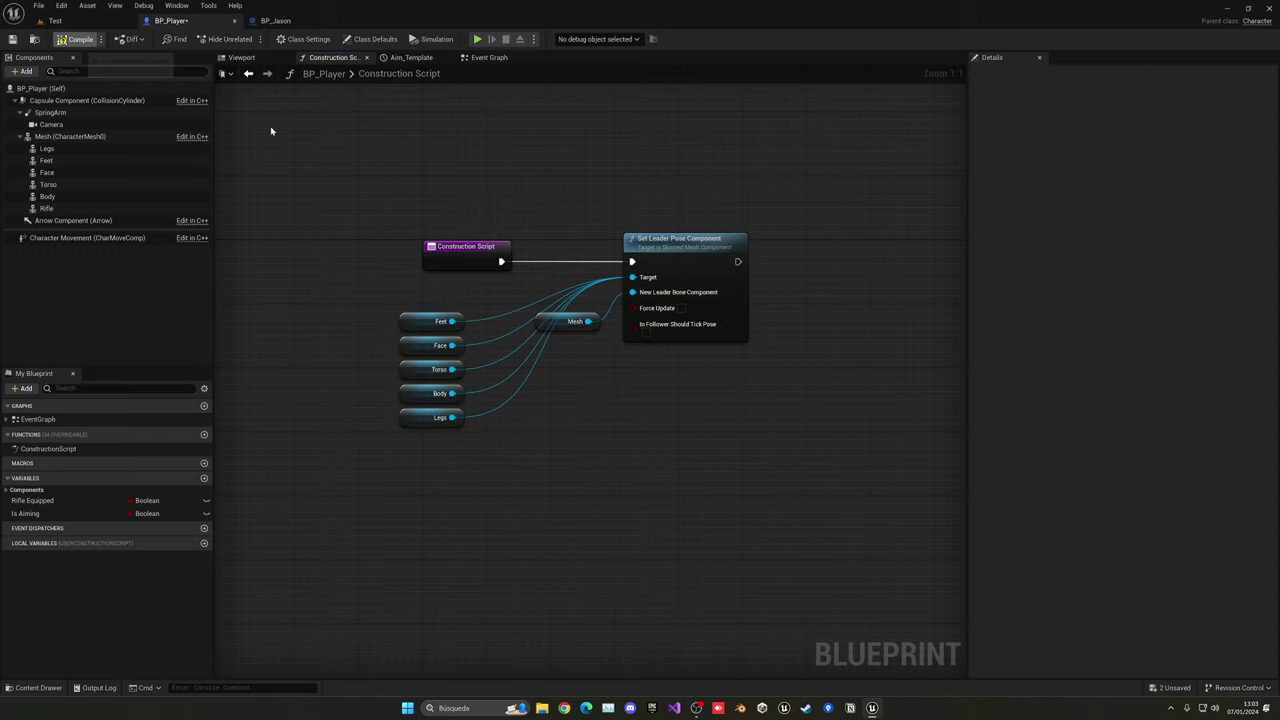
{"action": "left_click", "coordinate": [244, 58]}
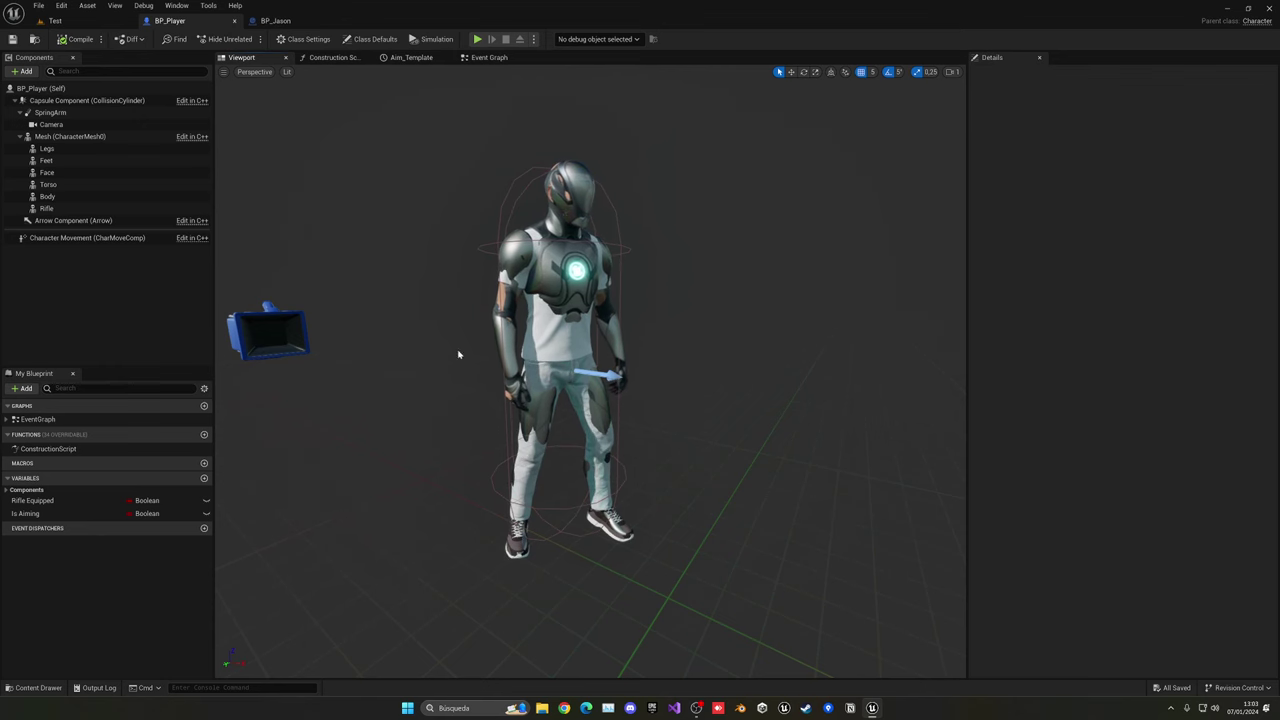
Play-test the Test level, moving the character around to check that the Jason parts follow the mannequin's animation.
{"action": "left_click", "coordinate": [55, 20]}
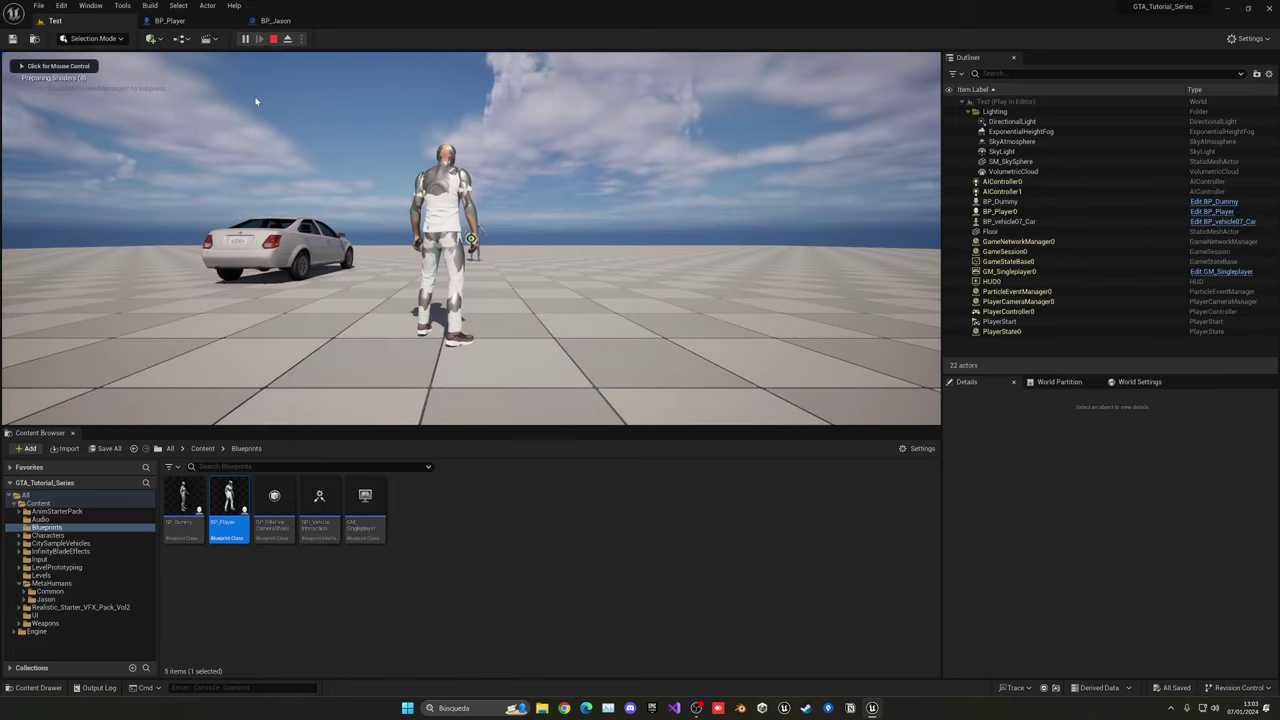
{"action": "left_click", "coordinate": [254, 102]}
{"action": "key", "text": "w"}
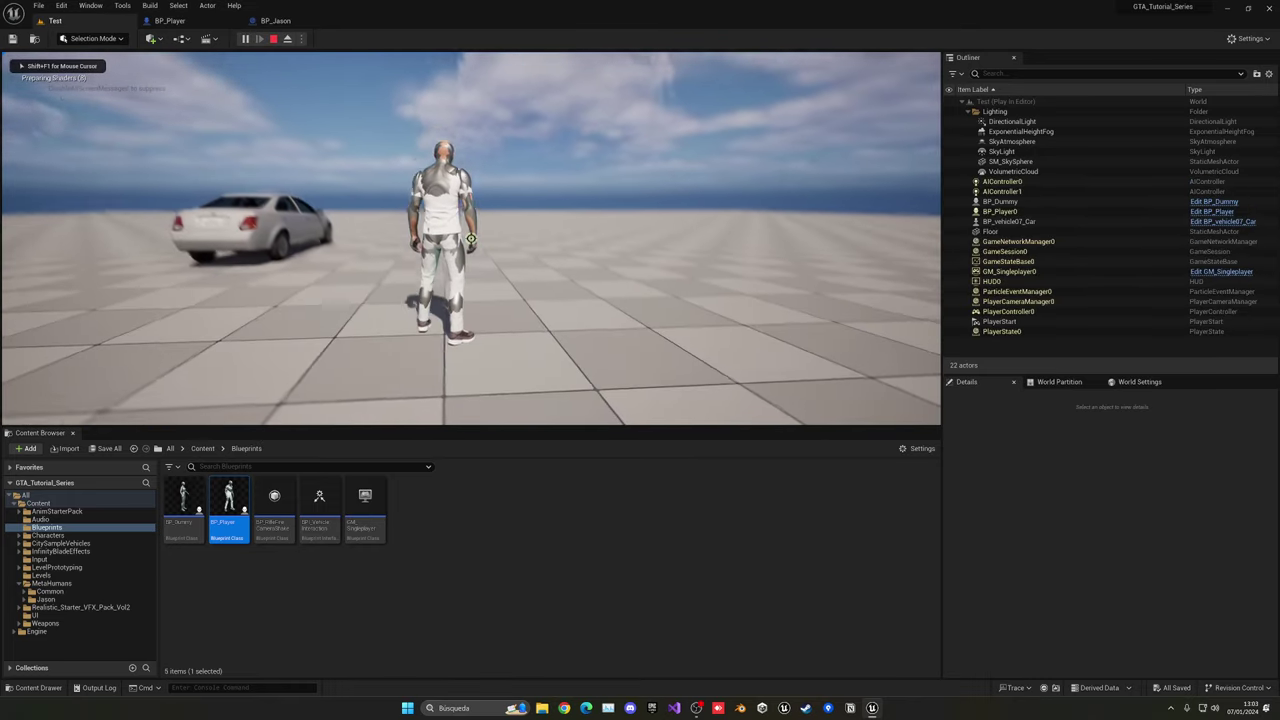
{"action": "key", "text": "w"}
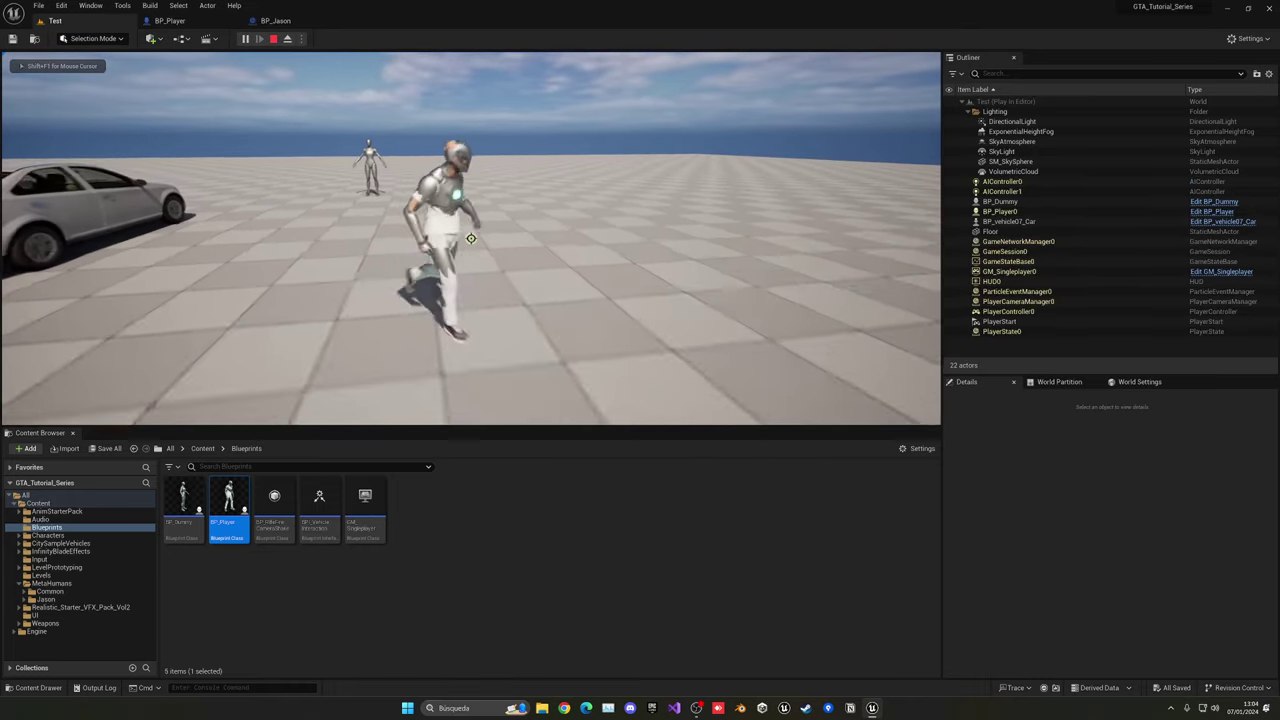
{"action": "key", "text": "s"}
{"action": "key", "text": "w"}
{"action": "key", "text": "s"}
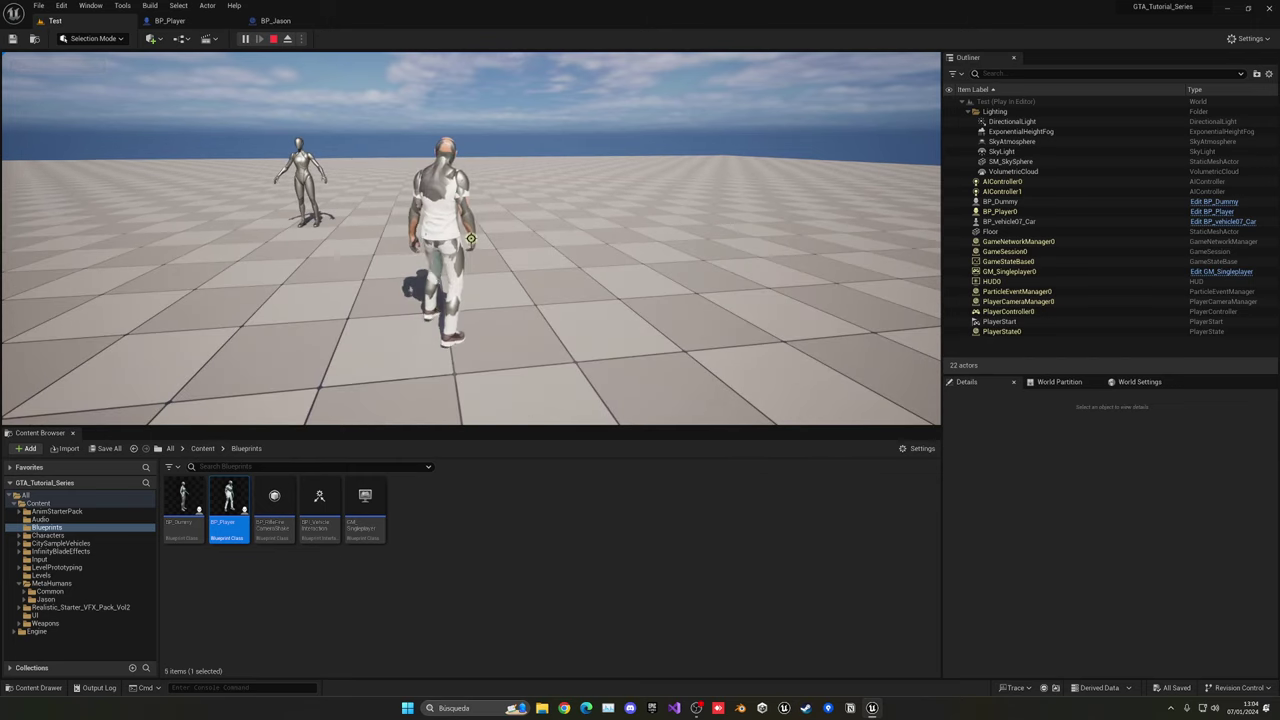
{"action": "key", "text": "Escape"}
Turn off Visible on BP_Player's Mesh component to hide the mannequin, and compile the blueprint.
{"action": "left_click", "coordinate": [172, 21]}
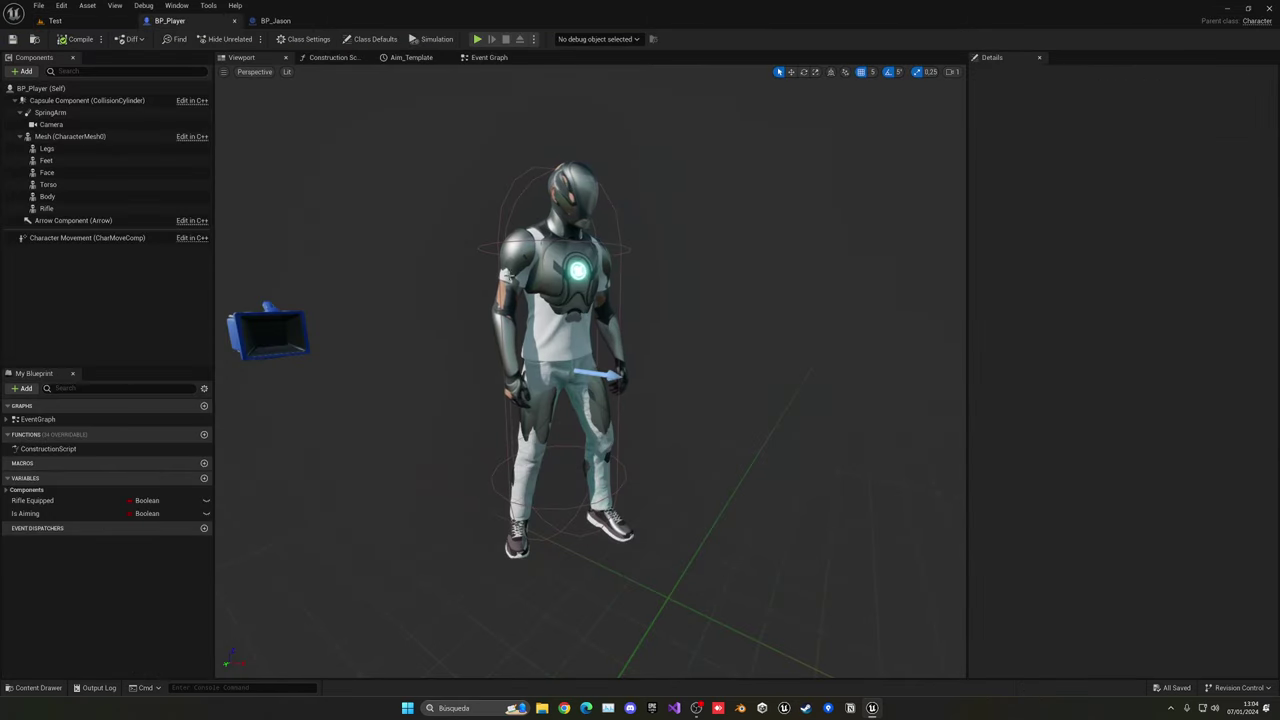
{"action": "left_click", "coordinate": [557, 214]}
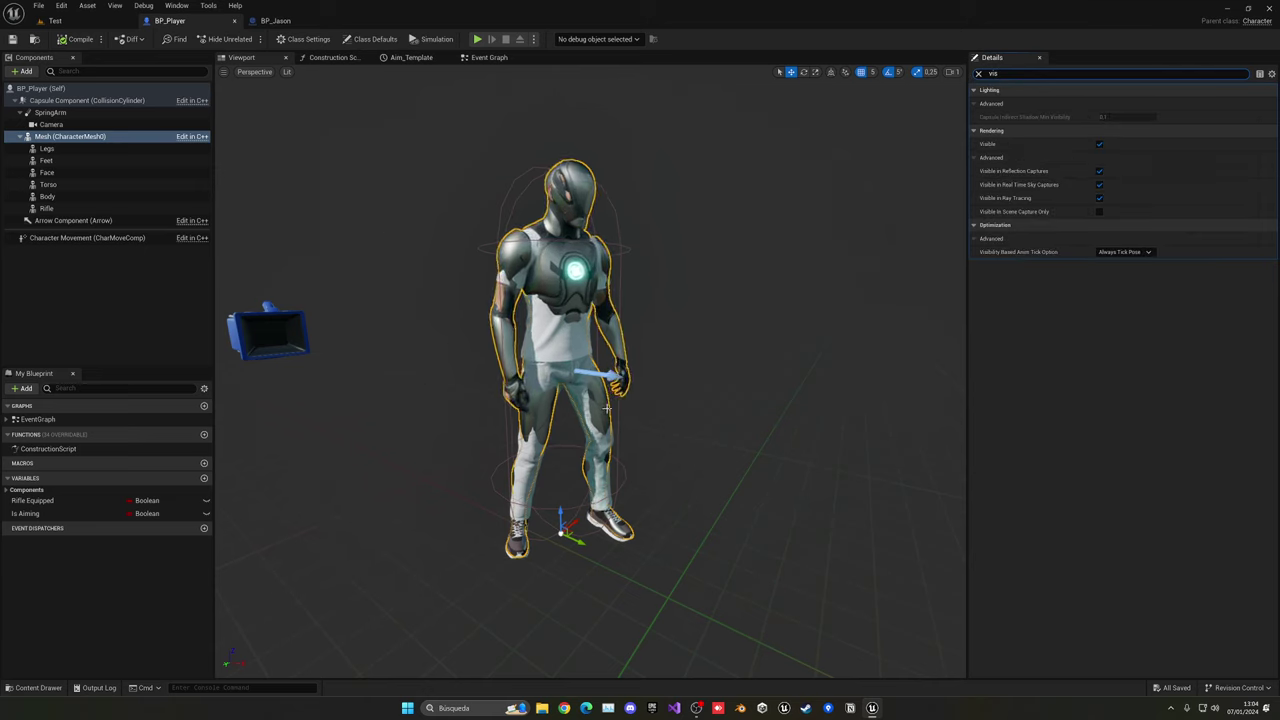
{"action": "left_click", "coordinate": [1099, 144]}
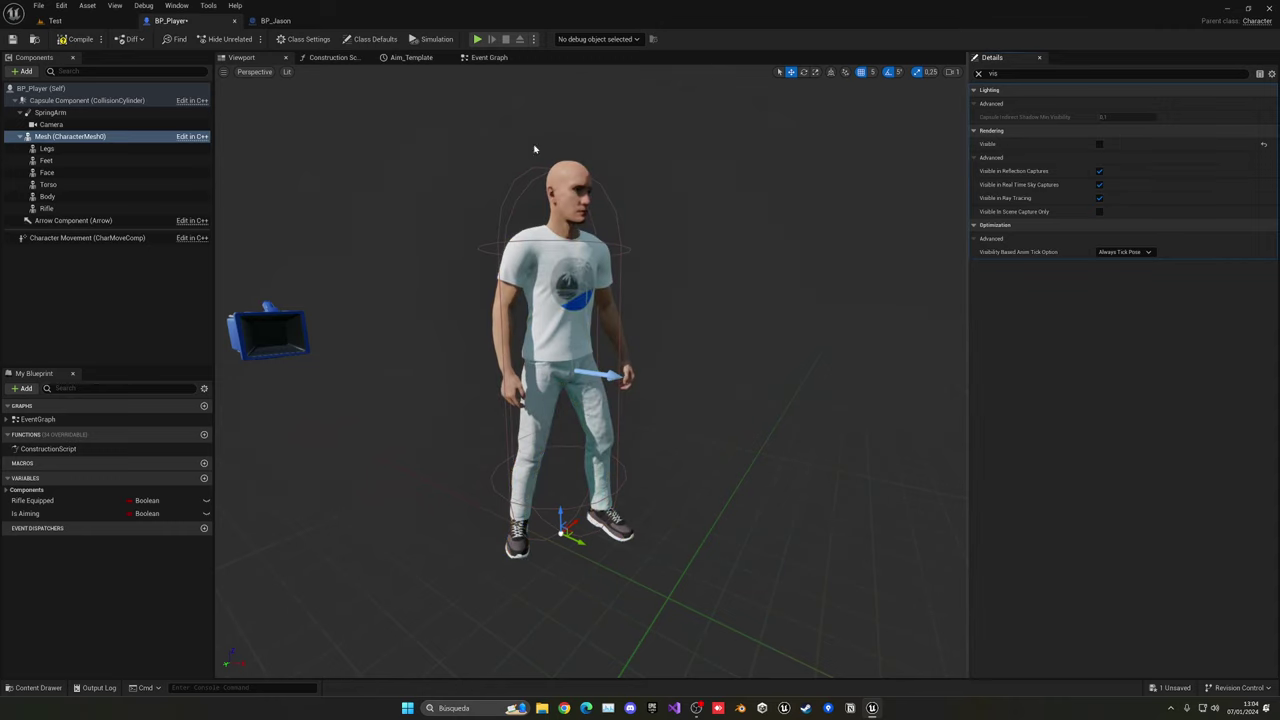
{"action": "left_click", "coordinate": [77, 41]}
Play-test the Test level to check Jason's animation with the mannequin mesh hidden.
{"action": "left_click", "coordinate": [55, 20]}
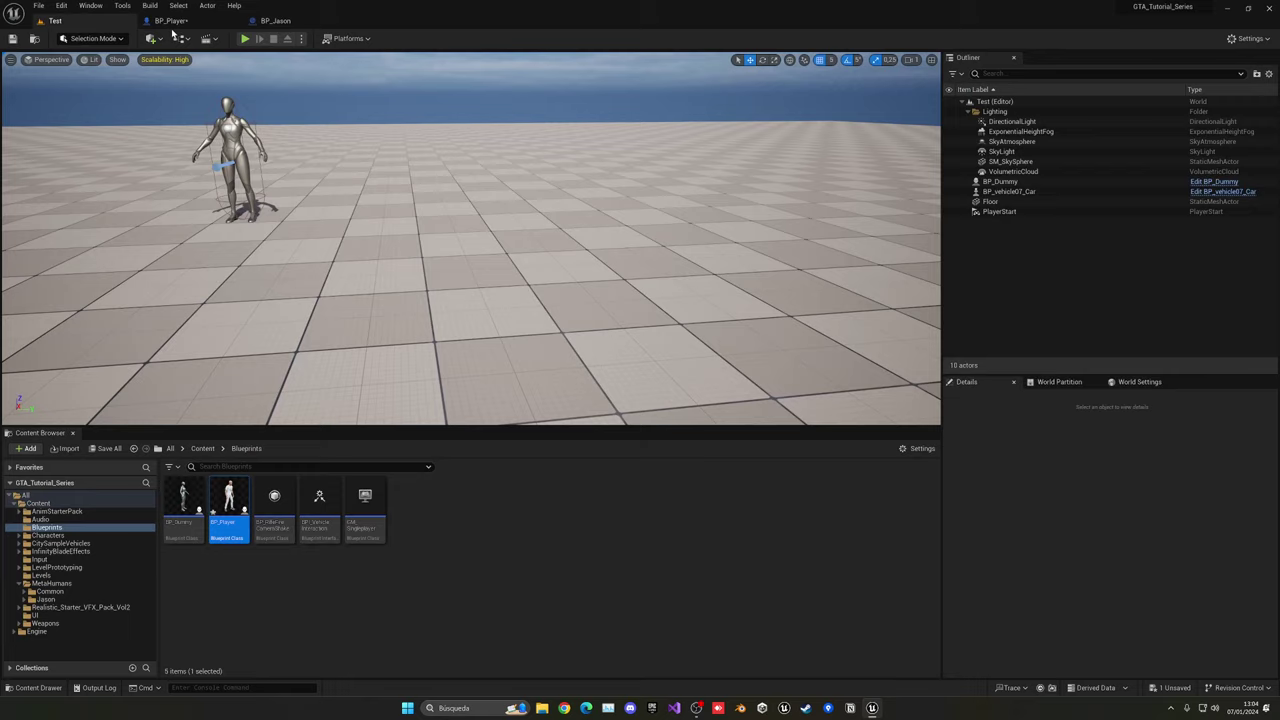
{"action": "left_click", "coordinate": [245, 39]}
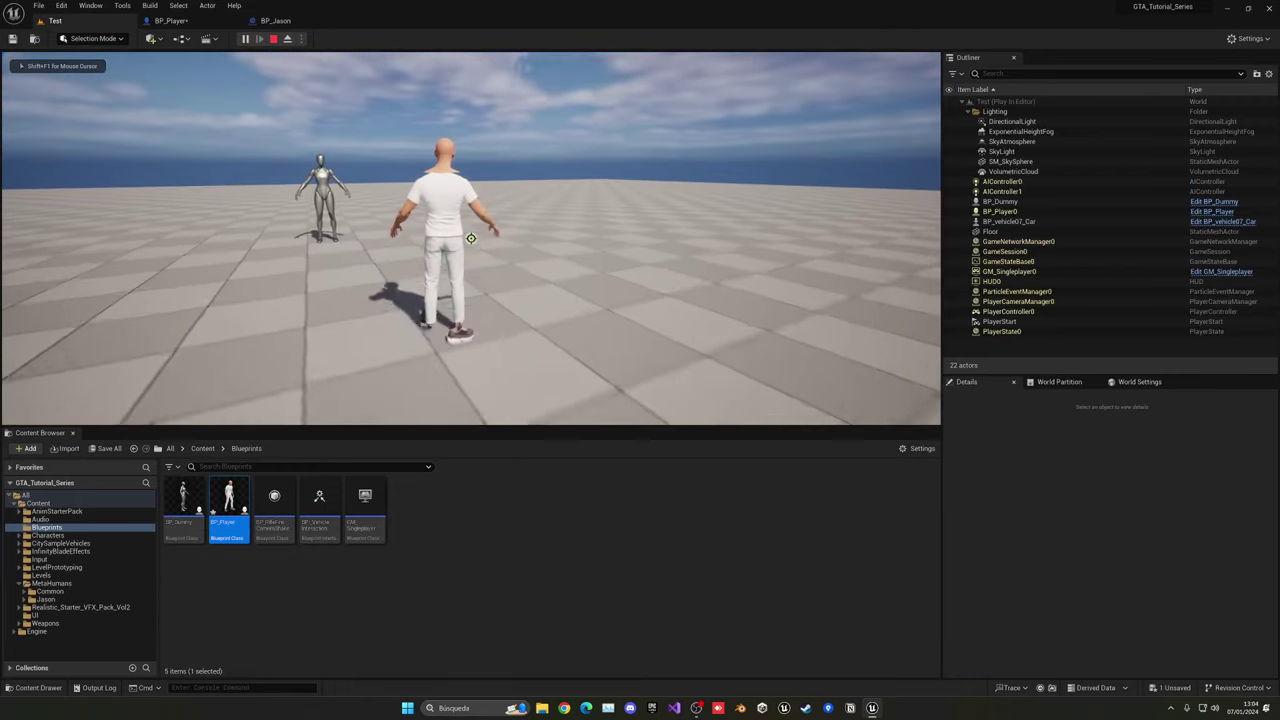
{"action": "key", "text": "shift+F1"}
Set the Mesh component's Visibility Based Anim Tick Option to Always Tick Pose and Refresh Bones in BP_Player.
{"action": "left_click", "coordinate": [186, 21]}
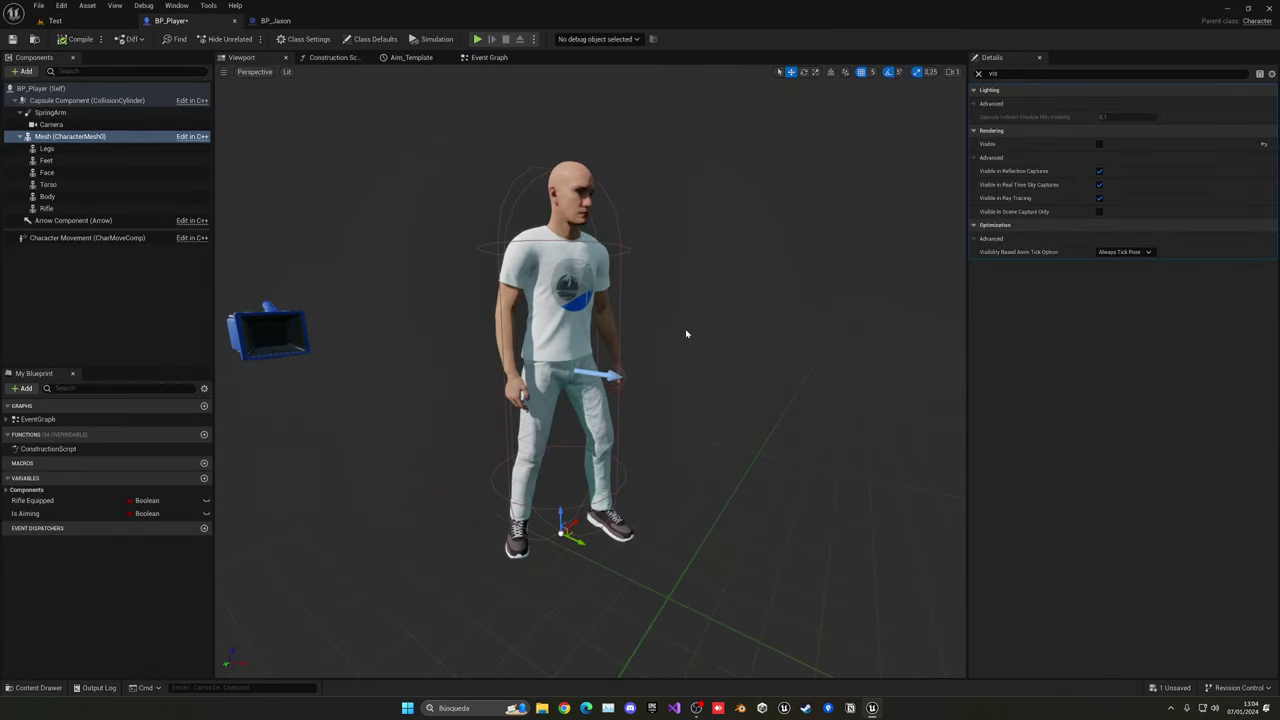
{"action": "left_click", "coordinate": [1124, 252]}
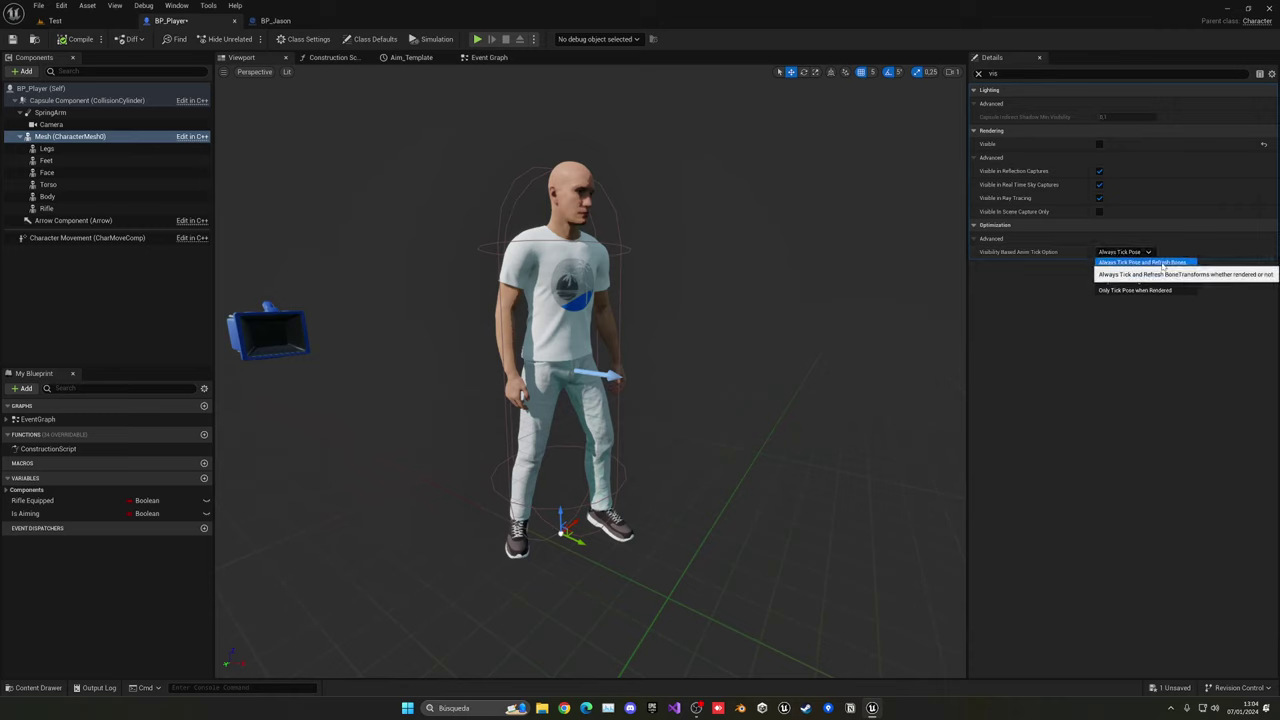
{"action": "left_click", "coordinate": [1160, 262]}
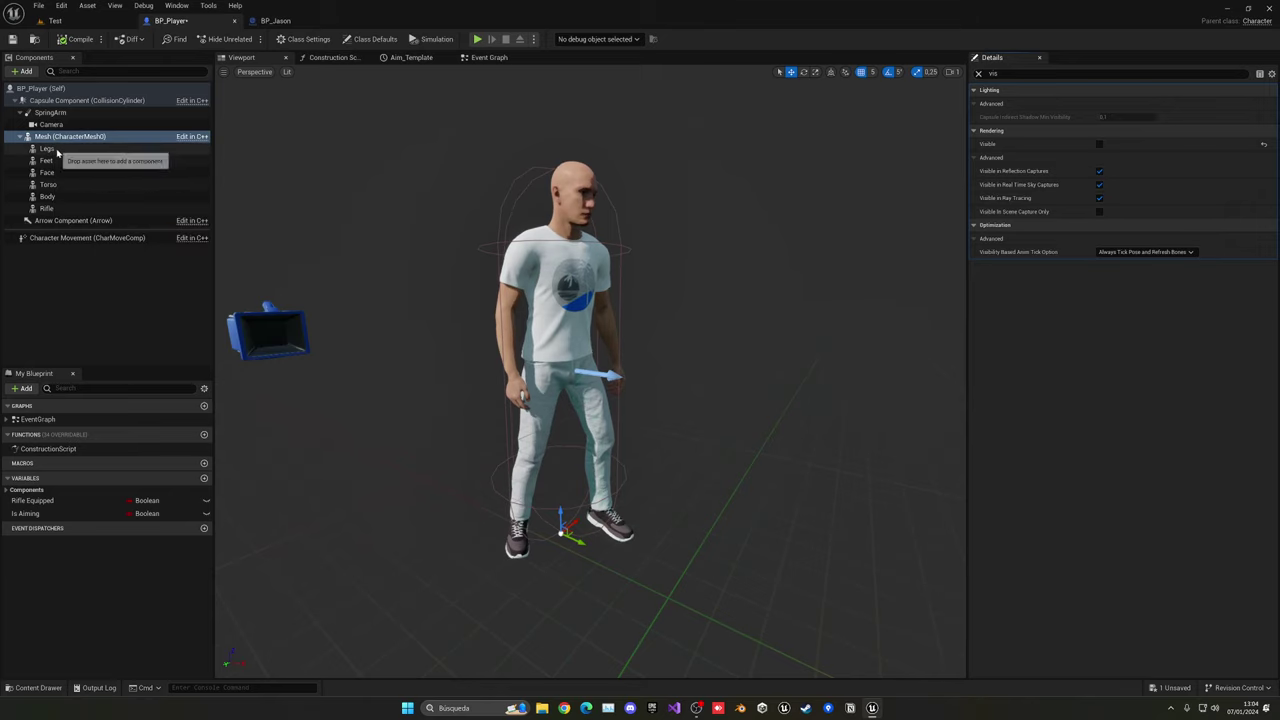
Run the Test level again and move the character in several directions to check Jason's walking animation.
{"action": "left_click", "coordinate": [82, 22]}
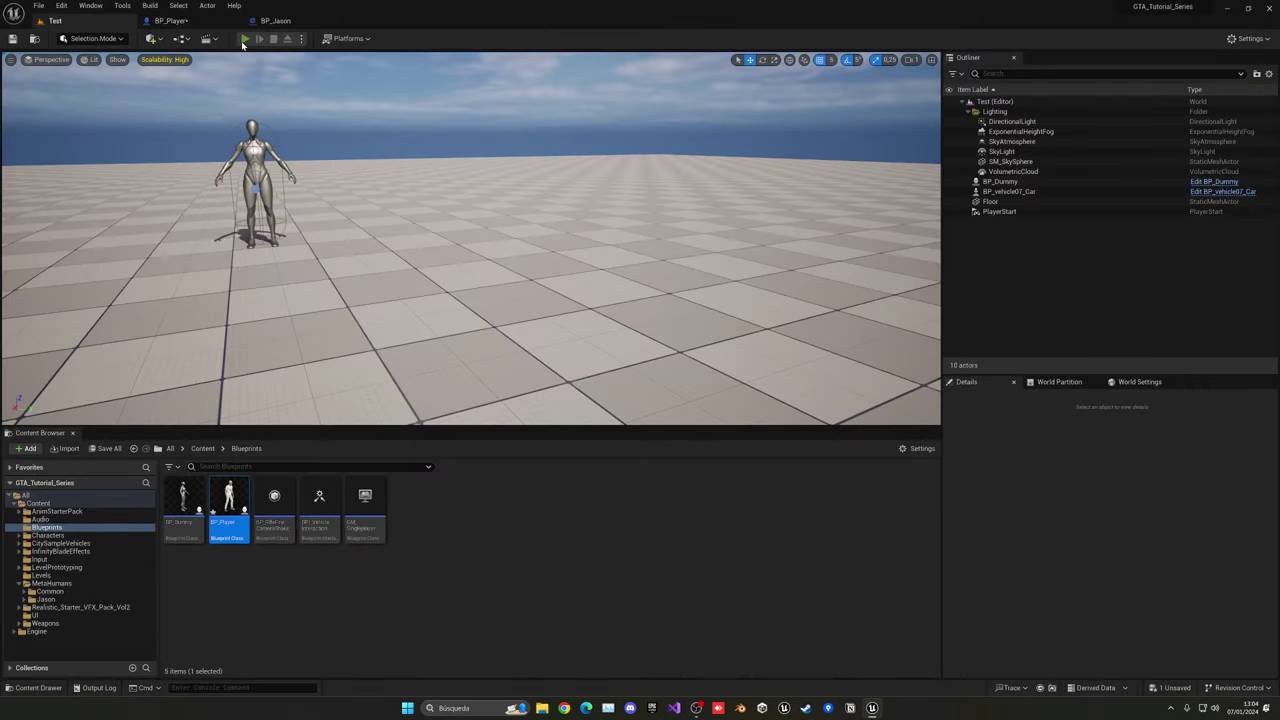
{"action": "left_click", "coordinate": [244, 38]}
{"action": "key", "text": "w"}
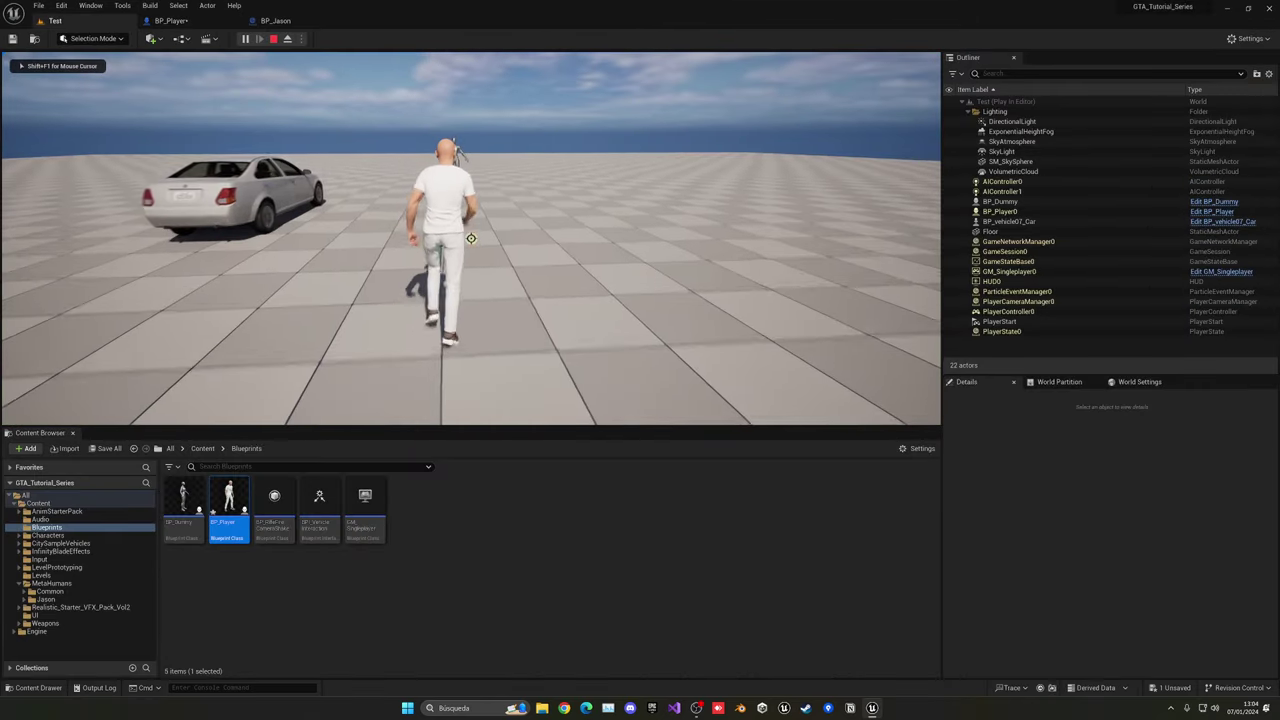
{"action": "key", "text": "d"}
{"action": "key", "text": "s"}
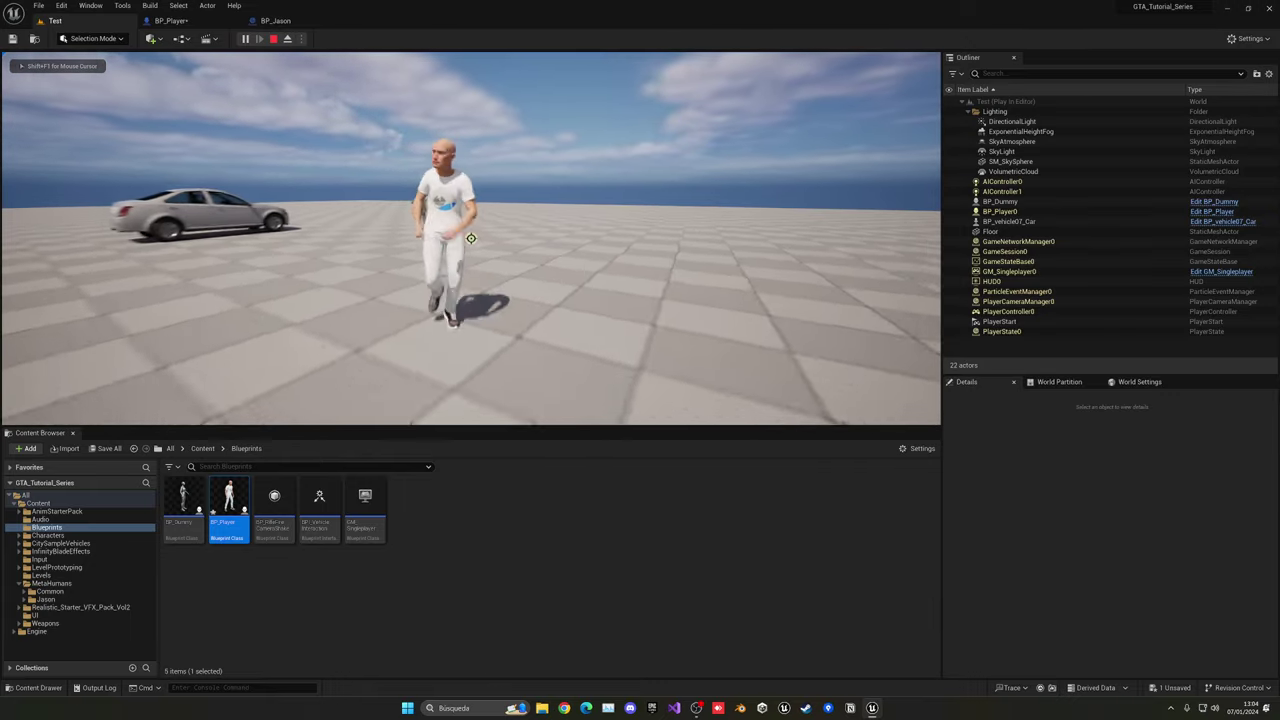
{"action": "key", "text": "a"}
{"action": "key", "text": "w"}
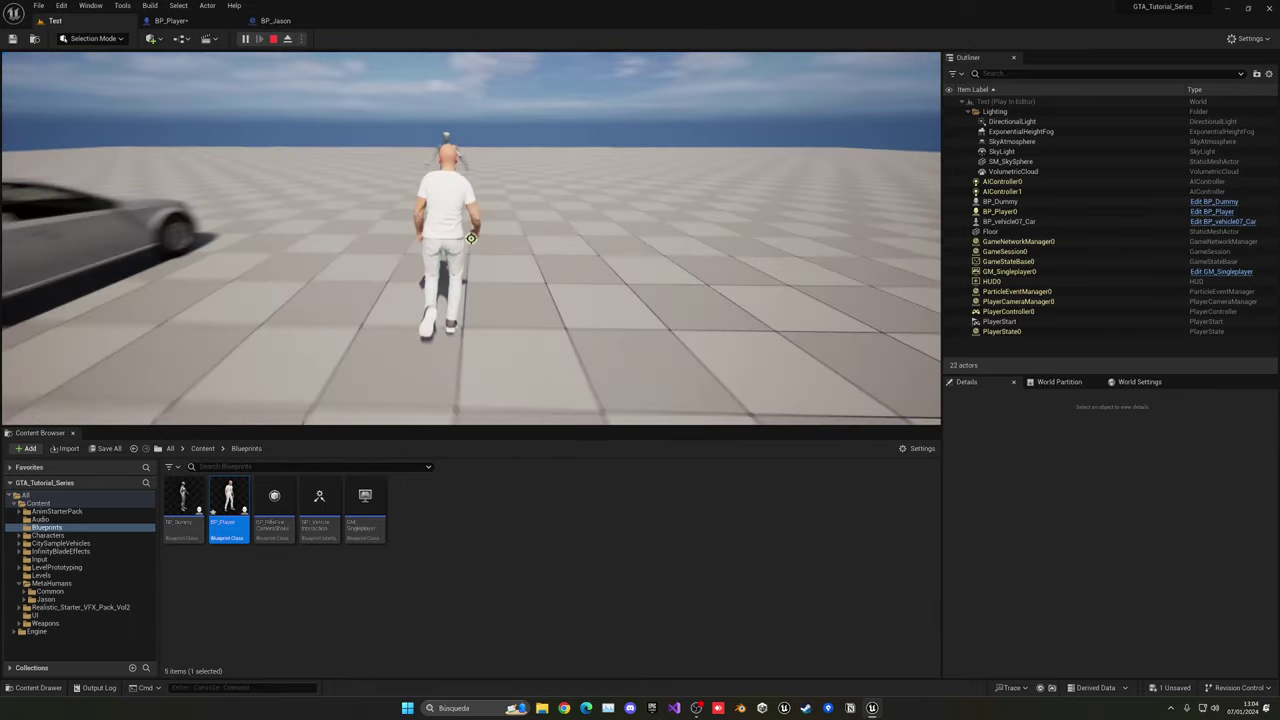
{"action": "key", "text": "Escape"}
Look over the groom components under Face and the LODSync component in BP_Jason, and return to BP_Player.
{"action": "left_click", "coordinate": [170, 20]}
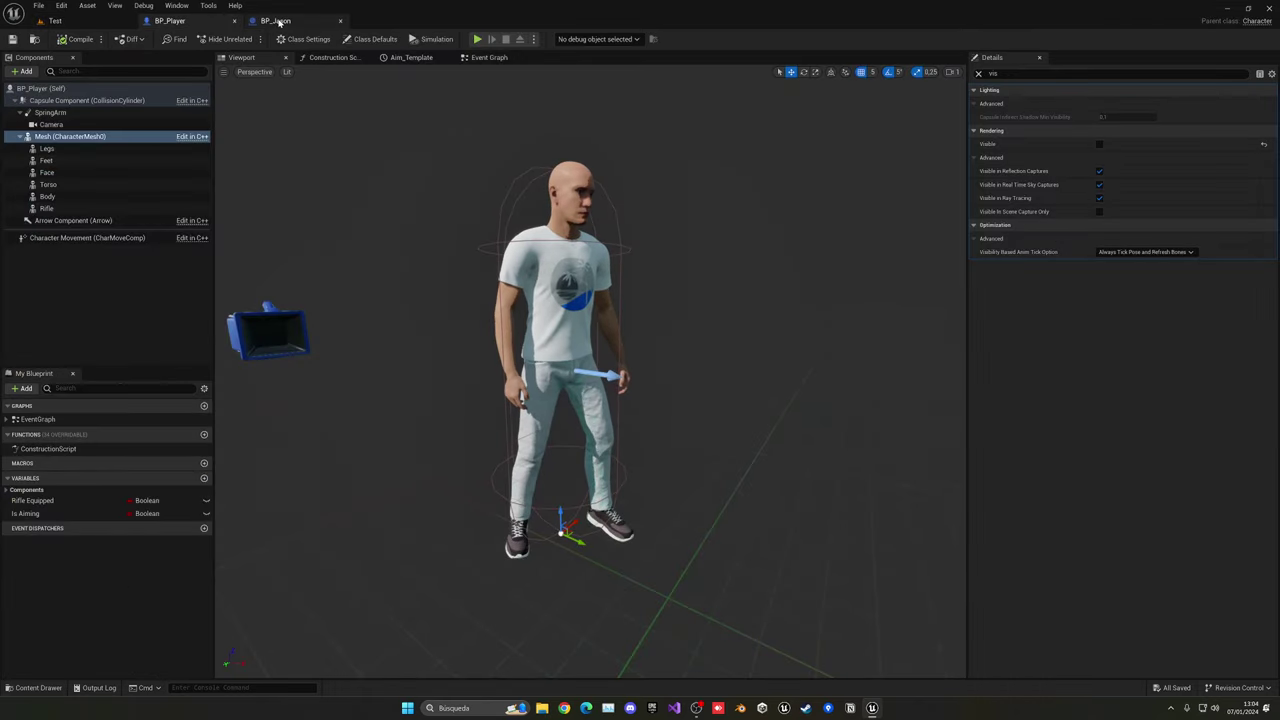
{"action": "left_click", "coordinate": [318, 21]}
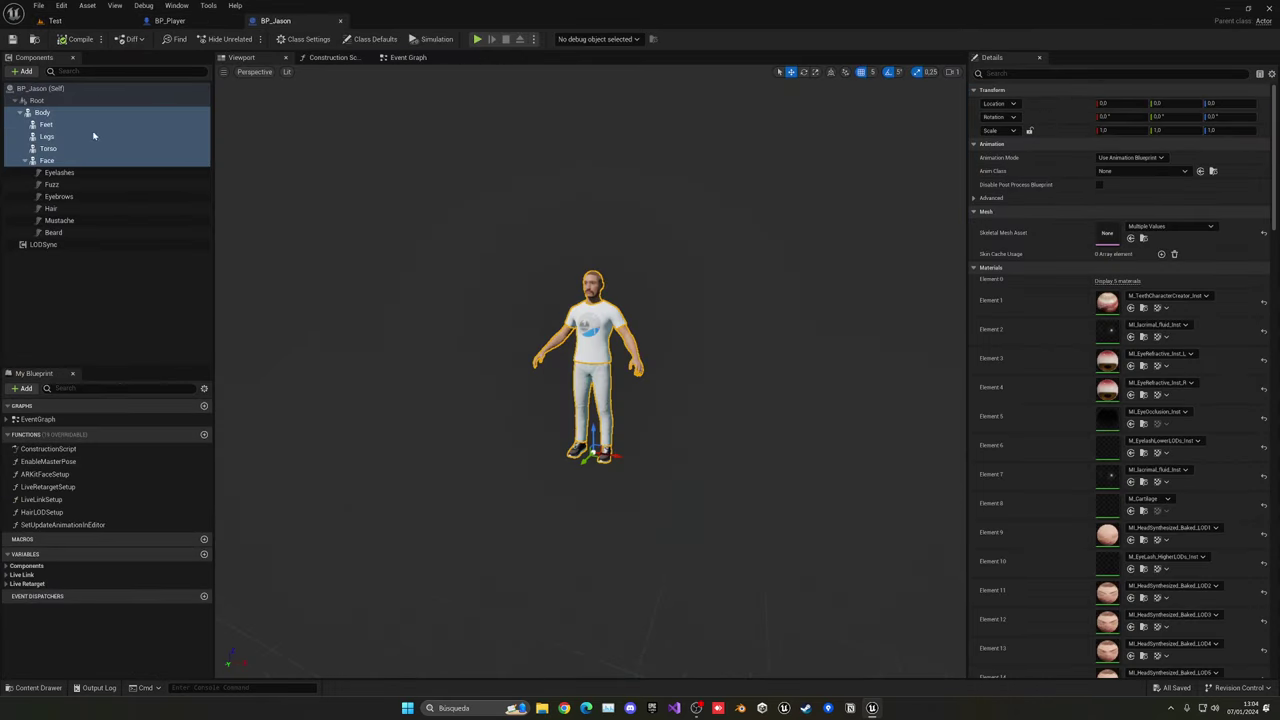
{"action": "left_click", "coordinate": [44, 244]}
{"action": "left_click", "coordinate": [170, 20]}
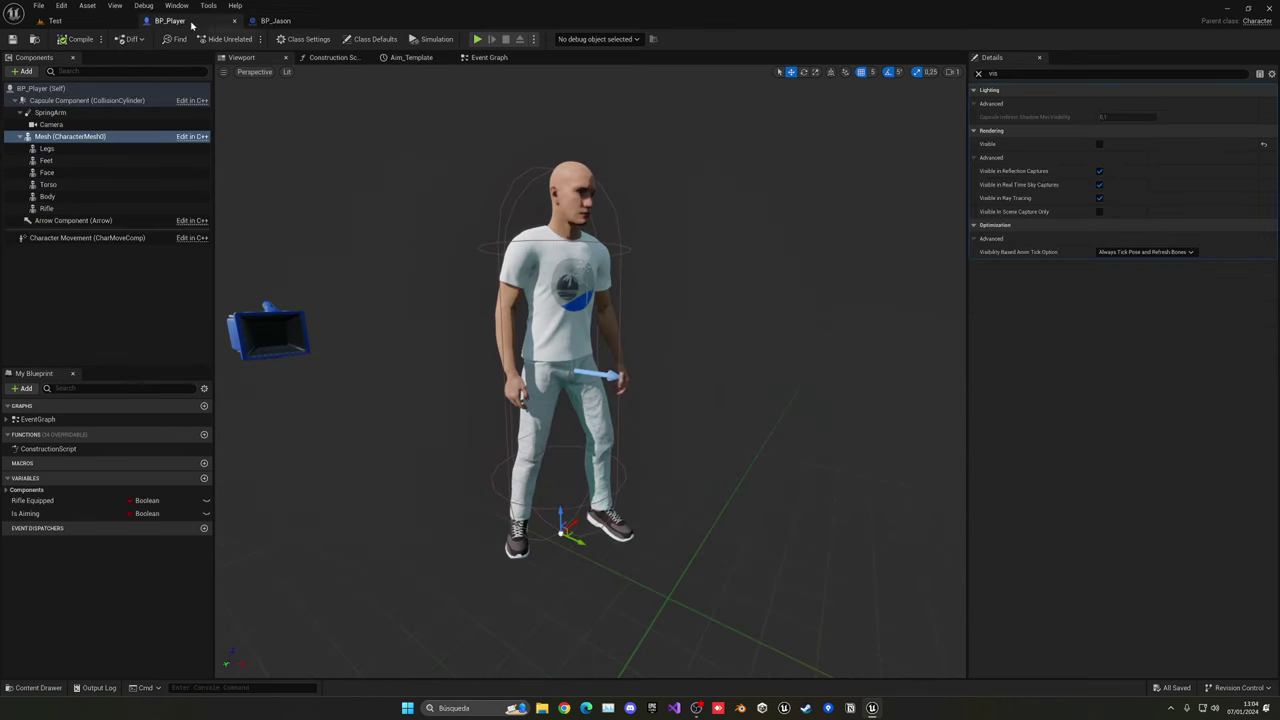
Review how the Mesh and the five body part references feed Set Leader Pose Component in BP_Player's construction script.
{"action": "left_click", "coordinate": [333, 57]}
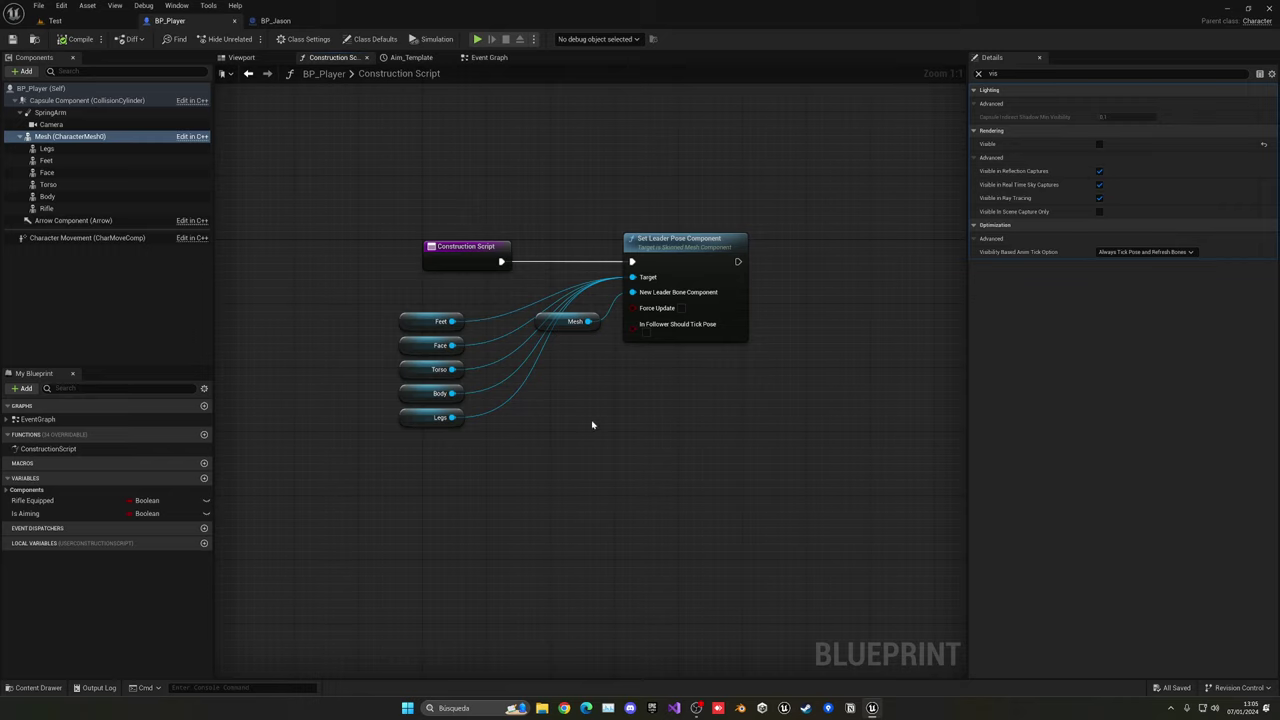
{"action": "left_click", "coordinate": [575, 324]}
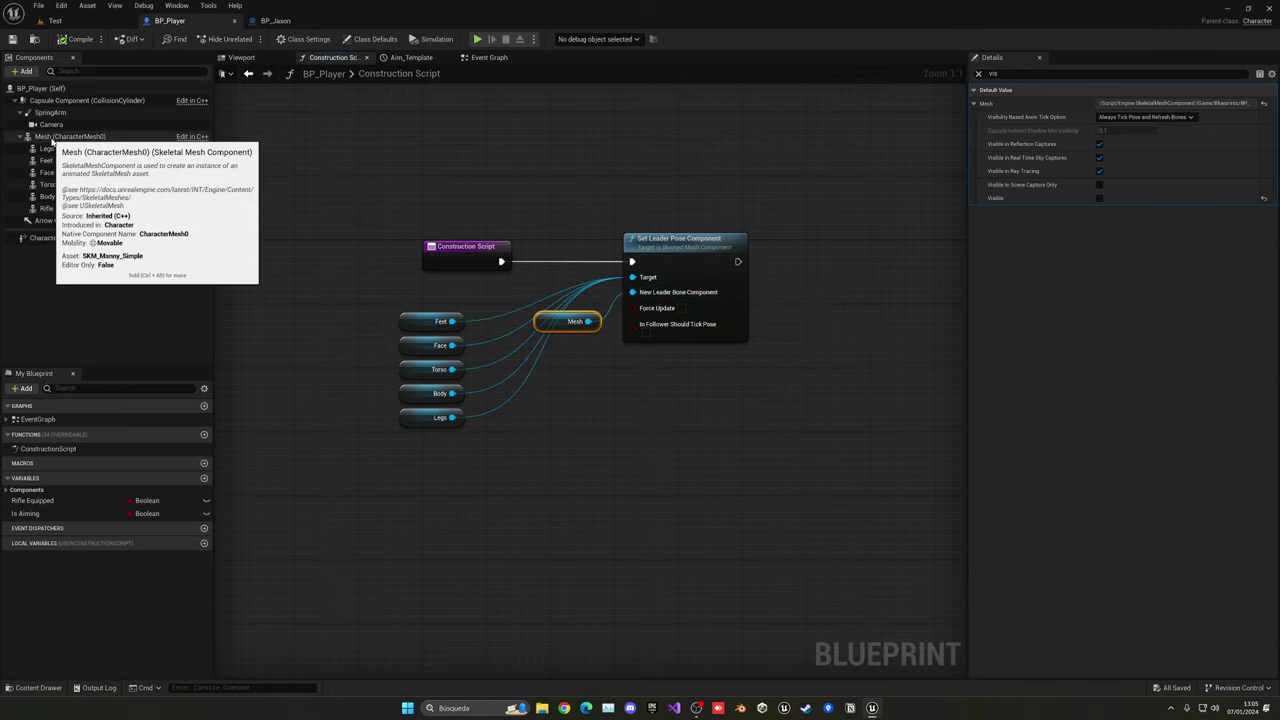
{"action": "left_click_drag", "start_coordinate": [359, 285], "coordinate": [445, 391]}
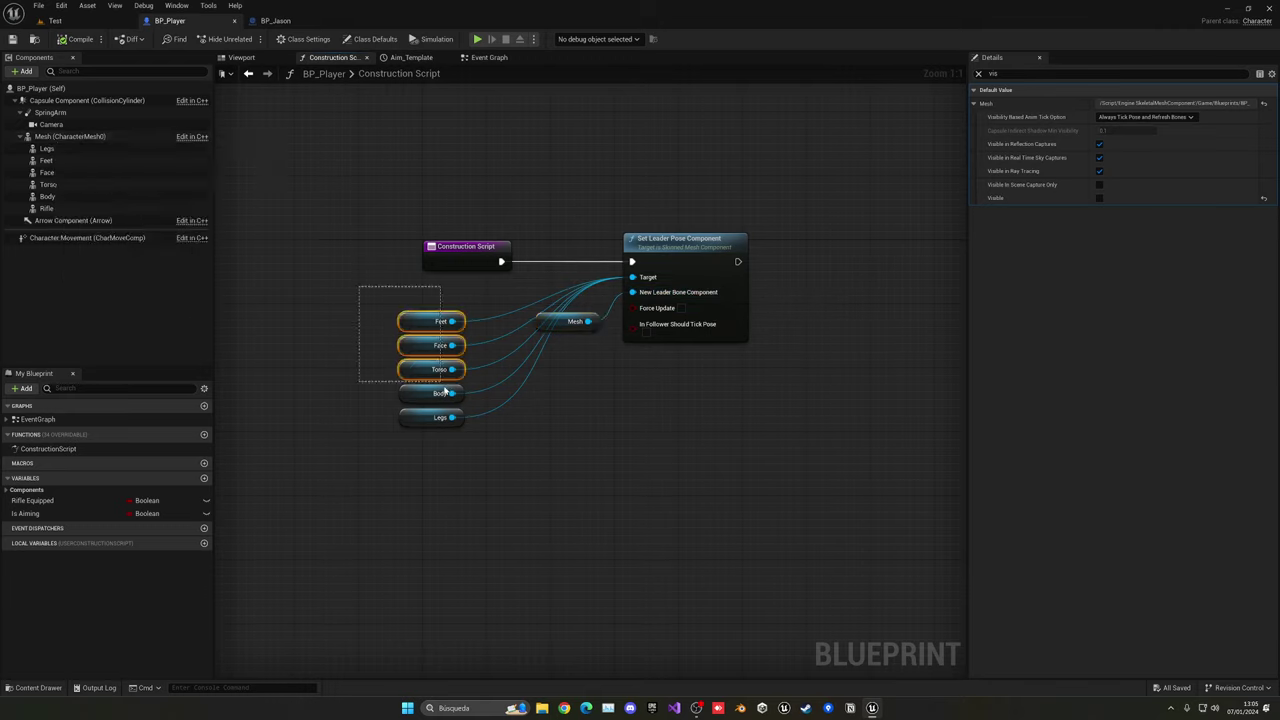
{"action": "left_click_drag", "start_coordinate": [480, 449], "coordinate": [480, 448]}
{"action": "left_click", "coordinate": [479, 446]}
{"action": "left_click_drag", "start_coordinate": [378, 305], "coordinate": [503, 453]}
{"action": "left_click", "coordinate": [503, 452]}
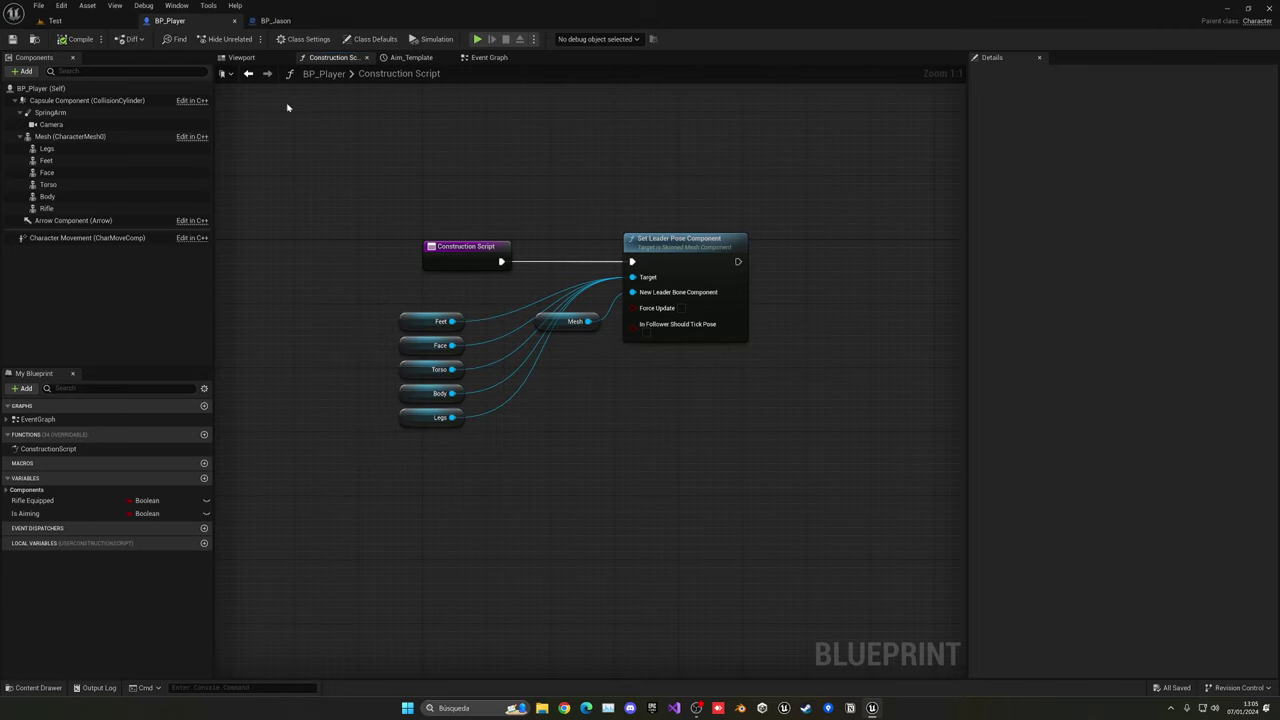
{"action": "left_click", "coordinate": [241, 57]}
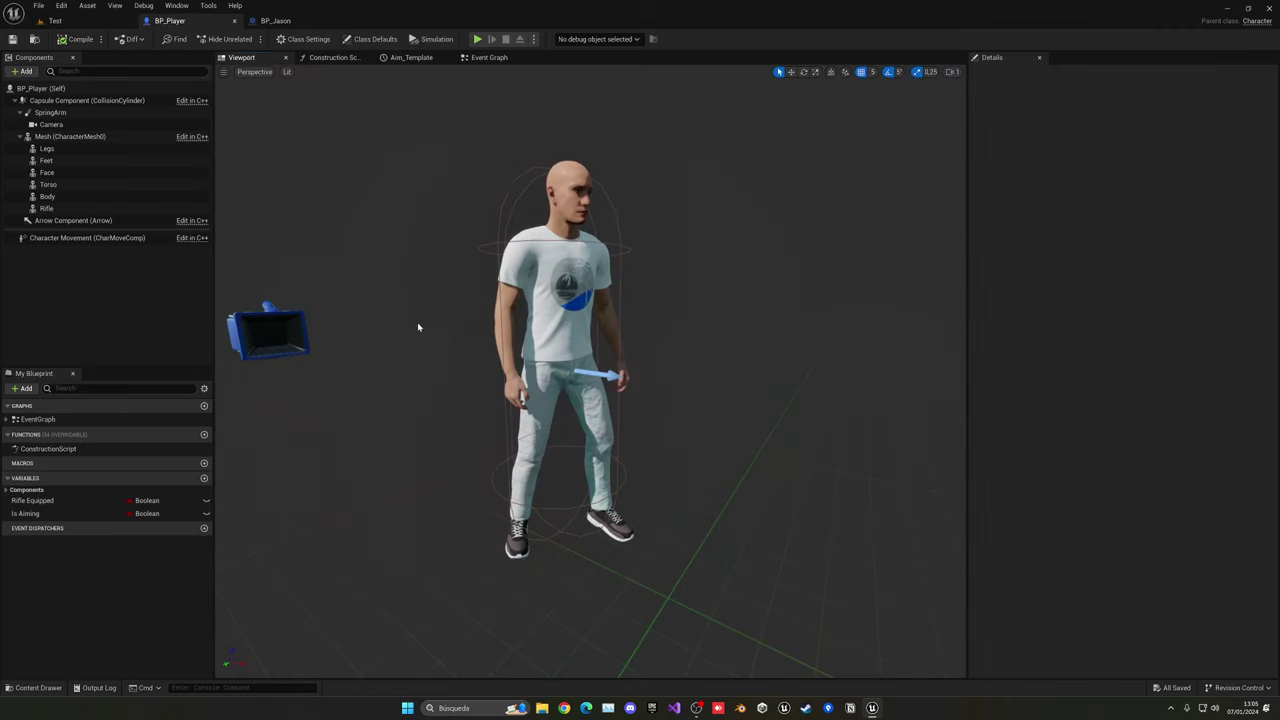
Copy the Eyelashes, Fuzz, Eyebrows, Hair, Mustache and Beard groom components from BP_Jason into BP_Player and attach them under Face.
{"action": "left_click", "coordinate": [97, 161]}
{"action": "left_click", "coordinate": [978, 73]}
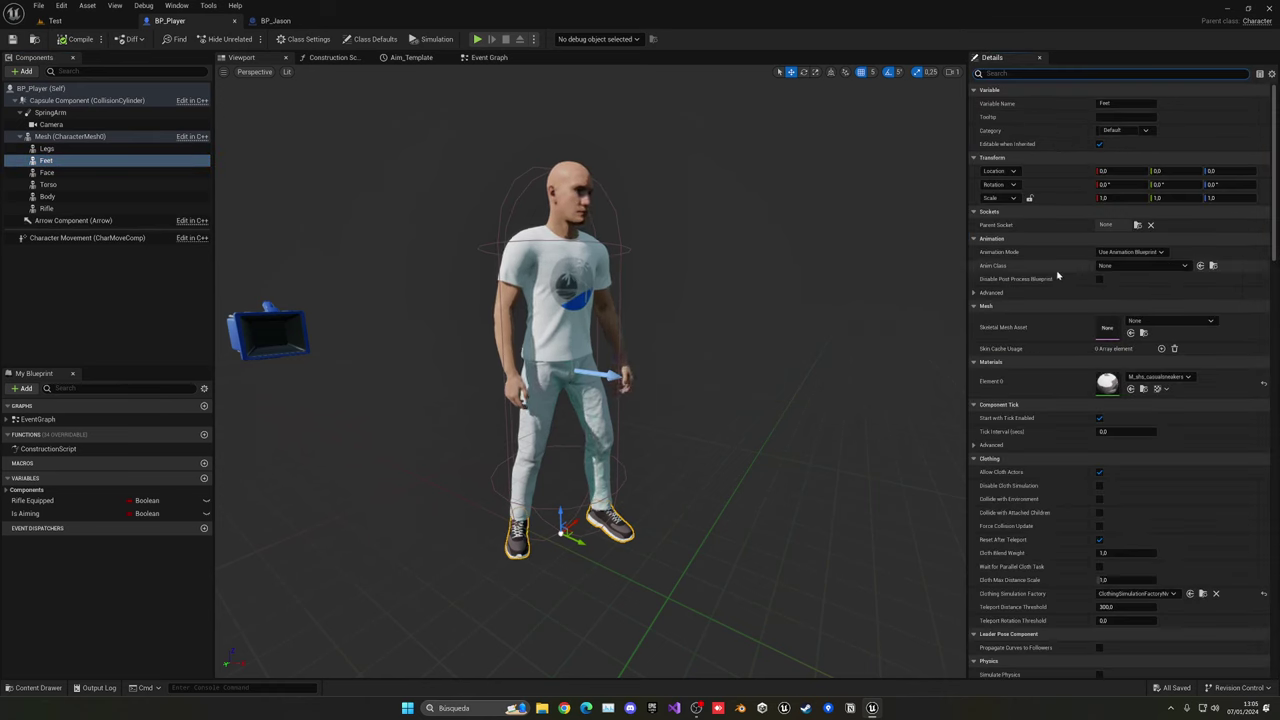
{"action": "left_click", "coordinate": [275, 20]}
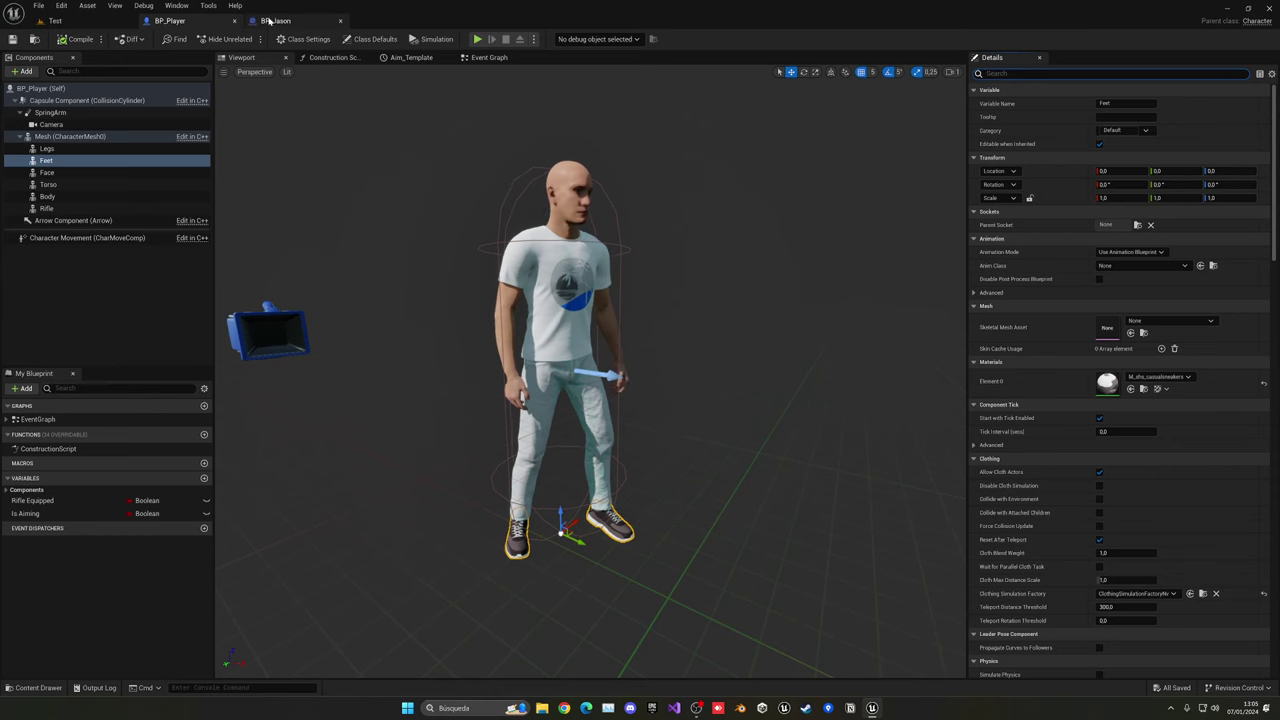
{"action": "left_click", "coordinate": [57, 172]}
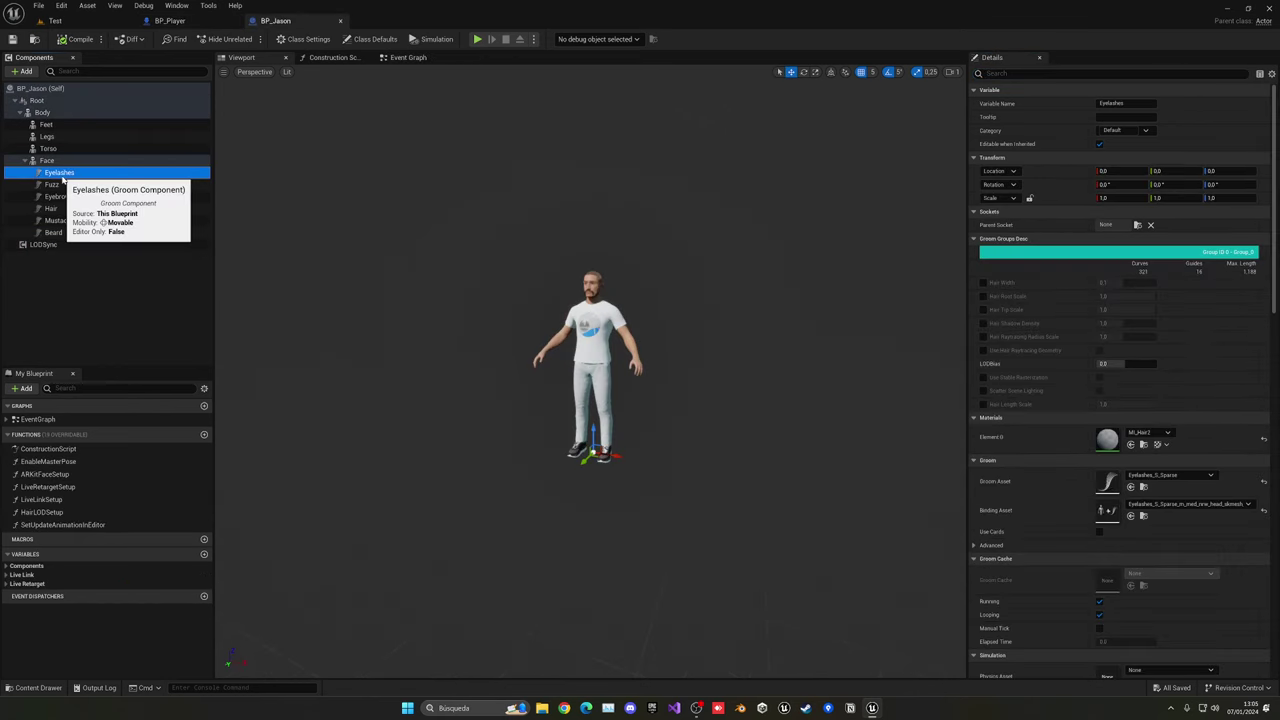
{"action": "left_click", "coordinate": [60, 232], "text": "shift"}
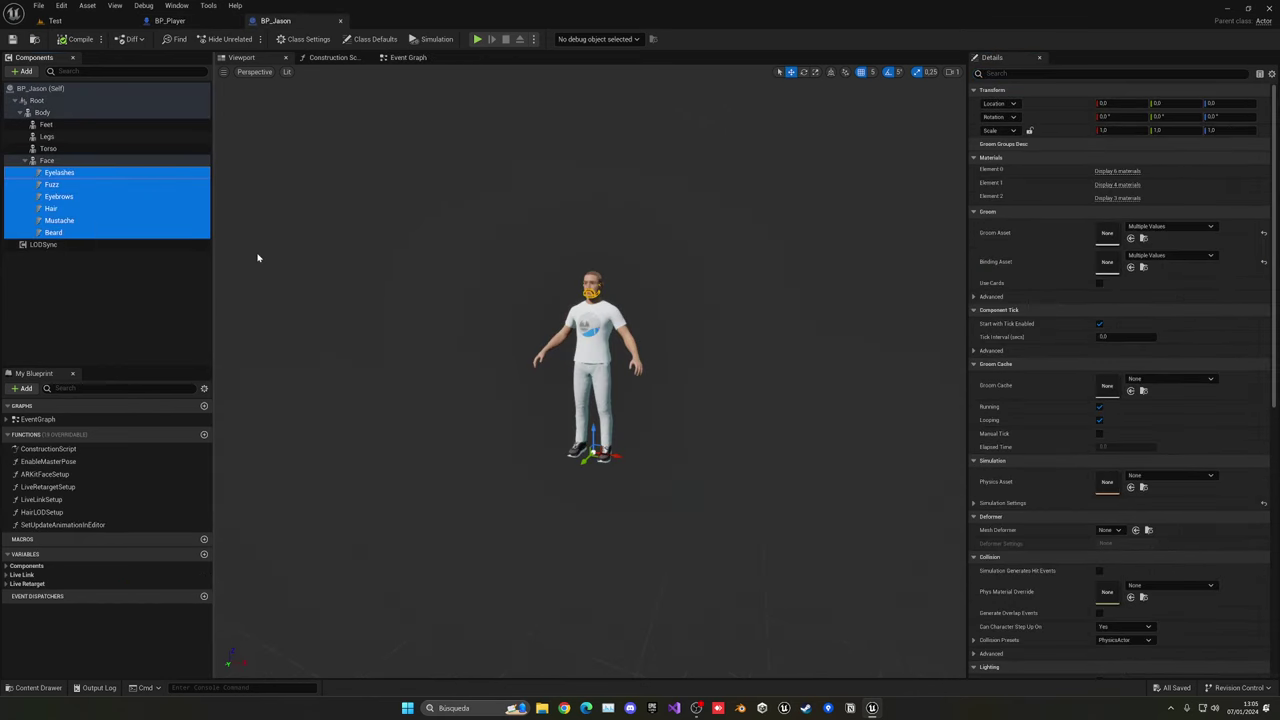
{"action": "left_click", "coordinate": [58, 172]}
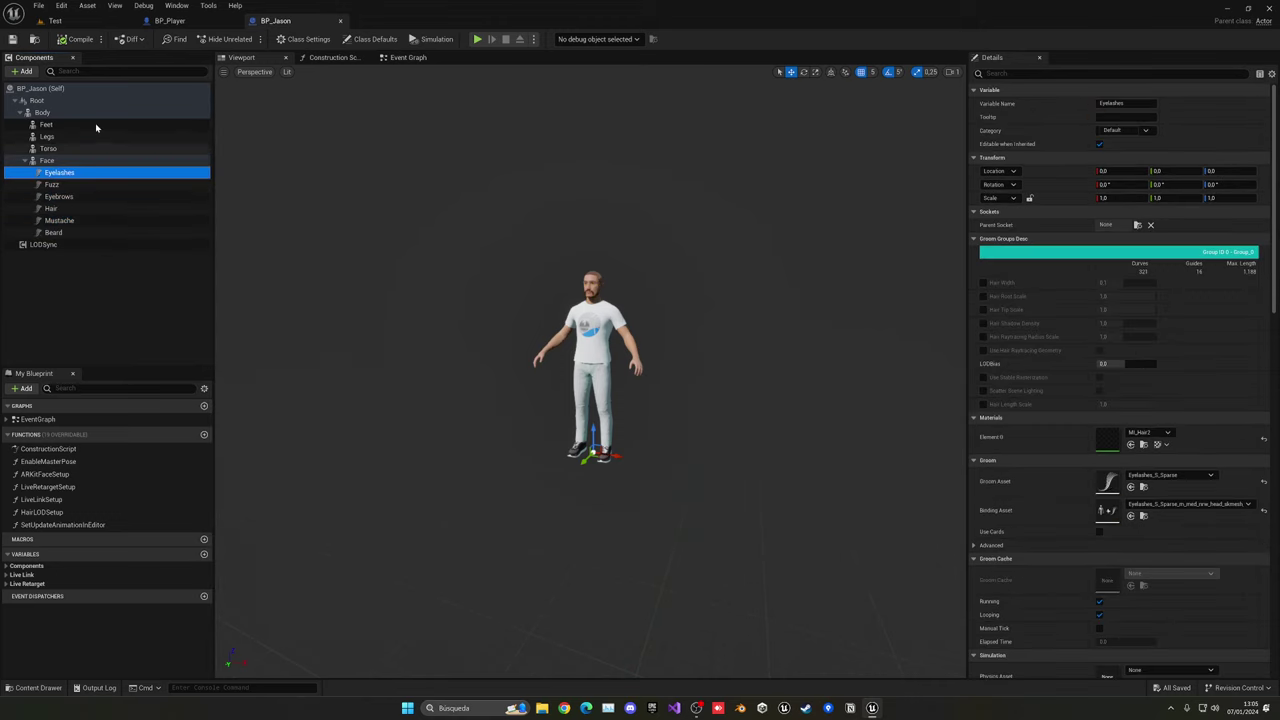
{"action": "left_click", "coordinate": [170, 21]}
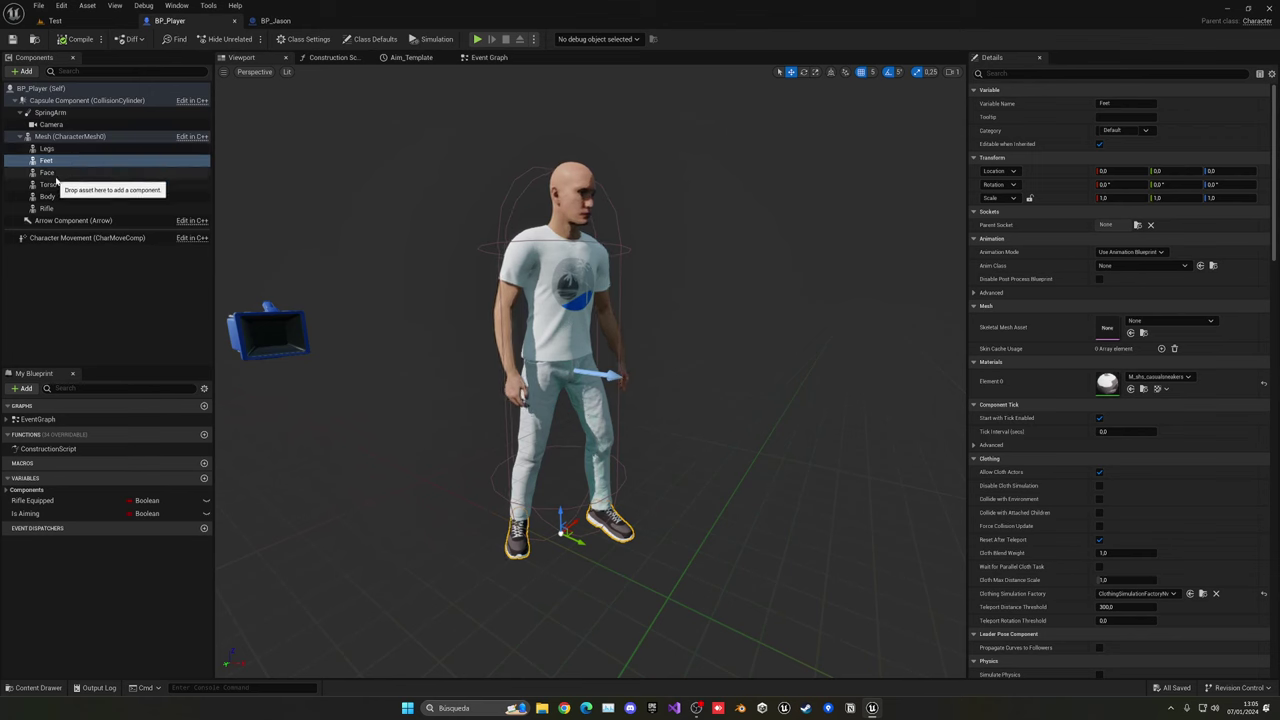
{"action": "left_click", "coordinate": [57, 174]}
{"action": "key", "text": "ctrl+v"}
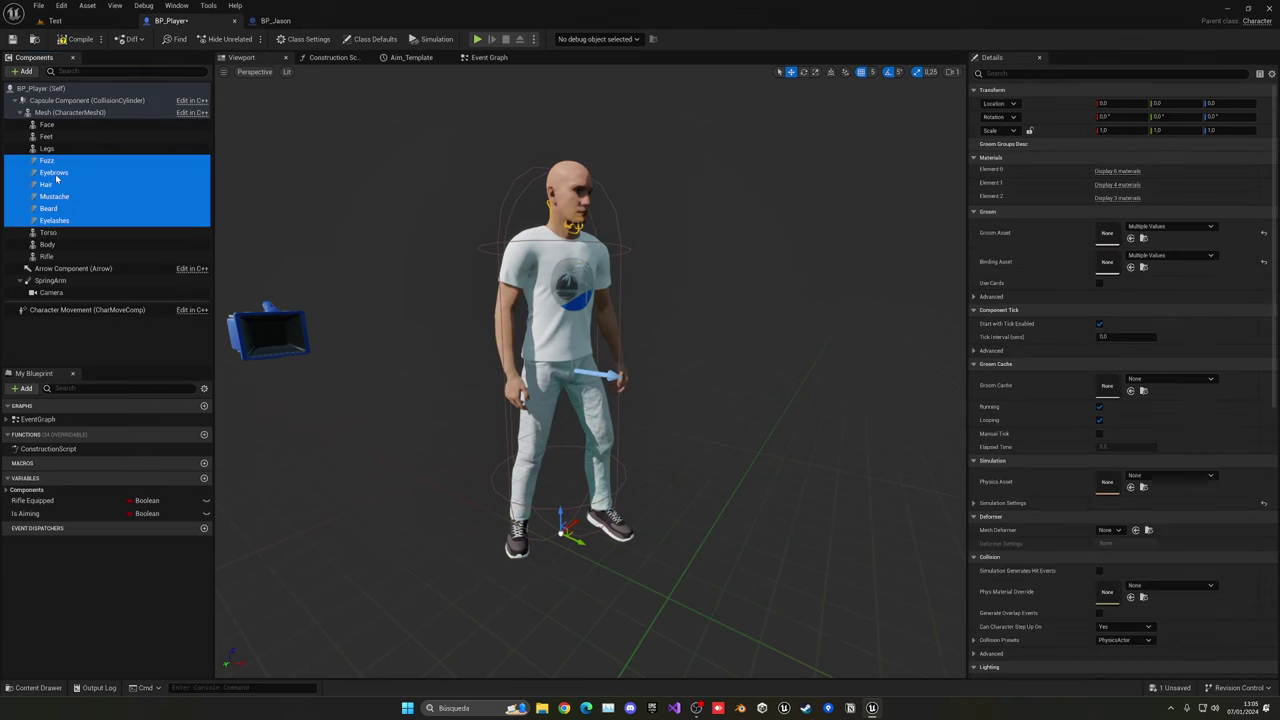
{"action": "left_click_drag", "start_coordinate": [47, 177], "coordinate": [48, 125]}
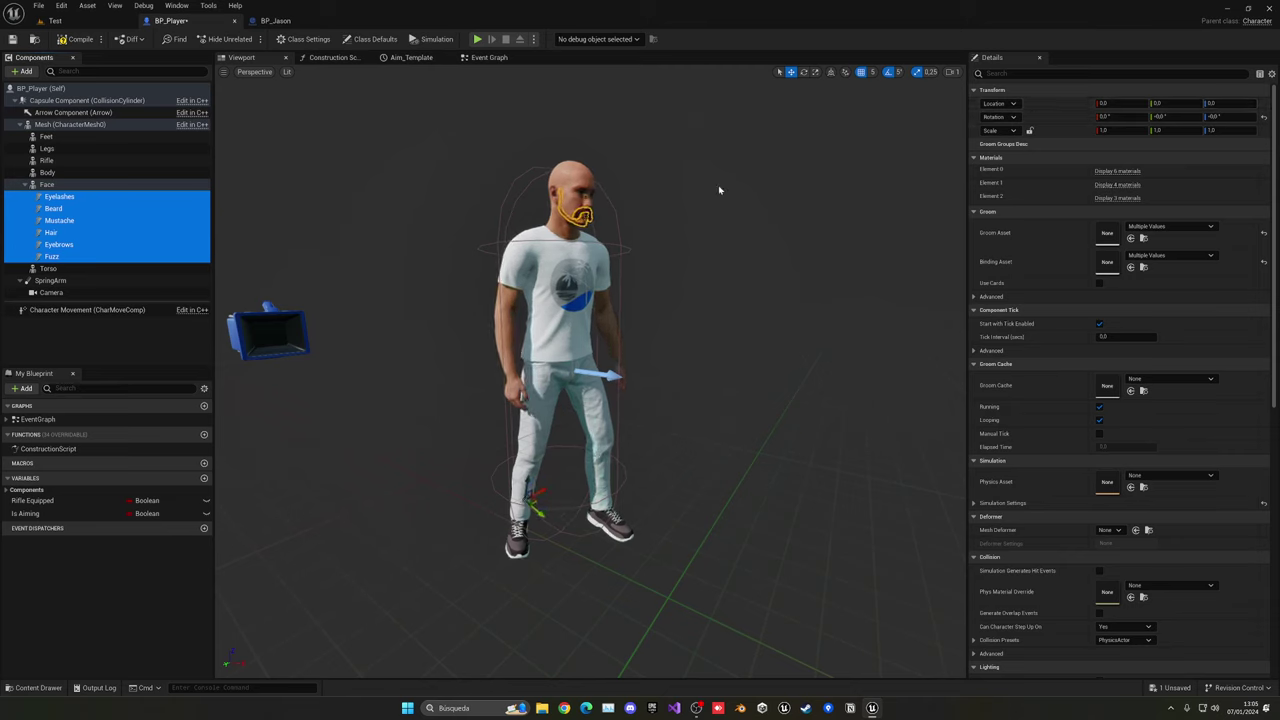
Examine the character's face and hair from near and far in the BP_Player viewport.
{"action": "left_click", "coordinate": [103, 197]}
{"action": "right_click_drag", "start_coordinate": [777, 194], "coordinate": [787, 140]}
{"action": "key", "text": "w"}
{"action": "mouse_move", "coordinate": [413, 197]}
{"action": "right_mouse_down"}
{"action": "mouse_move", "coordinate": [400, 187]}
{"action": "mouse_move", "coordinate": [413, 197]}
{"action": "right_mouse_up"}
{"action": "key", "text": "s"}
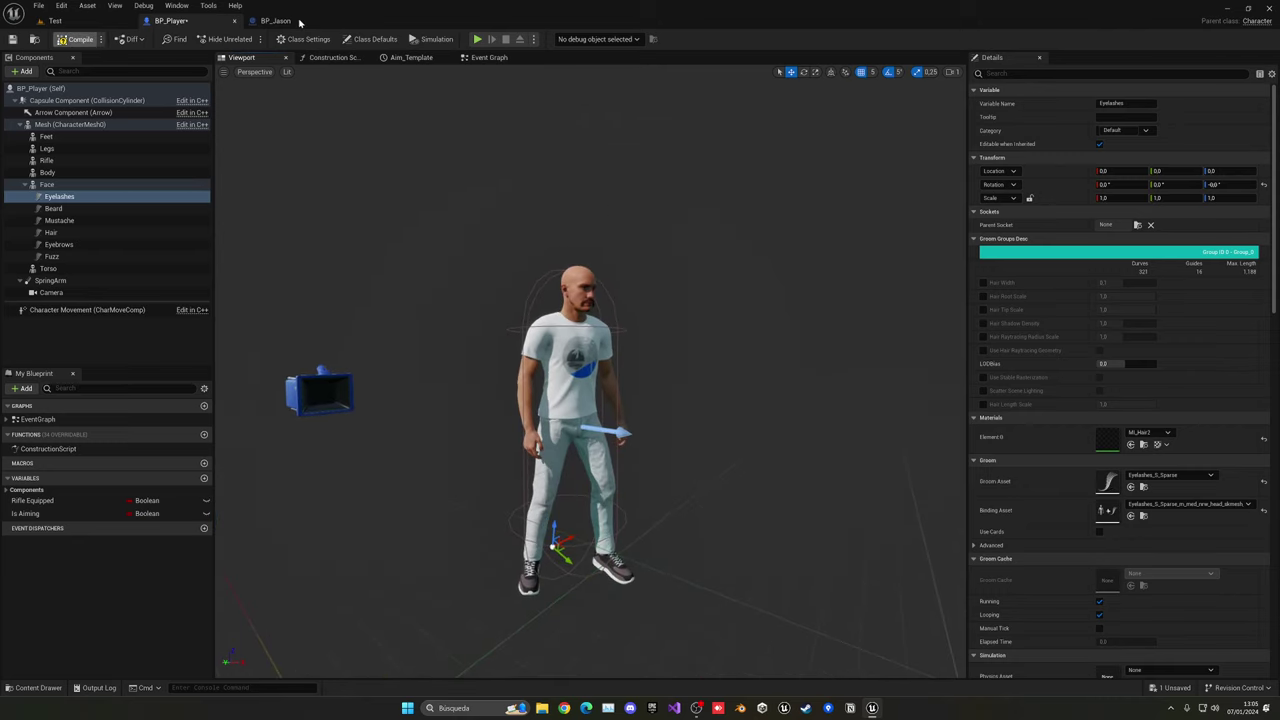
{"action": "right_click_drag", "start_coordinate": [513, 297], "coordinate": [510, 290]}
{"action": "key", "text": "s"}
{"action": "key", "text": "w"}
{"action": "left_click_drag", "start_coordinate": [513, 290], "coordinate": [513, 310]}
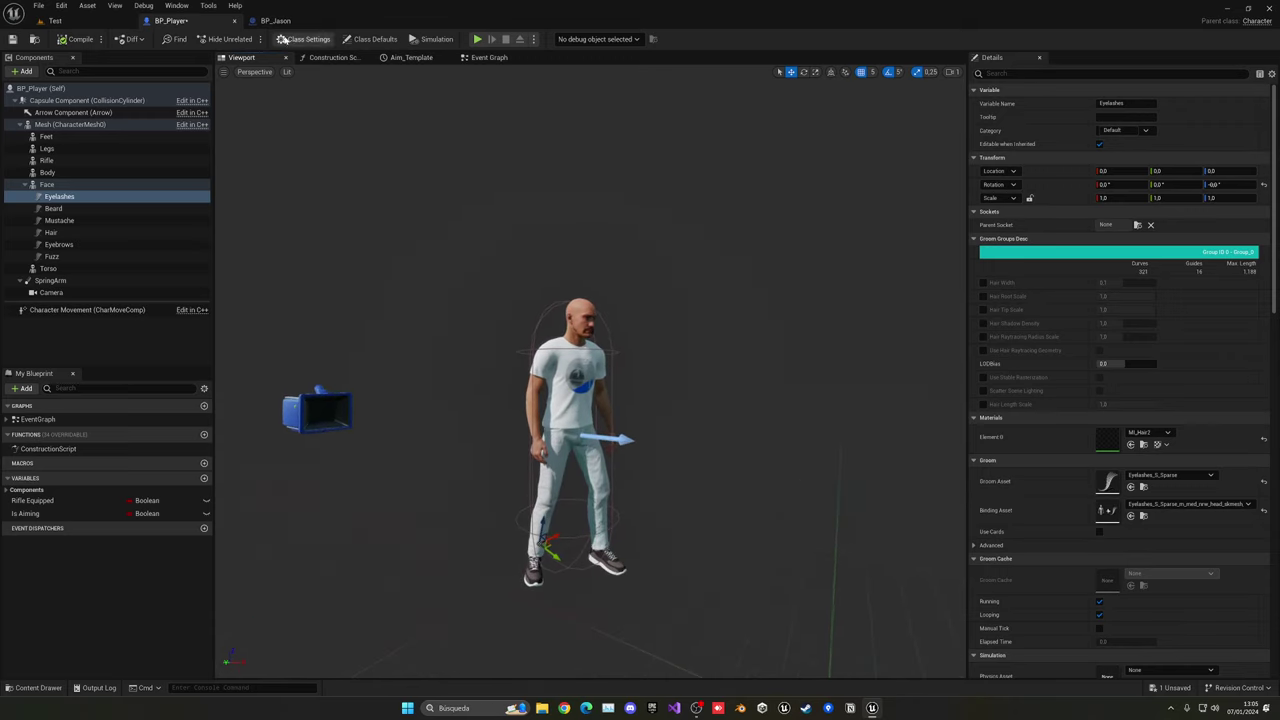
Copy the LODSync component from BP_Jason into BP_Player, return to the Test level and save everything.
{"action": "left_click", "coordinate": [275, 20]}
{"action": "left_click", "coordinate": [60, 244]}
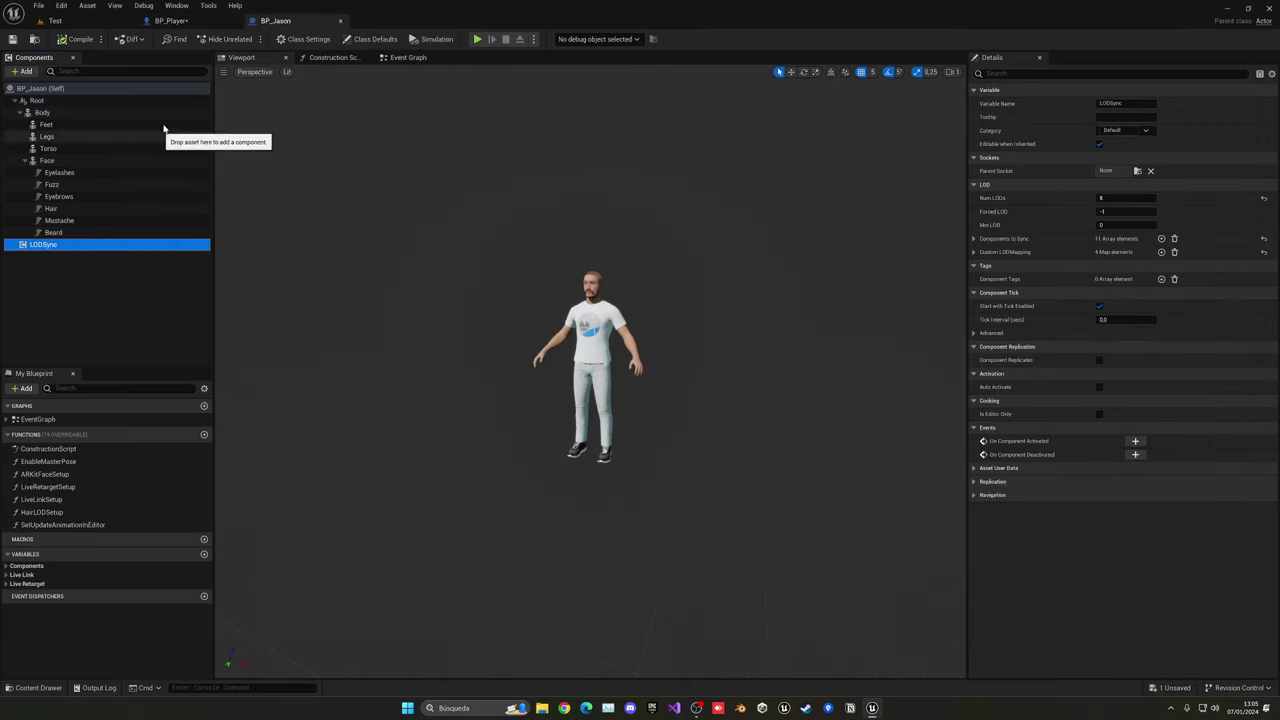
{"action": "left_click", "coordinate": [170, 20]}
{"action": "left_click", "coordinate": [71, 311]}
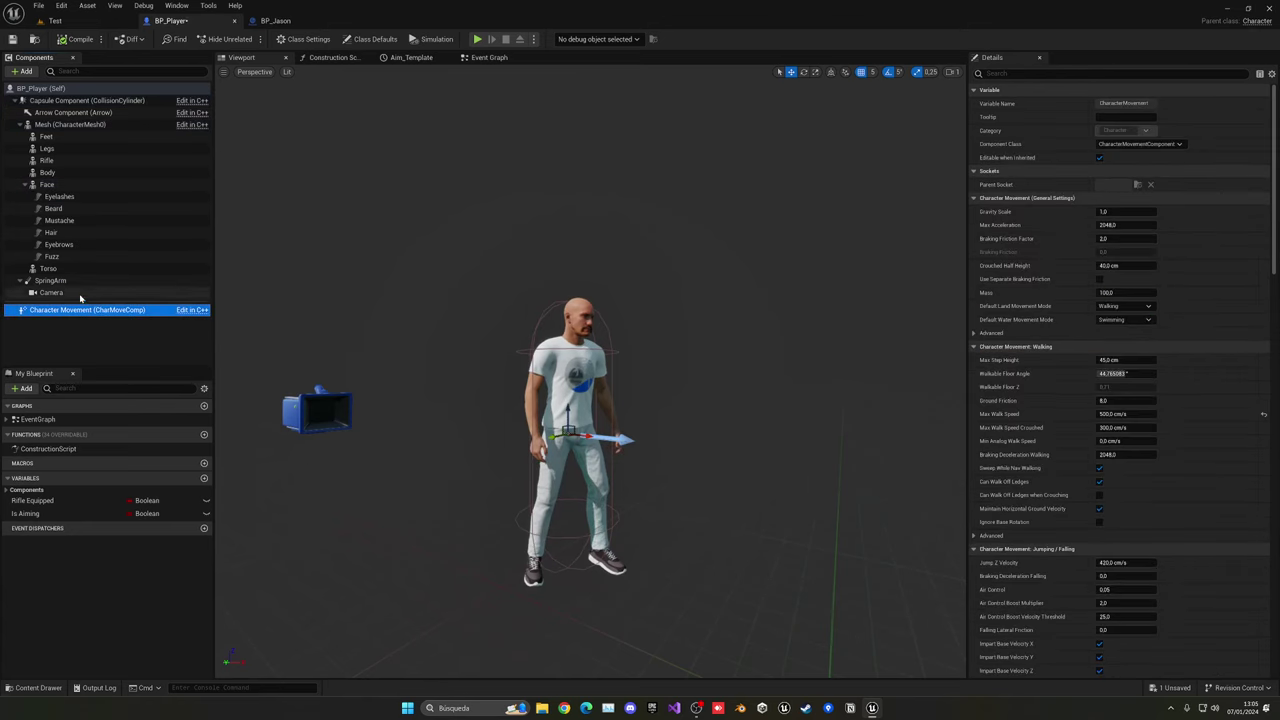
{"action": "left_click", "coordinate": [98, 283]}
{"action": "key", "text": "ctrl+v"}
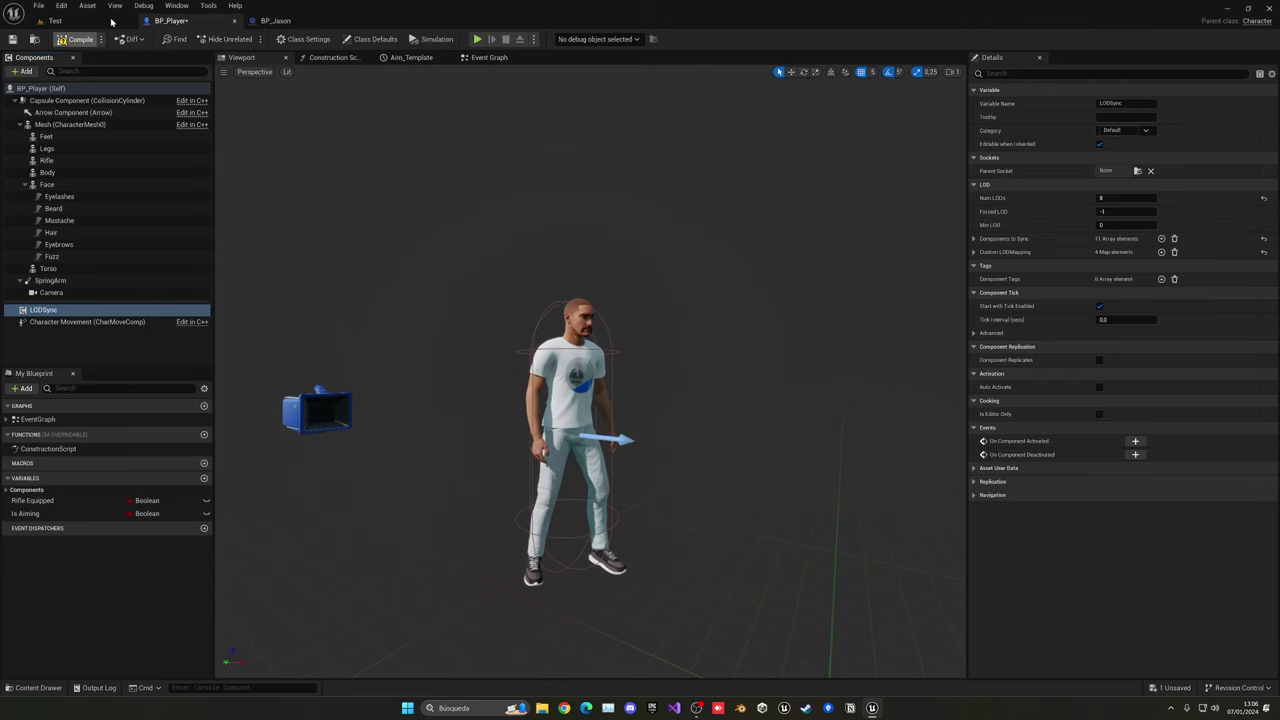
{"action": "left_click", "coordinate": [110, 21]}
{"action": "key", "text": "ctrl+shift+s"}
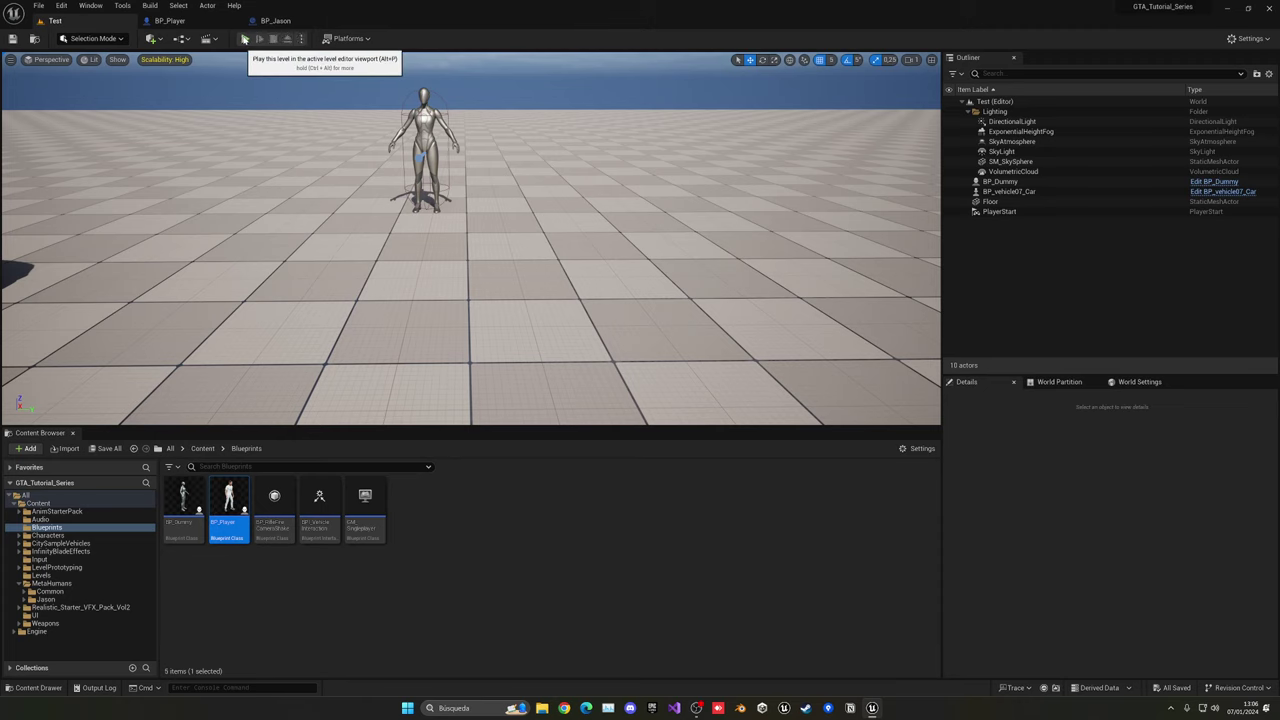
Run the Test level, move the character around and aim several times to check Jason's hair, beard and animations.
{"action": "left_click", "coordinate": [246, 39]}
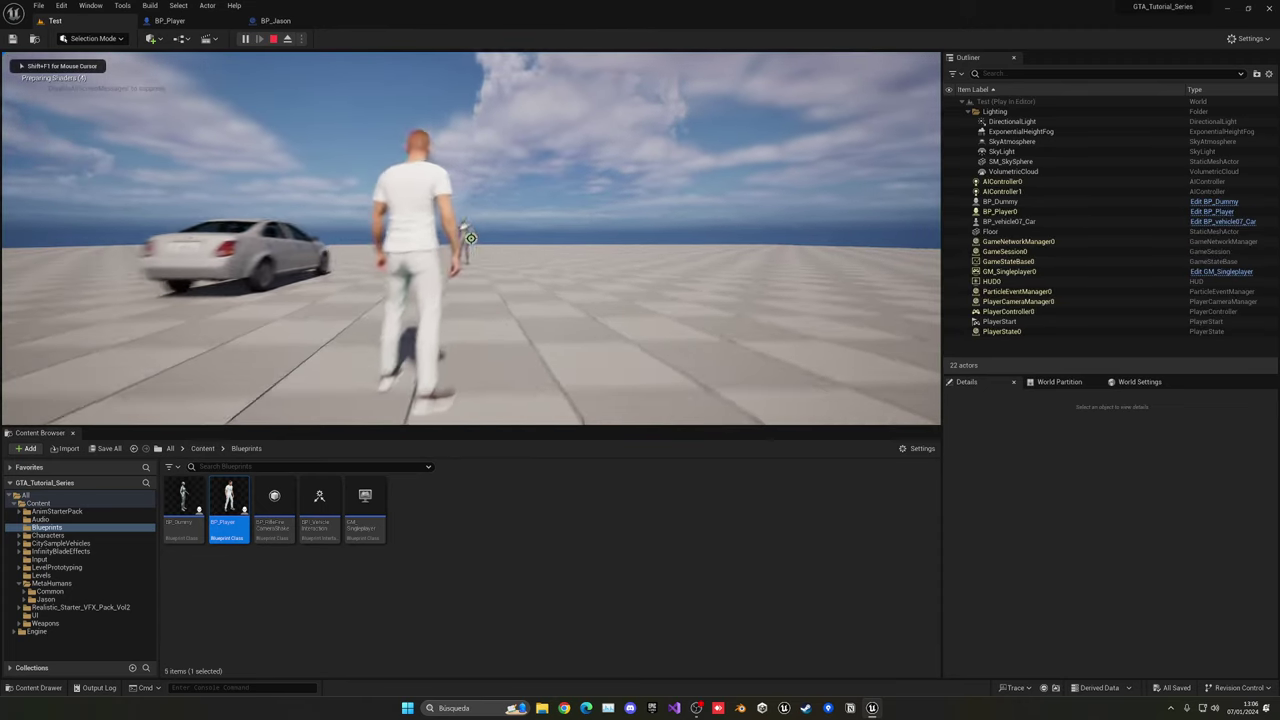
{"action": "mouse_move", "coordinate": [470, 238]}
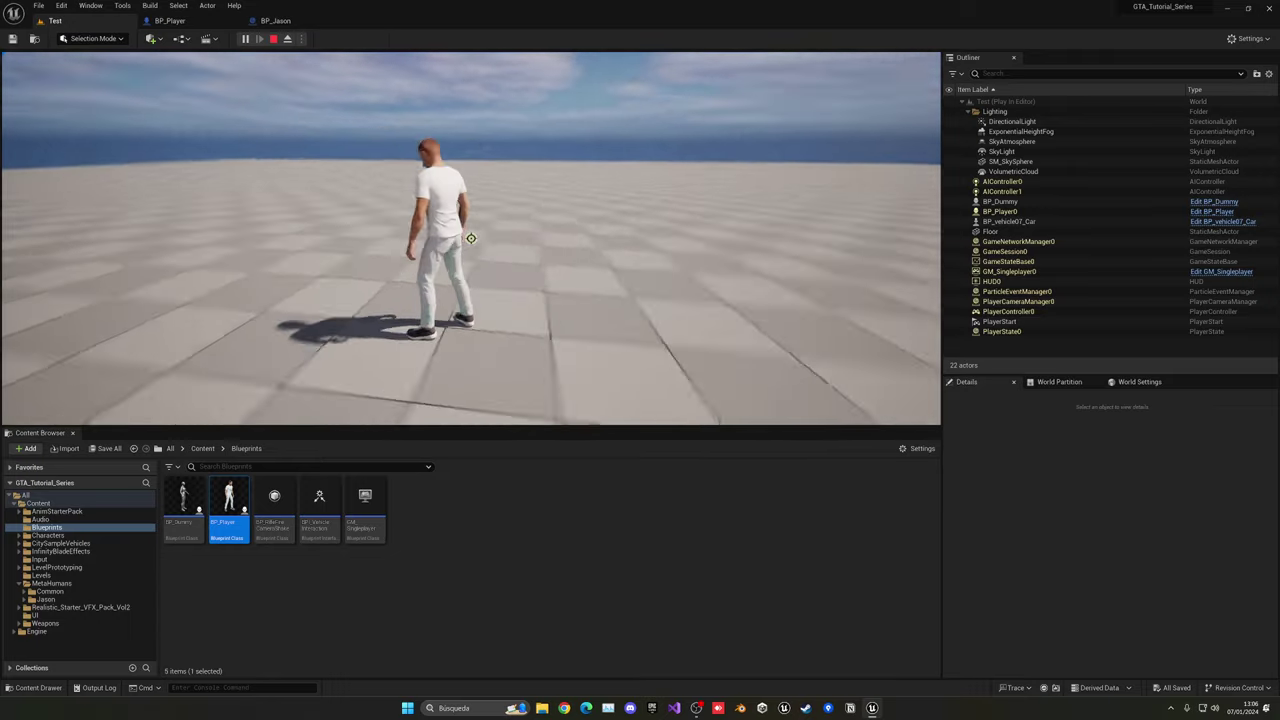
{"action": "key", "text": "w"}
{"action": "key", "text": "s"}
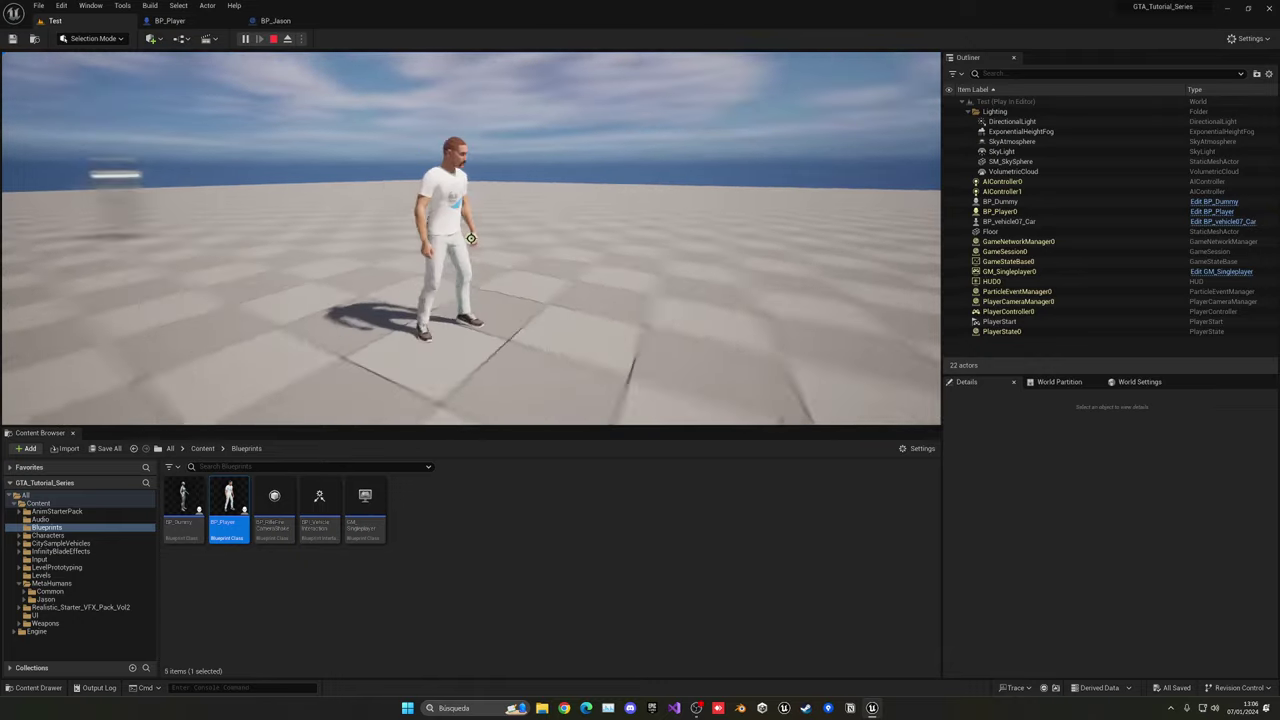
{"action": "key", "text": "w"}
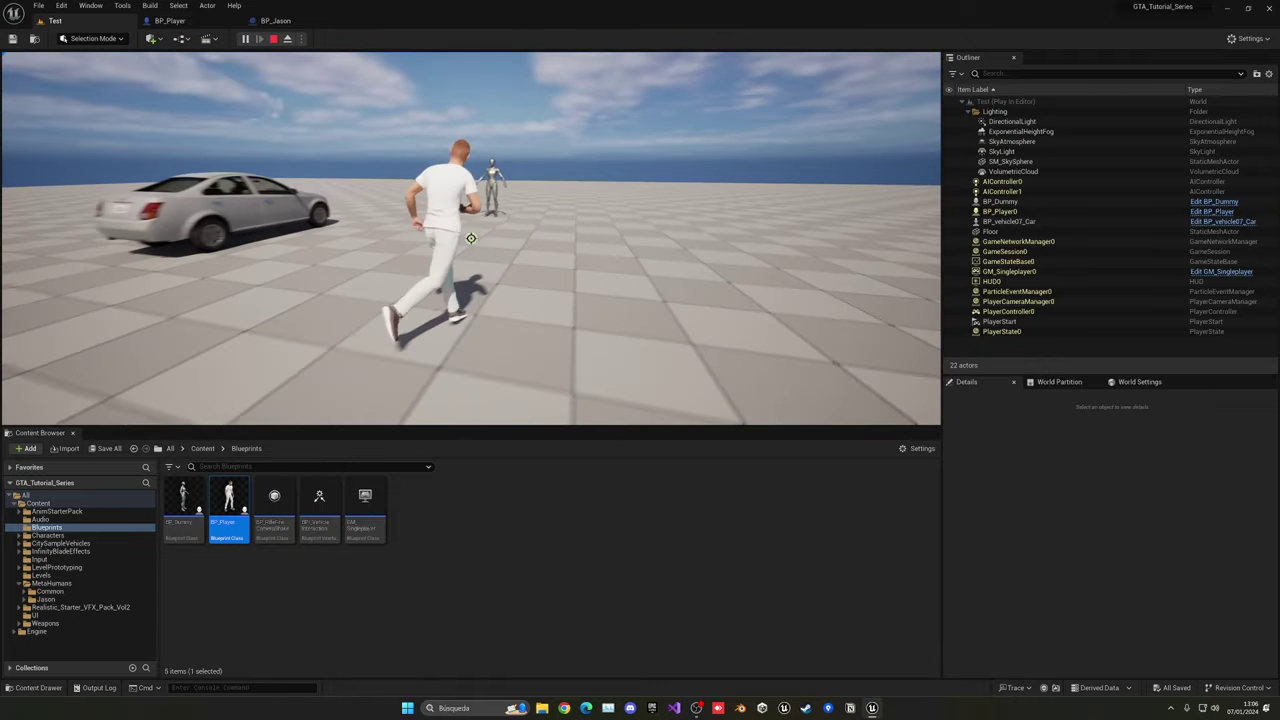
{"action": "right_click", "coordinate": [471, 238]}
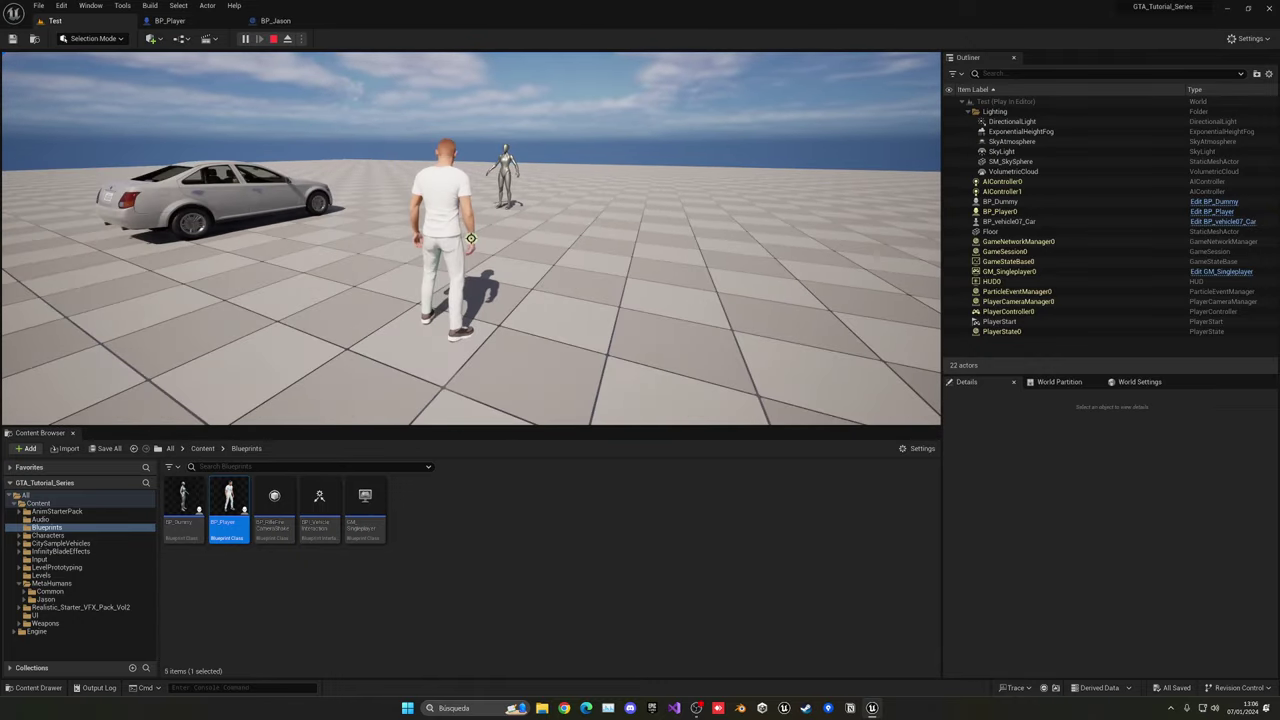
{"action": "right_click", "coordinate": [471, 238]}
{"action": "right_click", "coordinate": [471, 238]}
{"action": "key", "text": "w"}
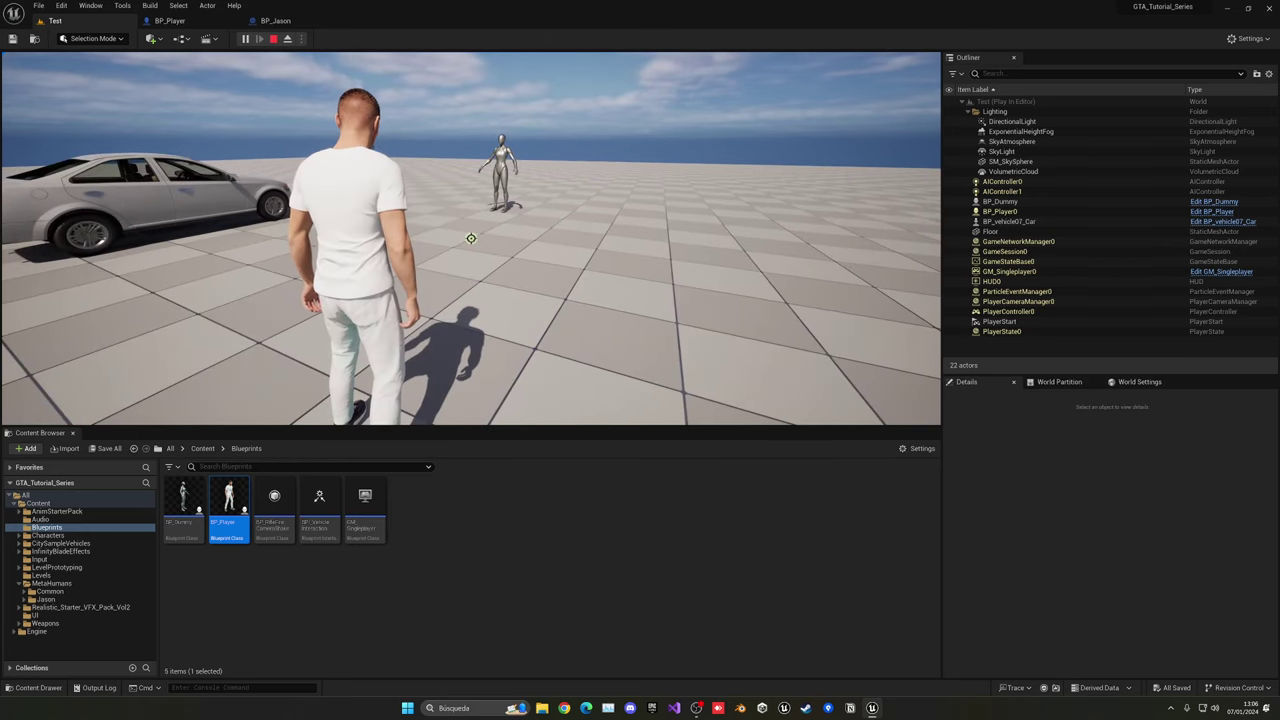
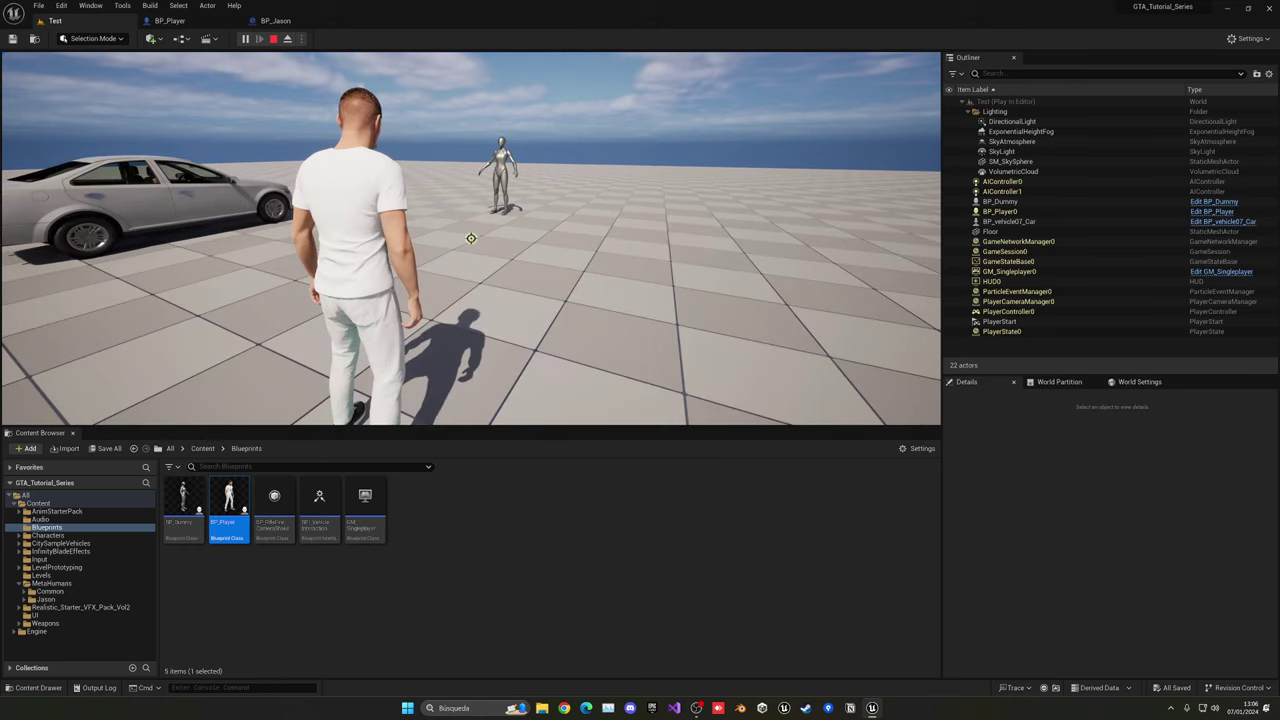
Stop the play test and set Num LODs to 2 on the LODSync component in BP_Jason.
{"action": "key", "text": "s"}
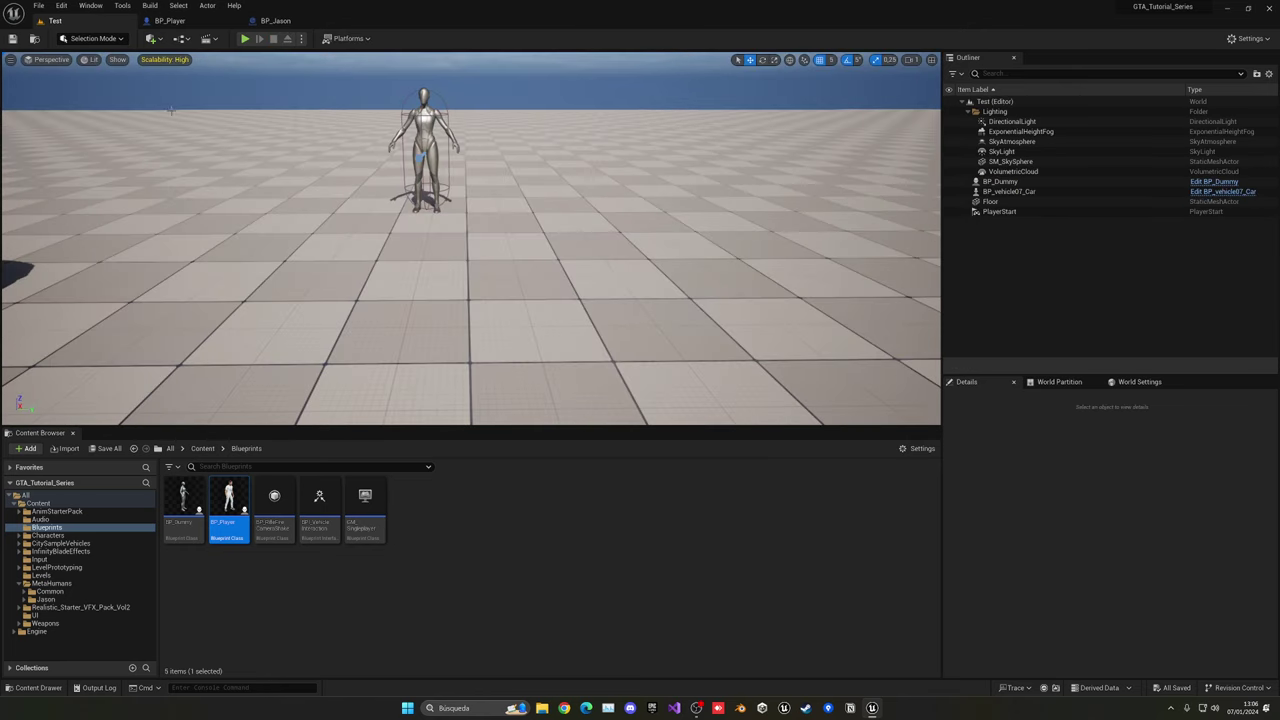
{"action": "left_click", "coordinate": [275, 20]}
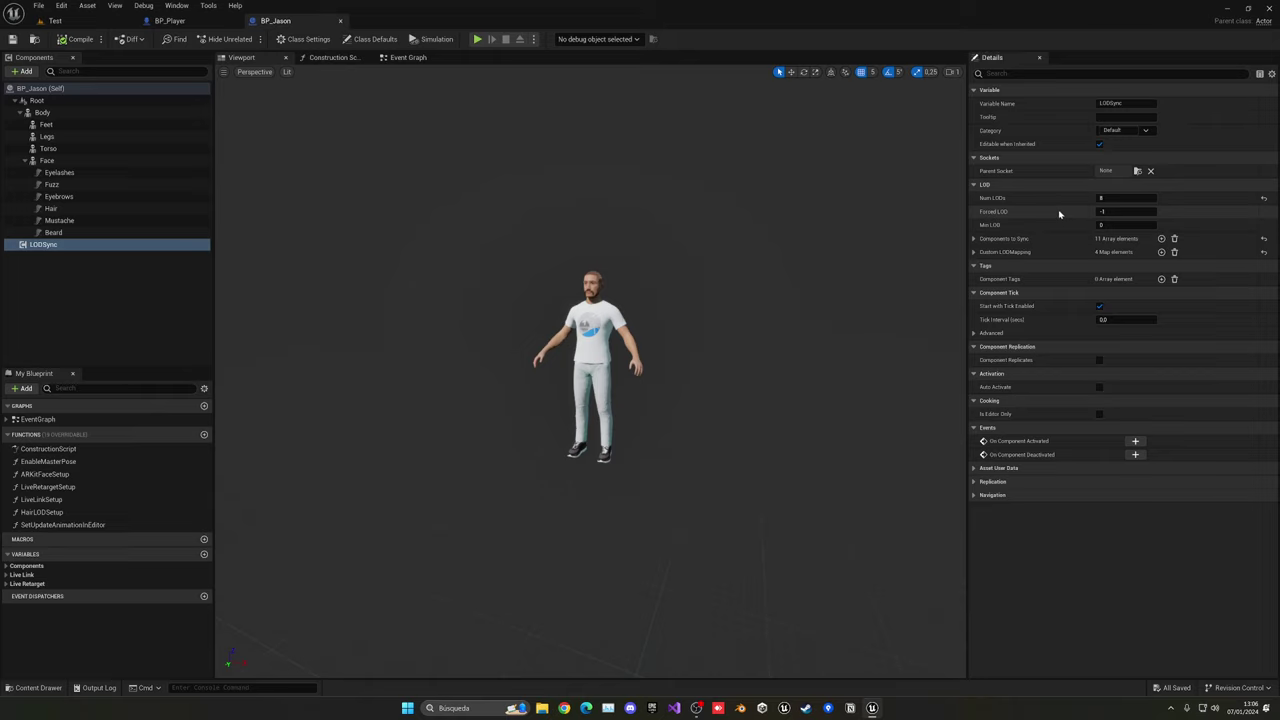
{"action": "left_click", "coordinate": [1113, 224]}
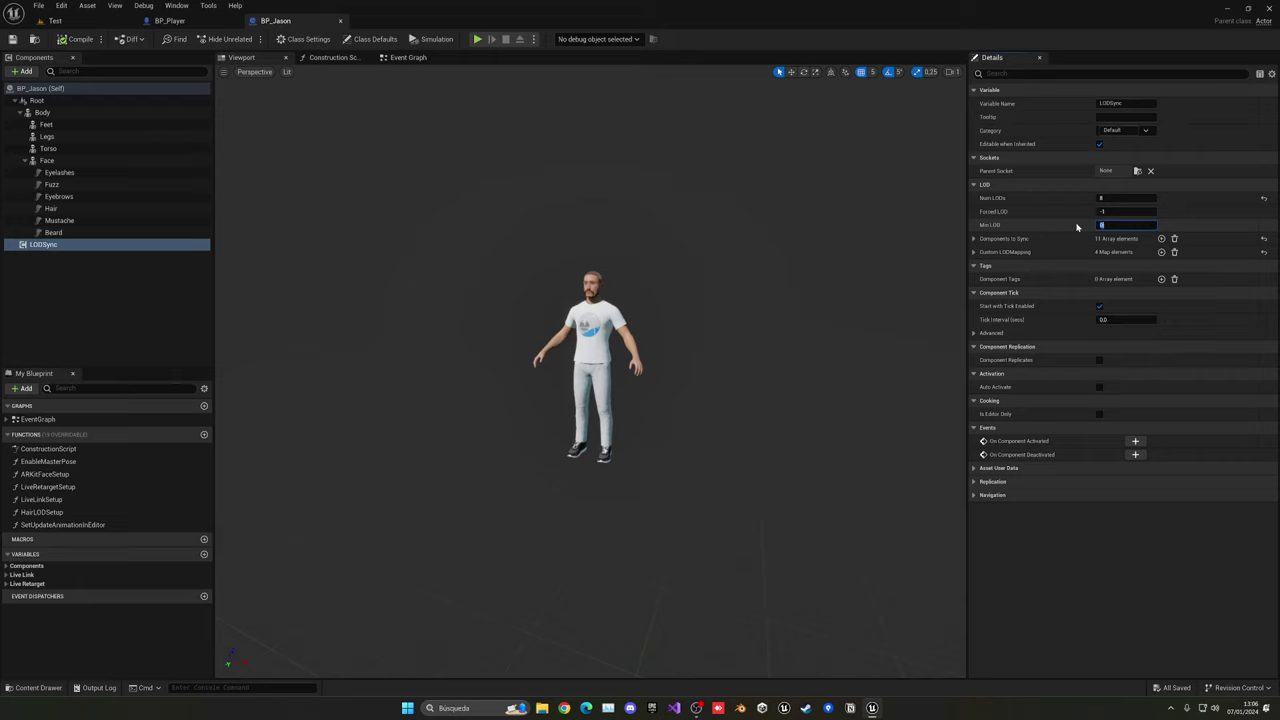
{"action": "left_click", "coordinate": [1101, 197]}
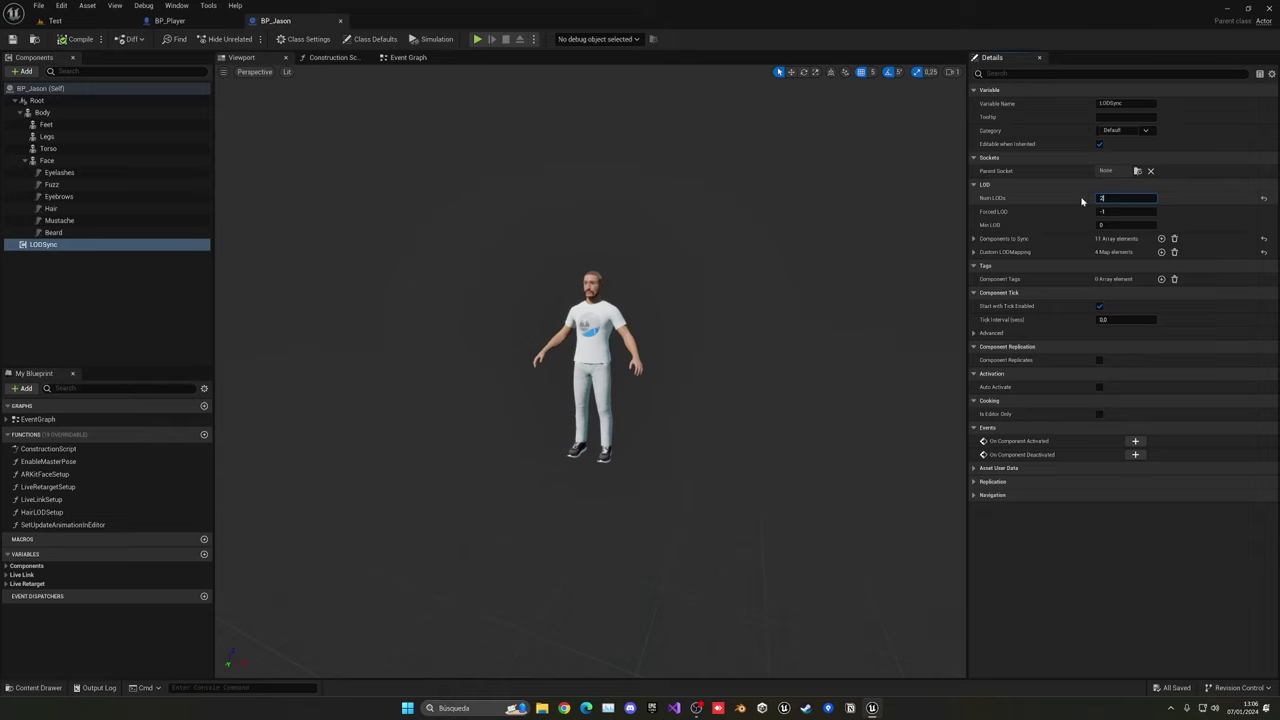
{"action": "key", "text": "Return"}
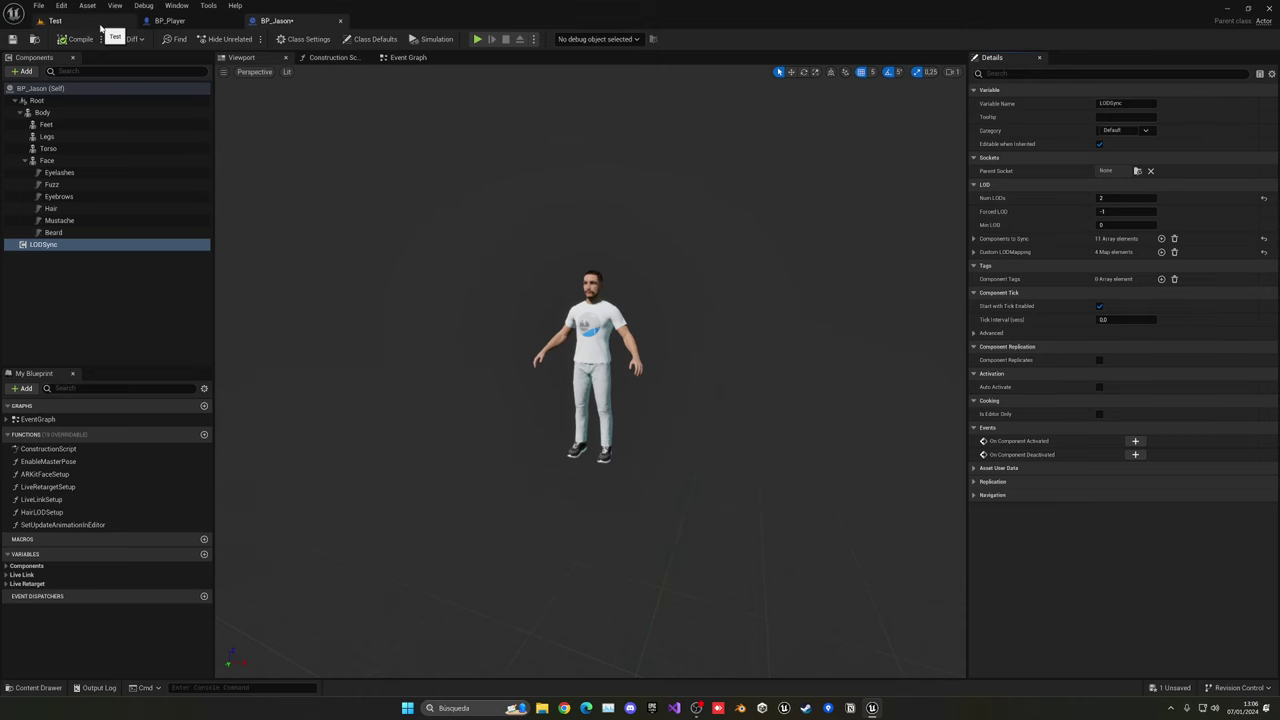
Run the Test level and walk the character around to check his hair and beard with the changed BP_Jason LOD count.
{"action": "left_click", "coordinate": [100, 22]}
{"action": "left_click", "coordinate": [244, 39]}
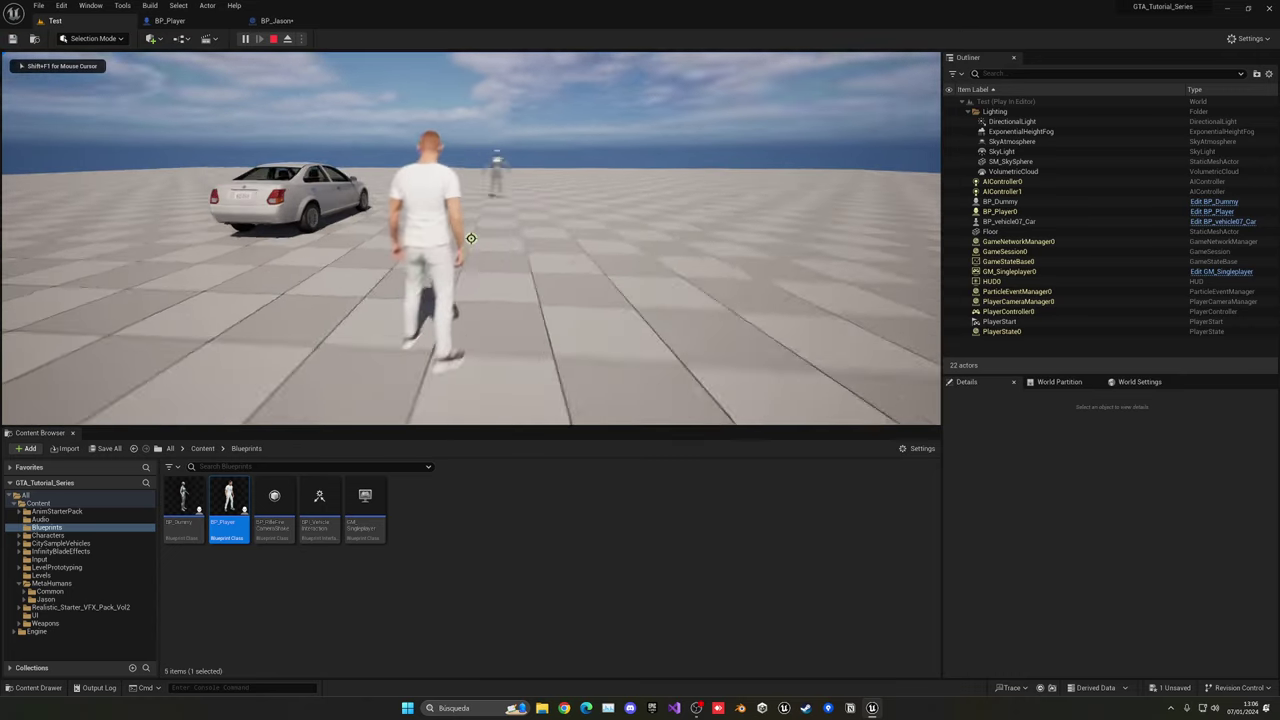
{"action": "key", "text": "d"}
{"action": "key", "text": "s"}
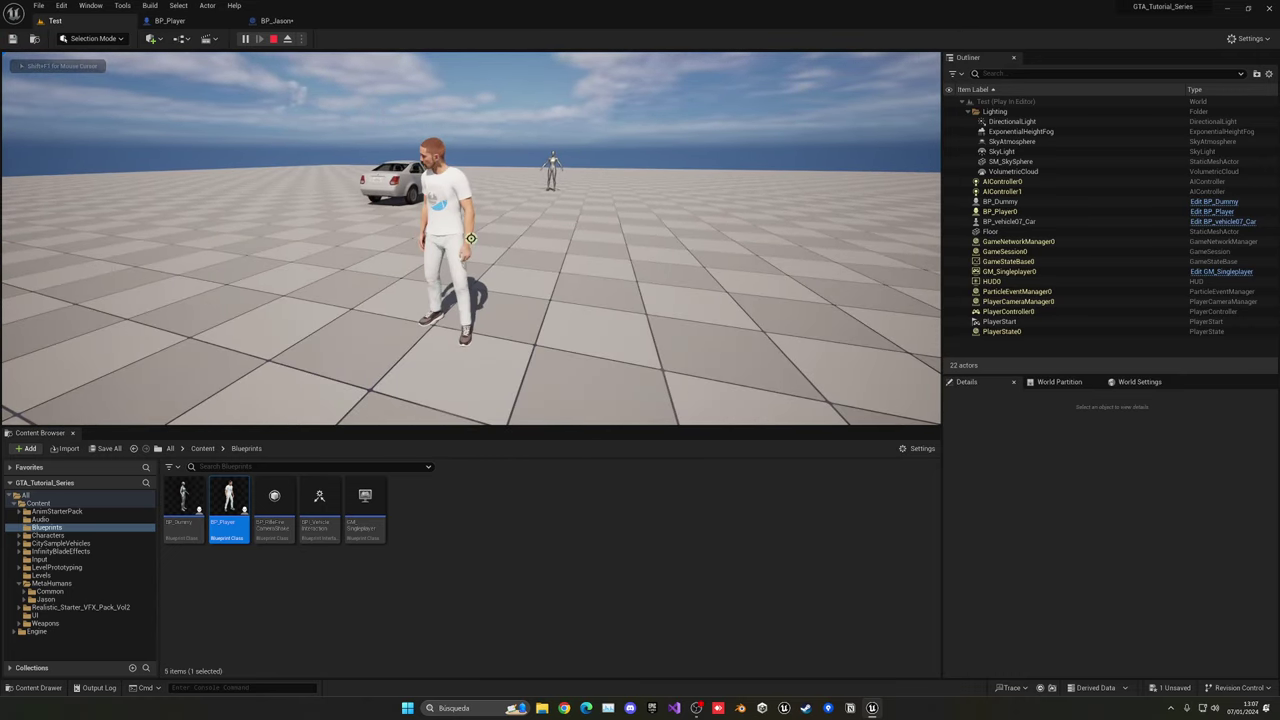
{"action": "key", "text": "d"}
{"action": "key", "text": "w"}
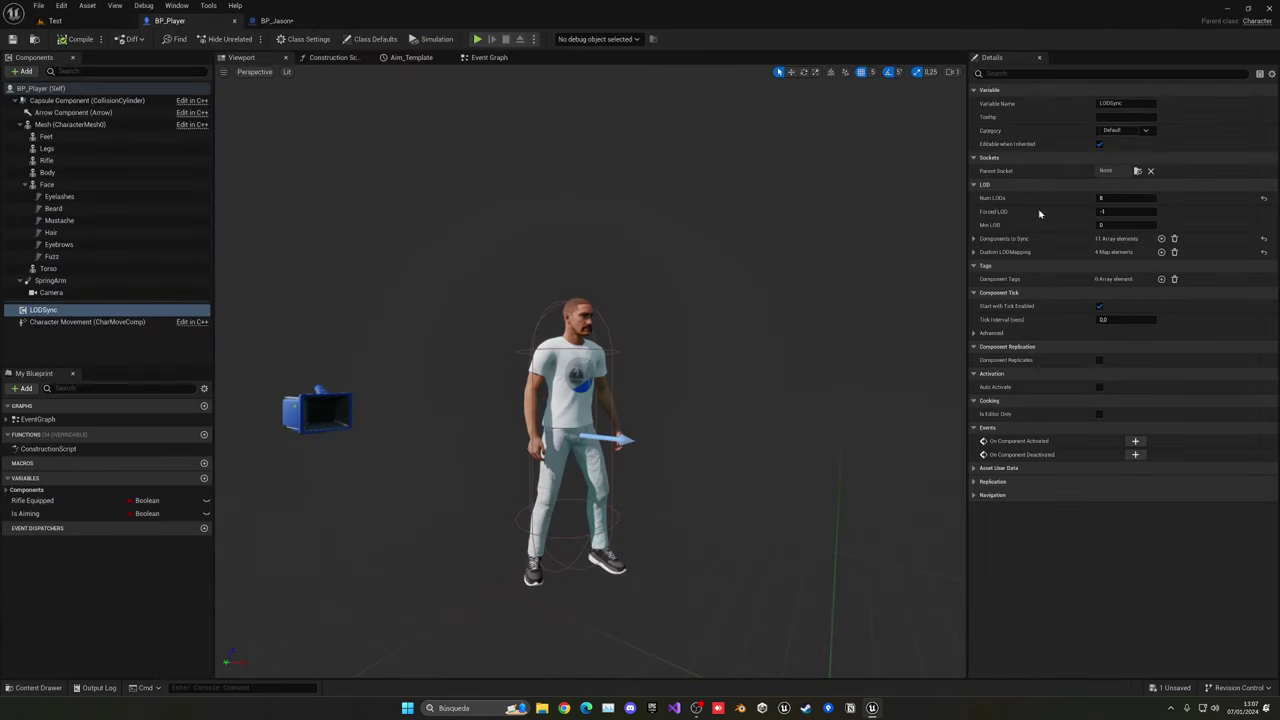
Set Forced LOD to 0 on the LODSync component in BP_Player.
{"action": "left_click", "coordinate": [1128, 199]}
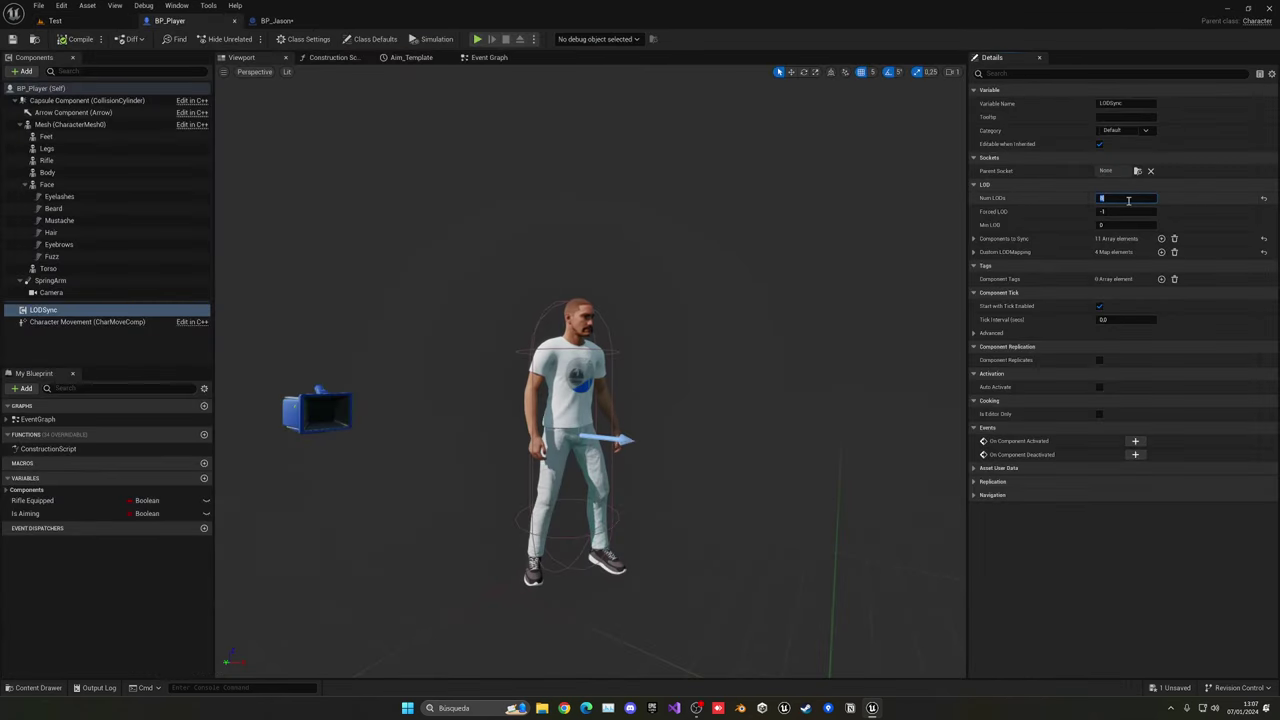
{"action": "left_click", "coordinate": [1189, 204]}
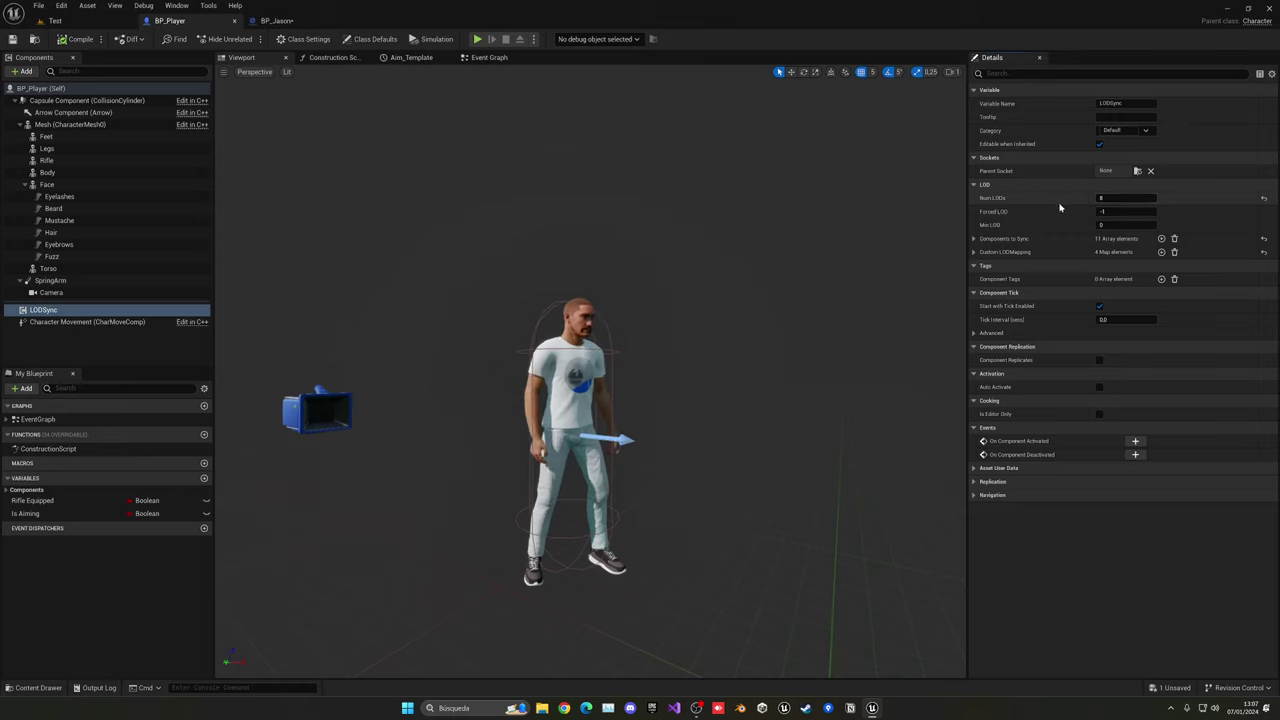
{"action": "key", "text": "Tab"}
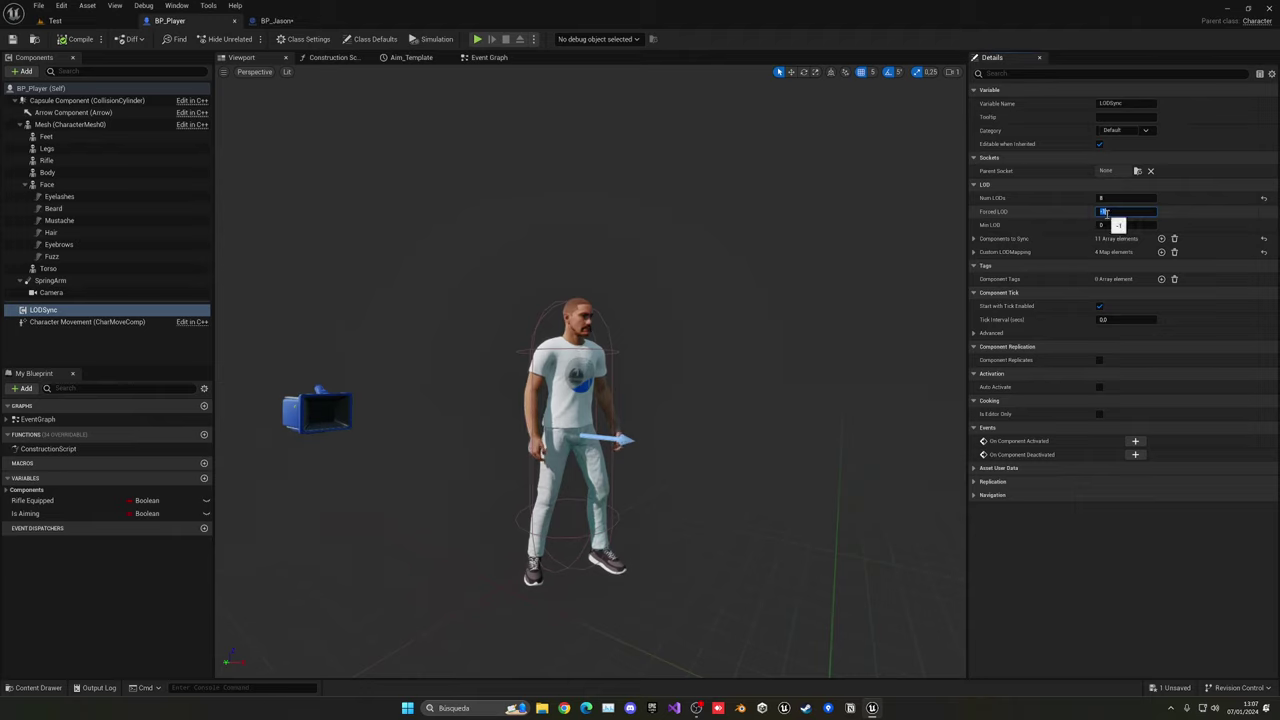
{"action": "type", "text": "0"}
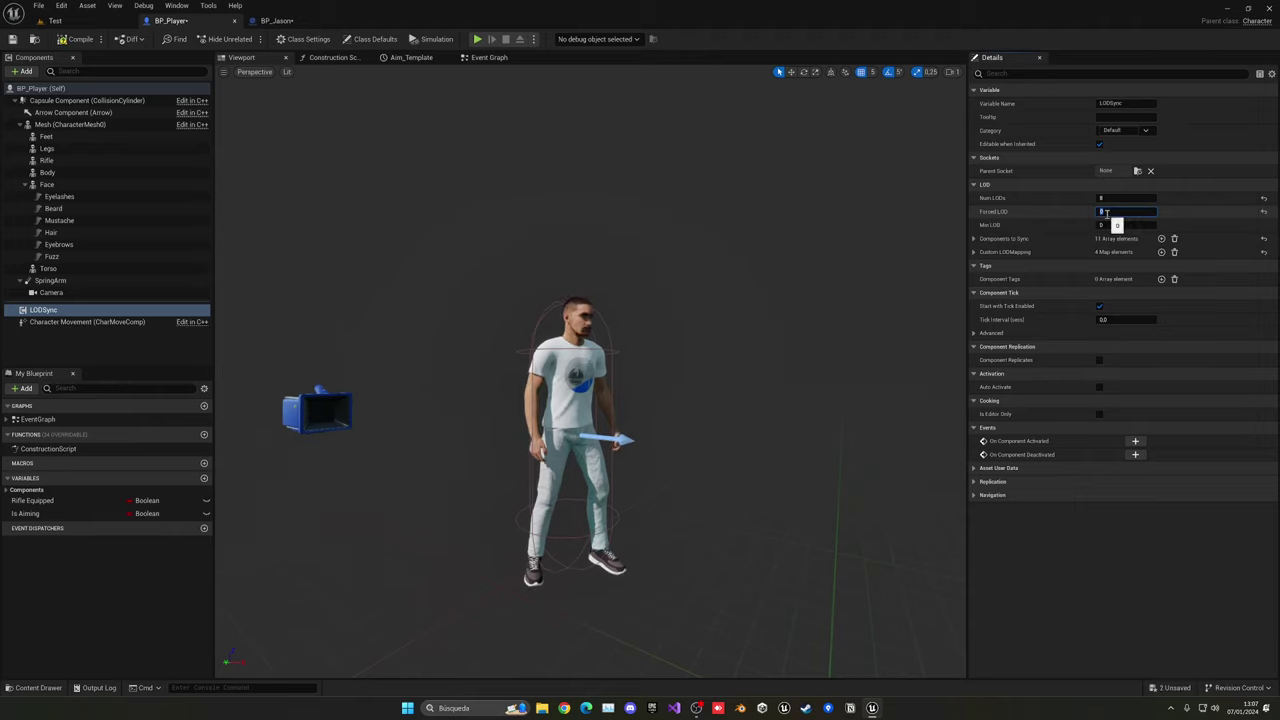
{"action": "key", "text": "Return"}
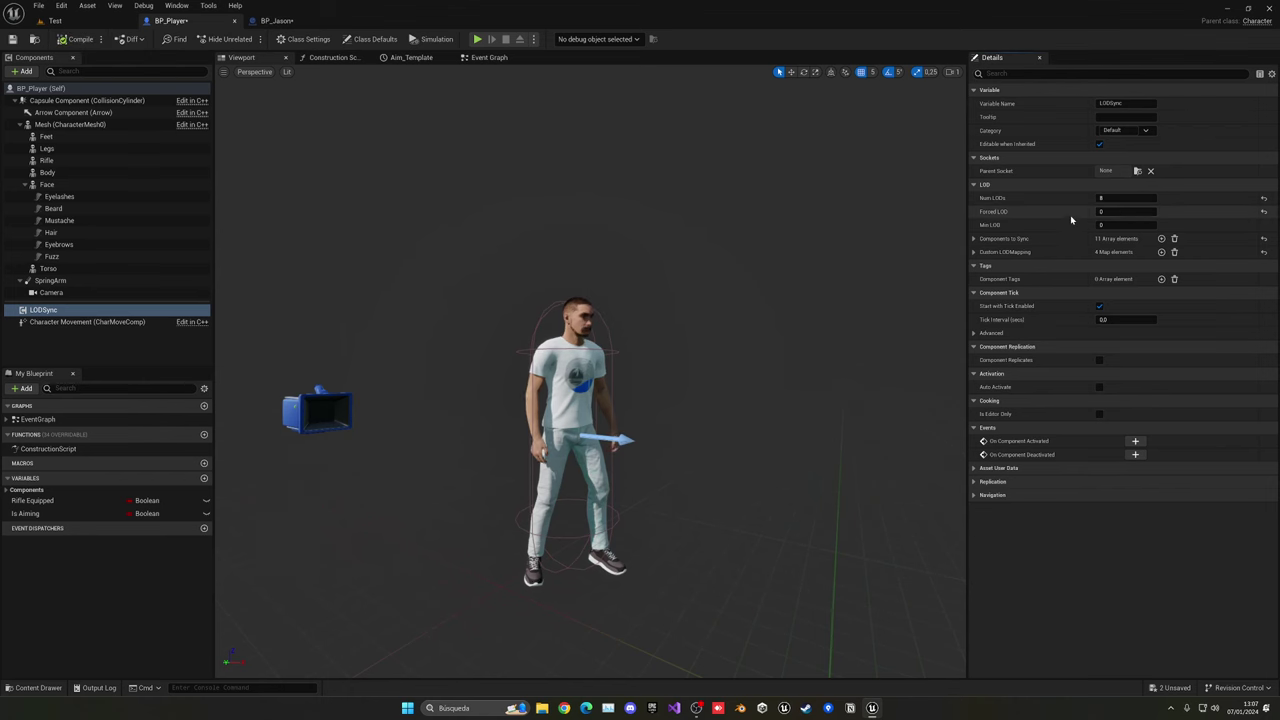
Run the Test level again, moving and aiming with the character to check his hair and beard with the forced LOD.
{"action": "left_click", "coordinate": [55, 20]}
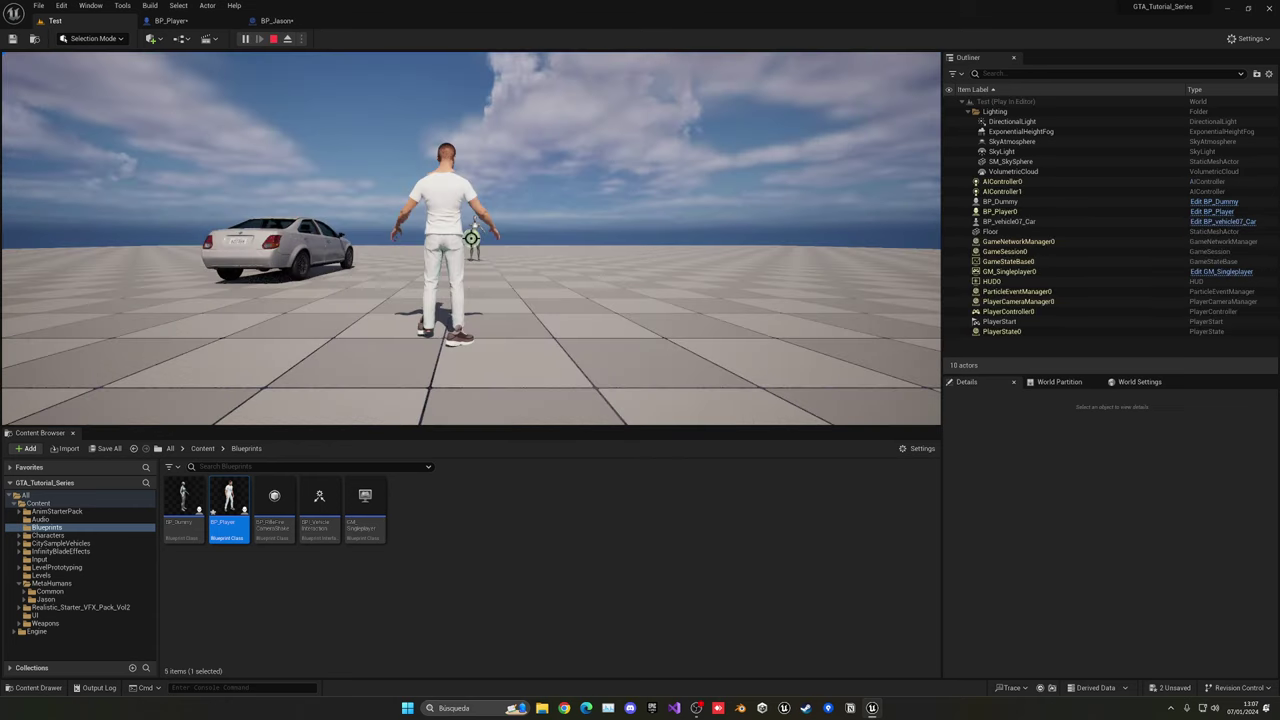
{"action": "left_click", "coordinate": [287, 76]}
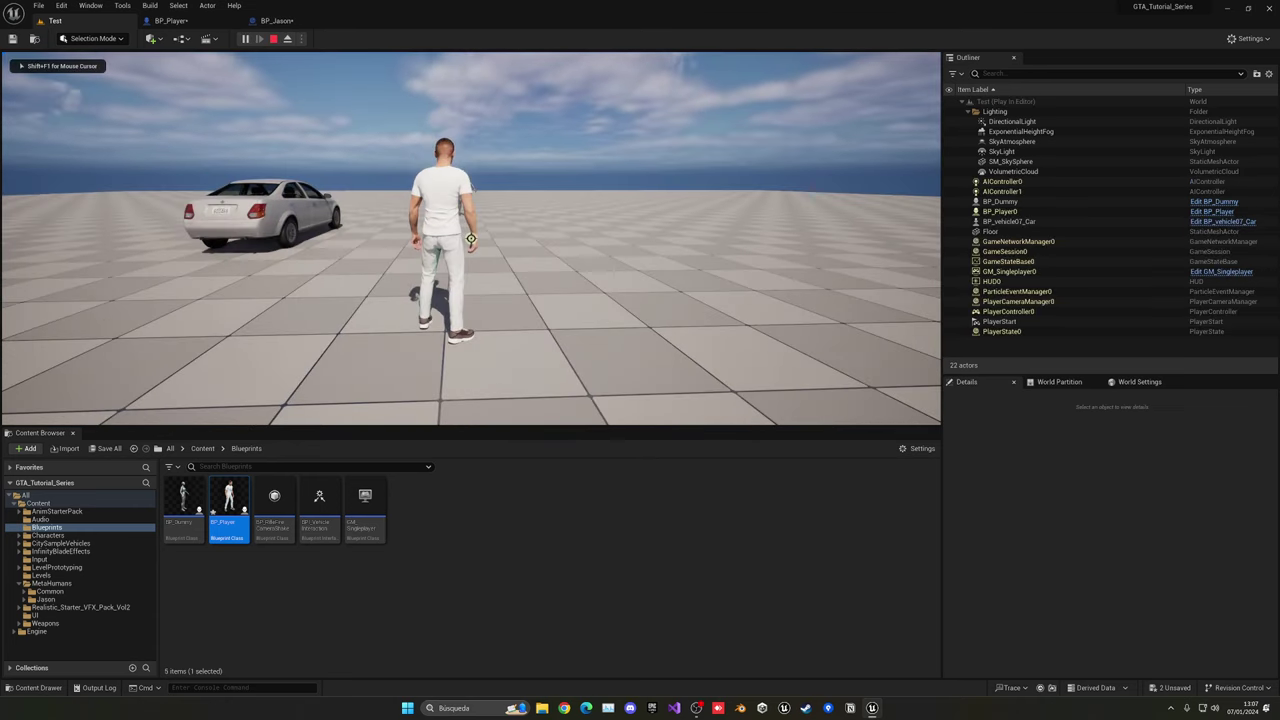
{"action": "key", "text": "d"}
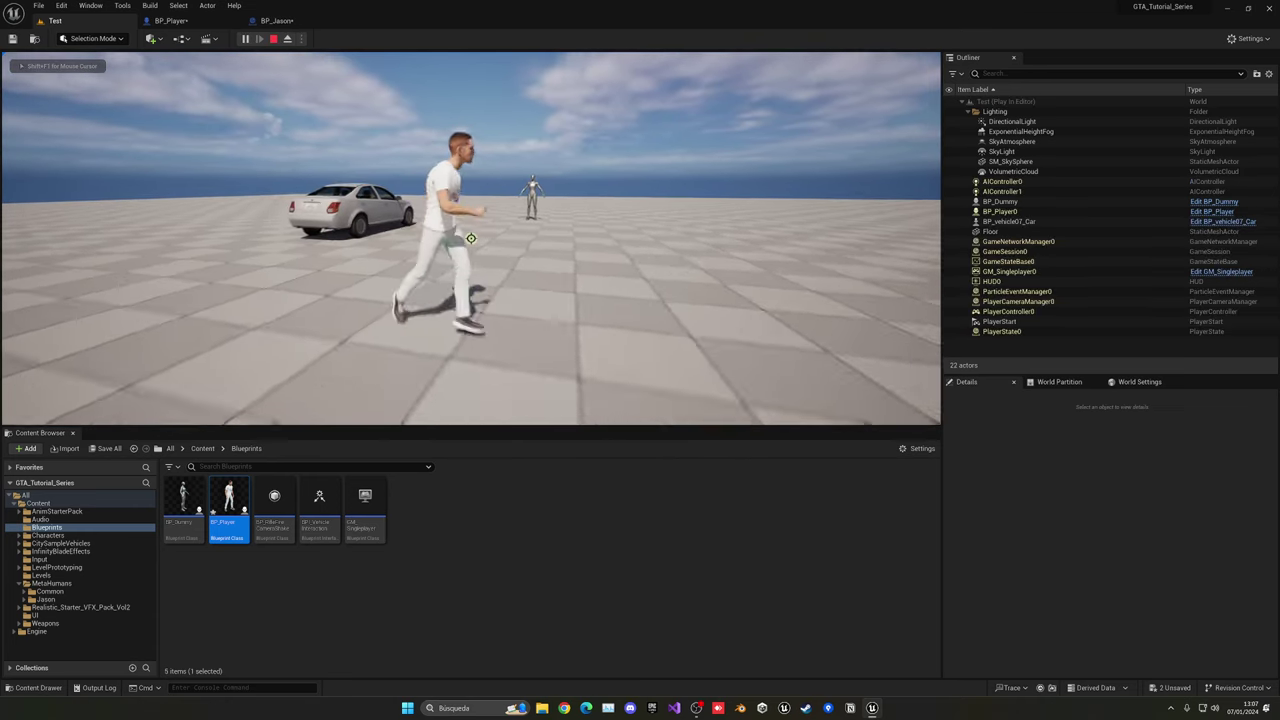
{"action": "key", "text": "s"}
{"action": "right_click", "coordinate": [471, 238]}
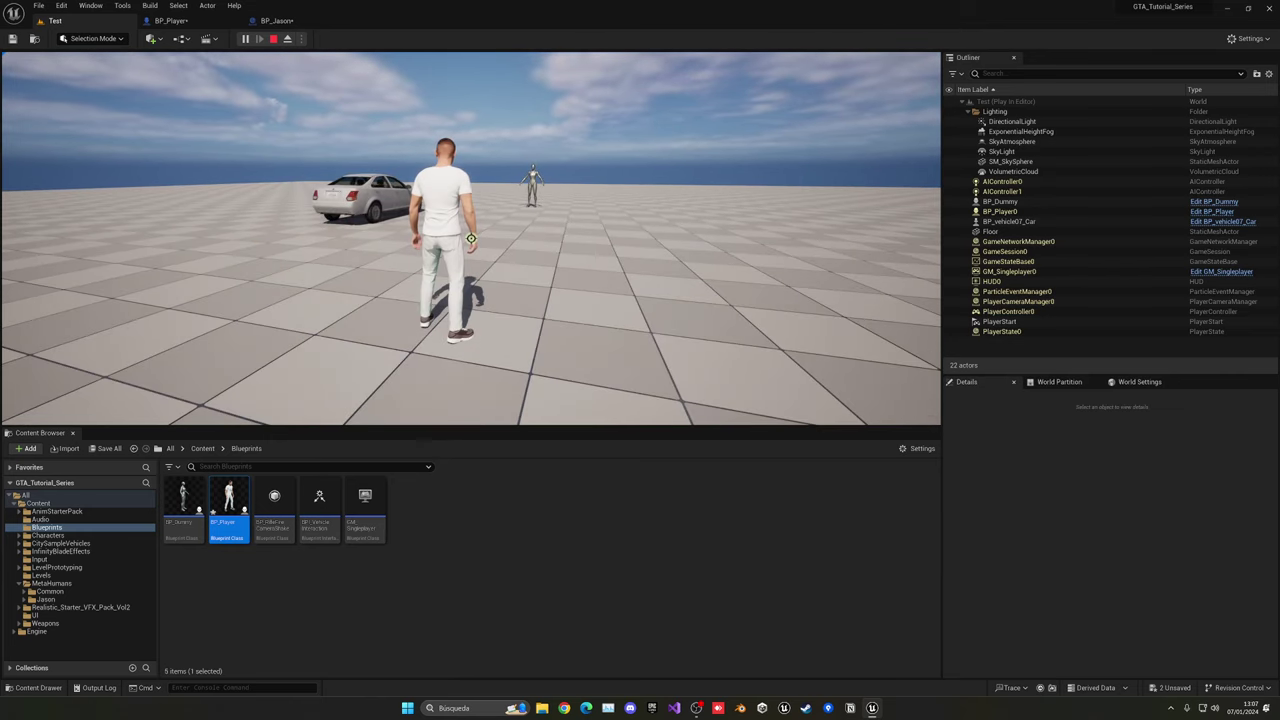